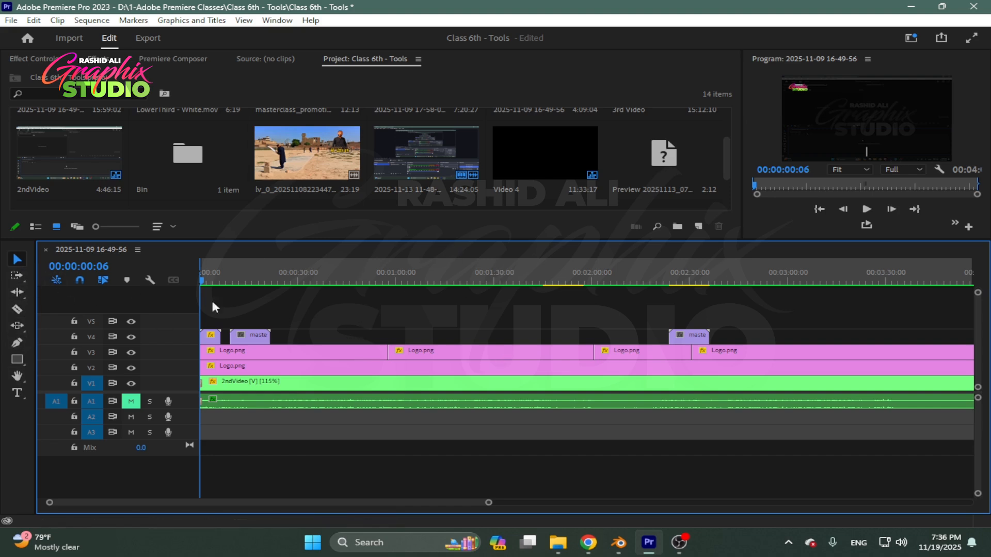
Step: Box-select clips across the video and audio tracks, place the playhead at 00:00:39:20, and clear the selection
{"action": "key", "text": "minus"}
{"action": "left_click_drag", "start_coordinate": [555, 307], "coordinate": [275, 409]}
{"action": "left_click", "coordinate": [361, 305]}
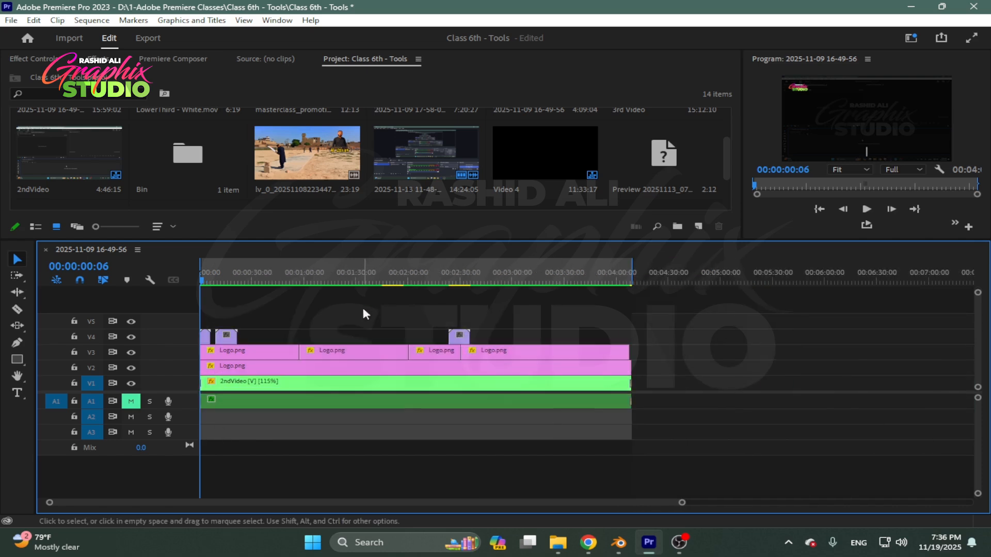
{"action": "left_click_drag", "start_coordinate": [210, 278], "coordinate": [268, 290]}
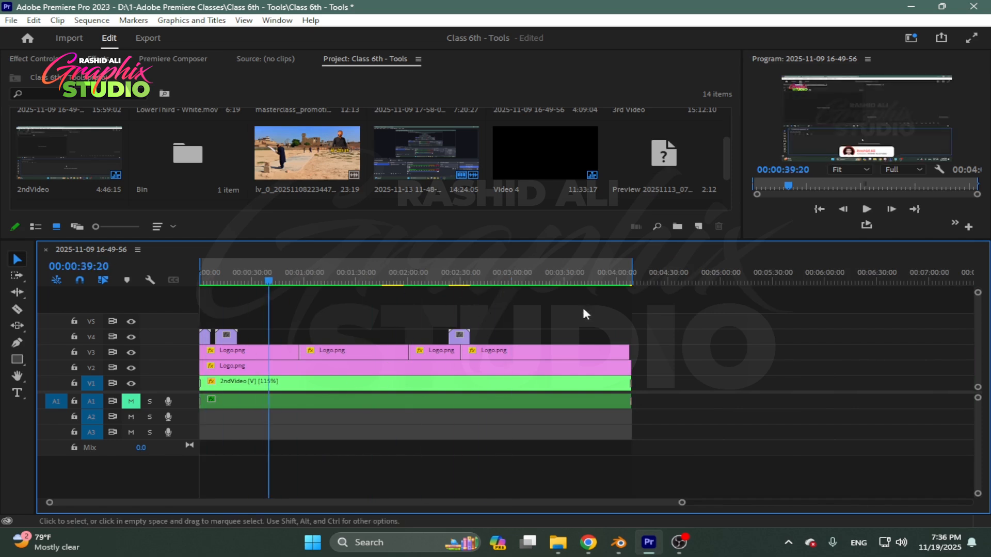
{"action": "left_click_drag", "start_coordinate": [598, 309], "coordinate": [66, 416]}
{"action": "left_click", "coordinate": [259, 303]}
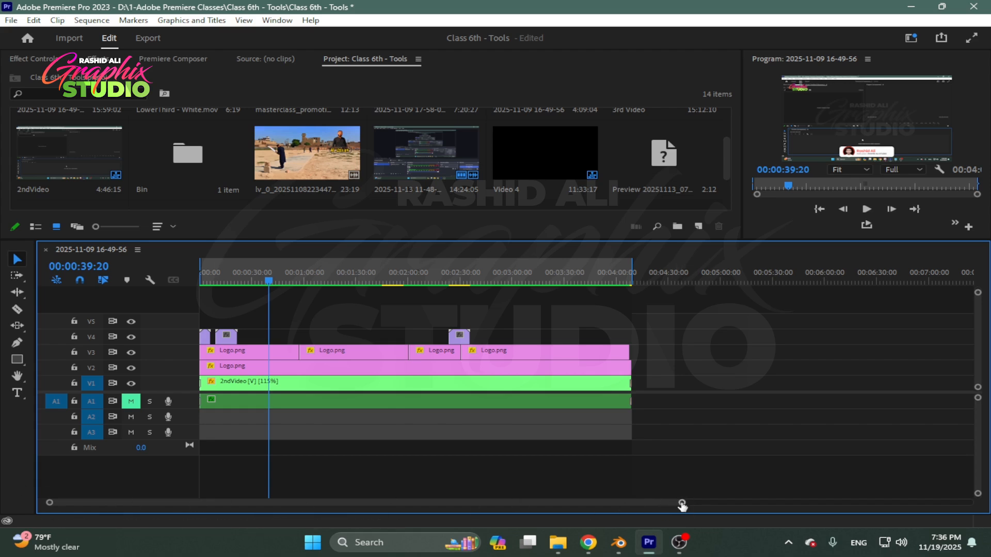
{"action": "left_click_drag", "start_coordinate": [681, 506], "coordinate": [455, 503]}
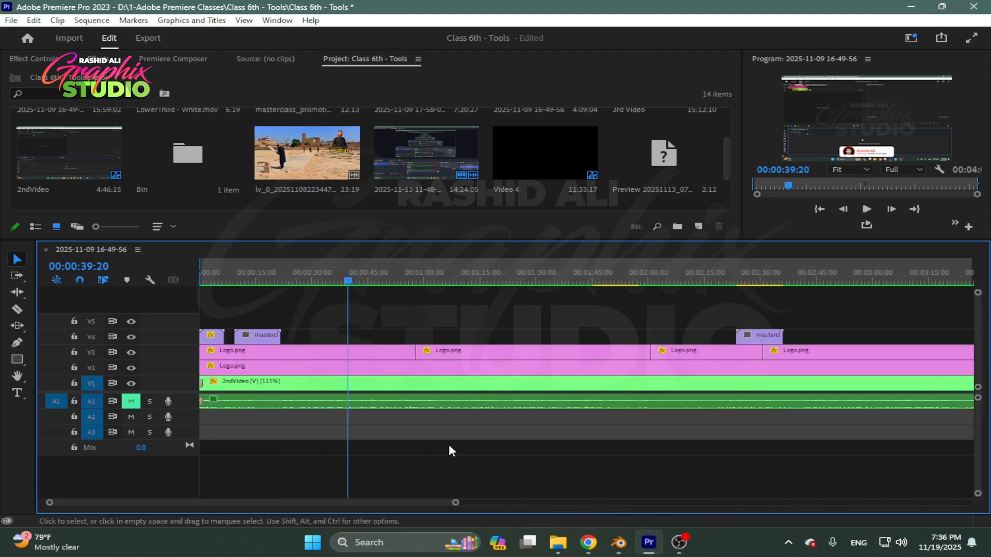
Step: Check the Track Select tool variants, go back to the Selection tool, and return the playhead to 00:00:00:00
{"action": "left_click", "coordinate": [16, 275]}
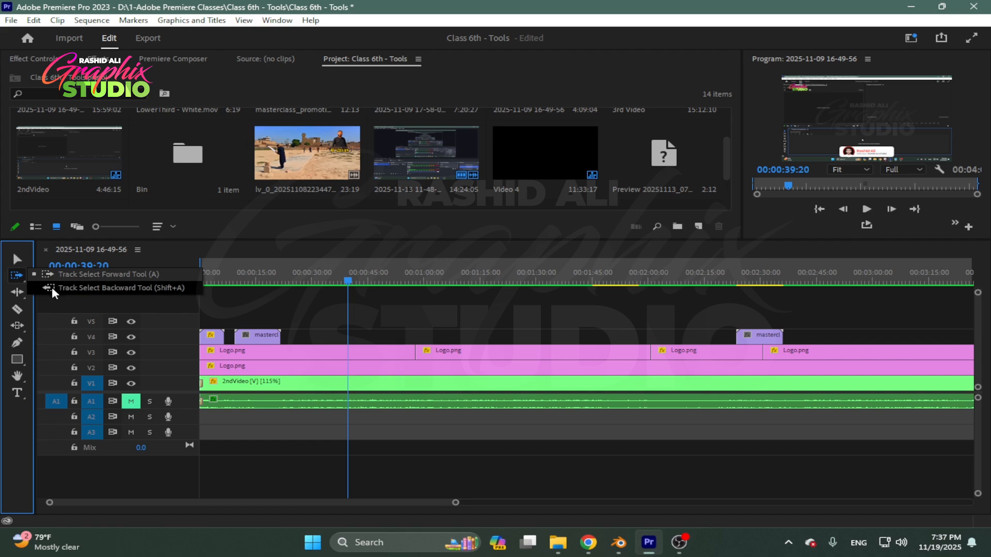
{"action": "left_click", "coordinate": [18, 261]}
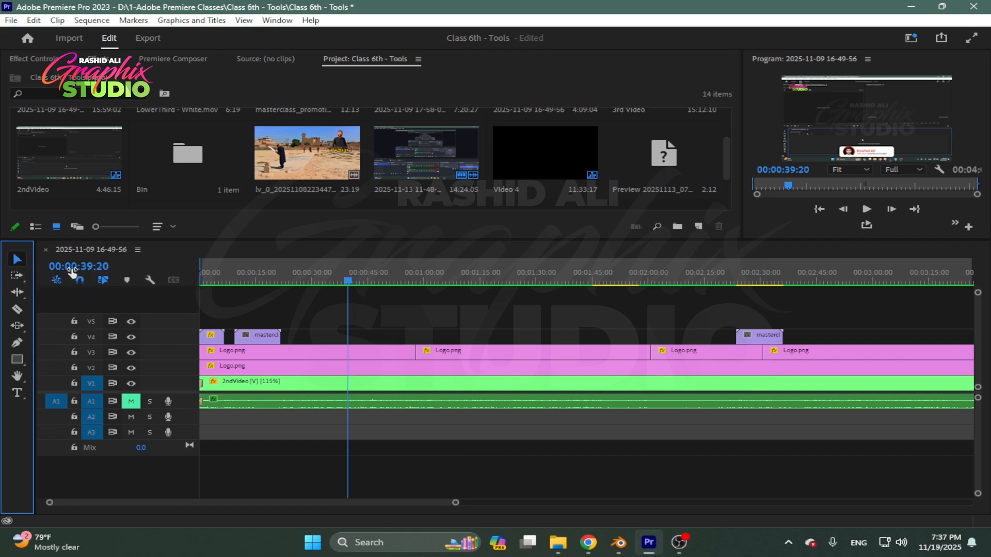
{"action": "left_click", "coordinate": [326, 317]}
{"action": "scroll", "coordinate": [328, 318], "scroll_direction": "down", "scroll_amount": 3}
{"action": "scroll", "coordinate": [242, 312], "scroll_direction": "up", "scroll_amount": 2}
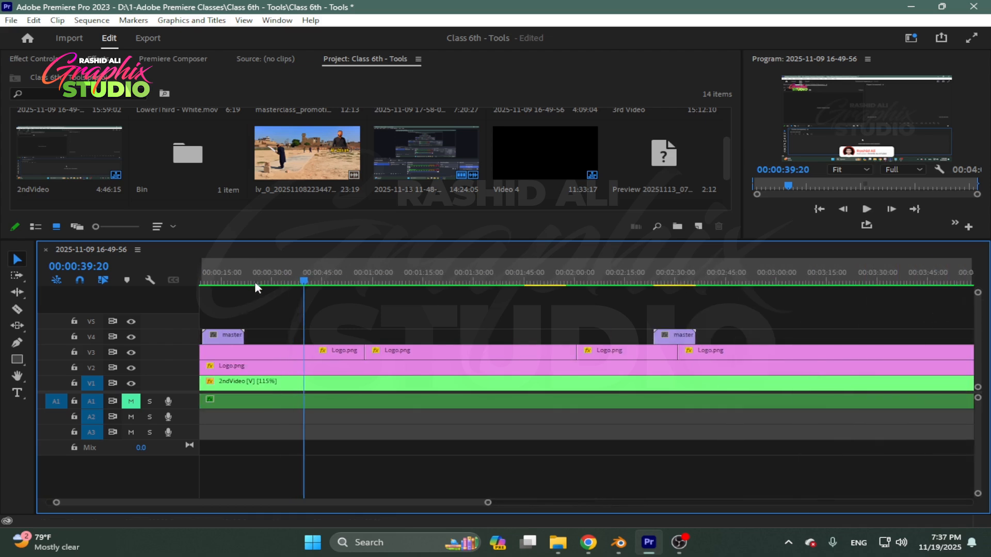
{"action": "left_click_drag", "start_coordinate": [255, 281], "coordinate": [198, 277]}
{"action": "left_click_drag", "start_coordinate": [284, 278], "coordinate": [202, 278]}
{"action": "left_click_drag", "start_coordinate": [481, 502], "coordinate": [389, 503]}
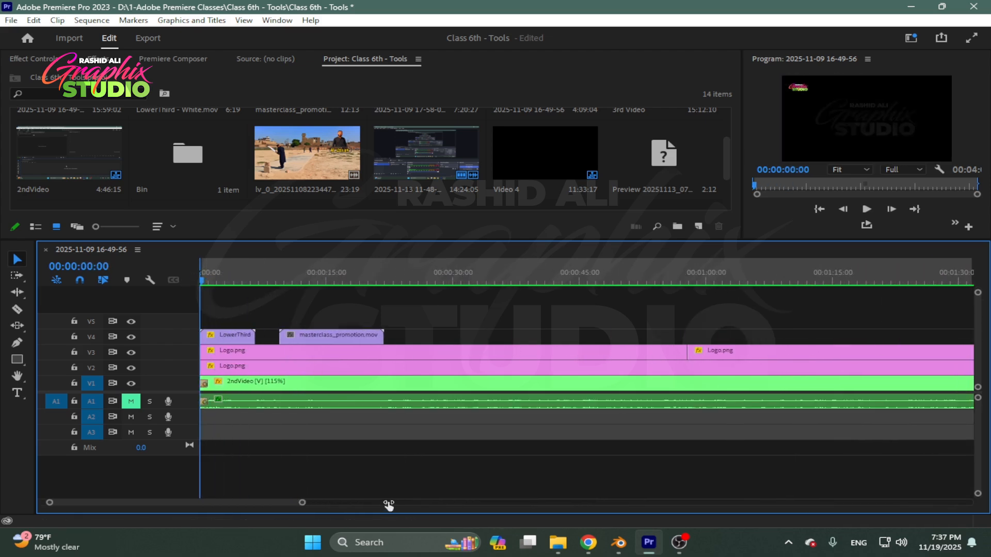
Step: Select every clip on all tracks from the LowerThird clip onward using the Track Select Forward Tool
{"action": "left_click", "coordinate": [17, 275]}
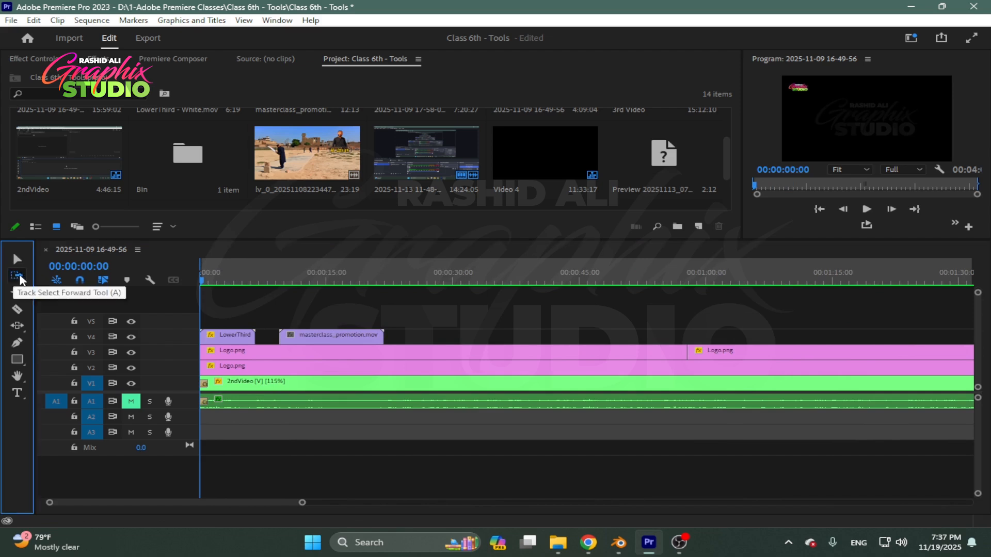
{"action": "left_click", "coordinate": [217, 341]}
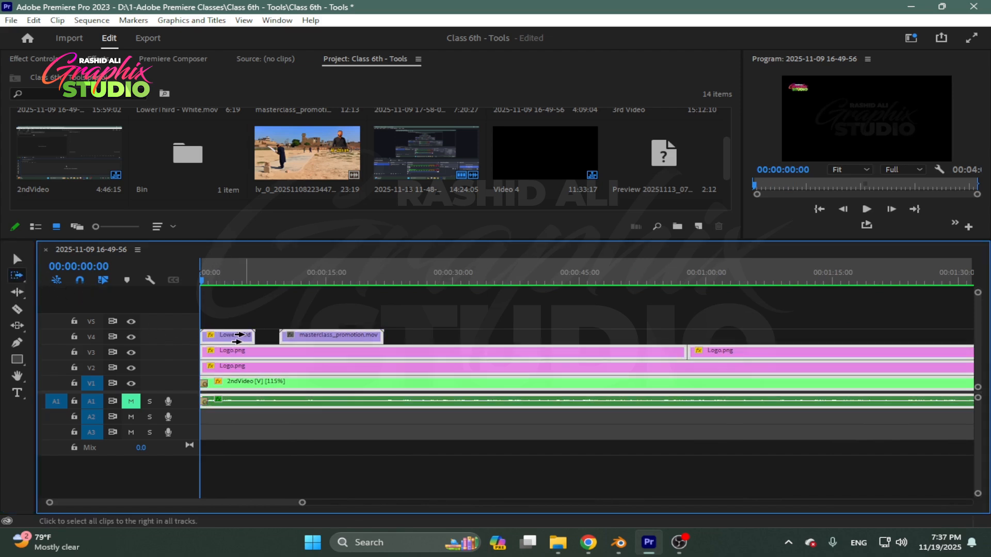
{"action": "scroll", "coordinate": [339, 356], "scroll_direction": "down", "scroll_amount": 8}
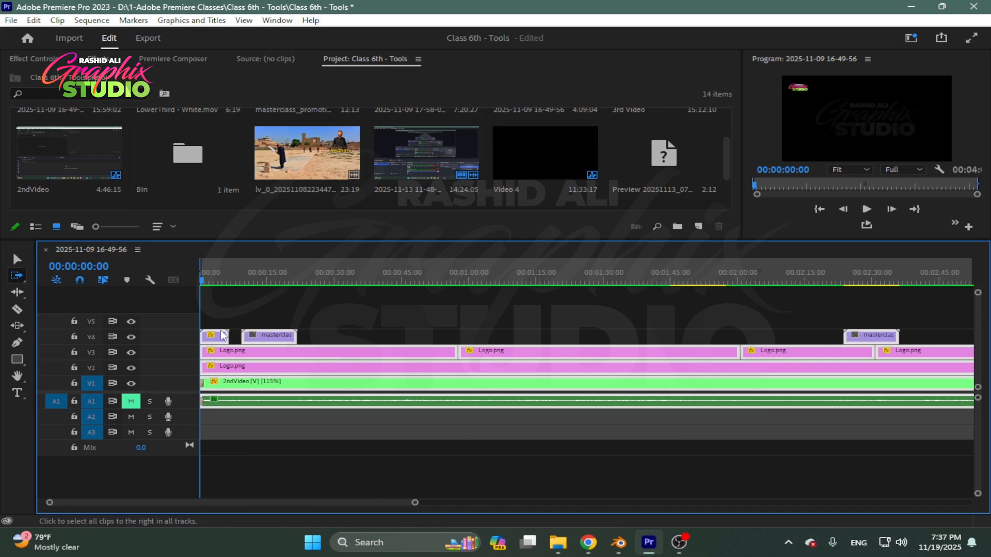
{"action": "scroll", "coordinate": [421, 360], "scroll_direction": "down", "scroll_amount": 2}
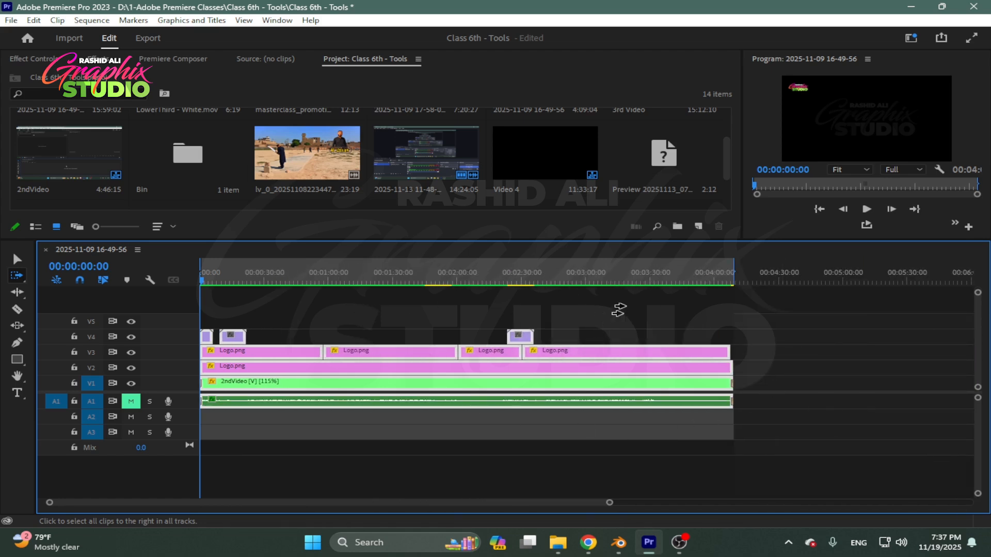
Step: Box-select the clips from the third Logo.png on V3 onward, including V1, V2 and A1, and move them about 3 minutes 10 seconds later
{"action": "left_click", "coordinate": [16, 260]}
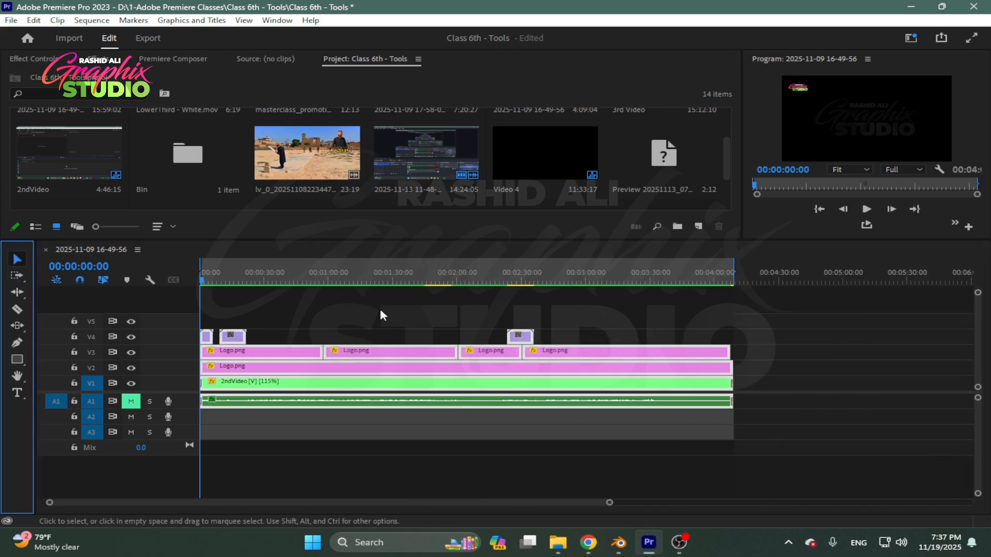
{"action": "left_click", "coordinate": [378, 309]}
{"action": "left_click_drag", "start_coordinate": [627, 307], "coordinate": [479, 414]}
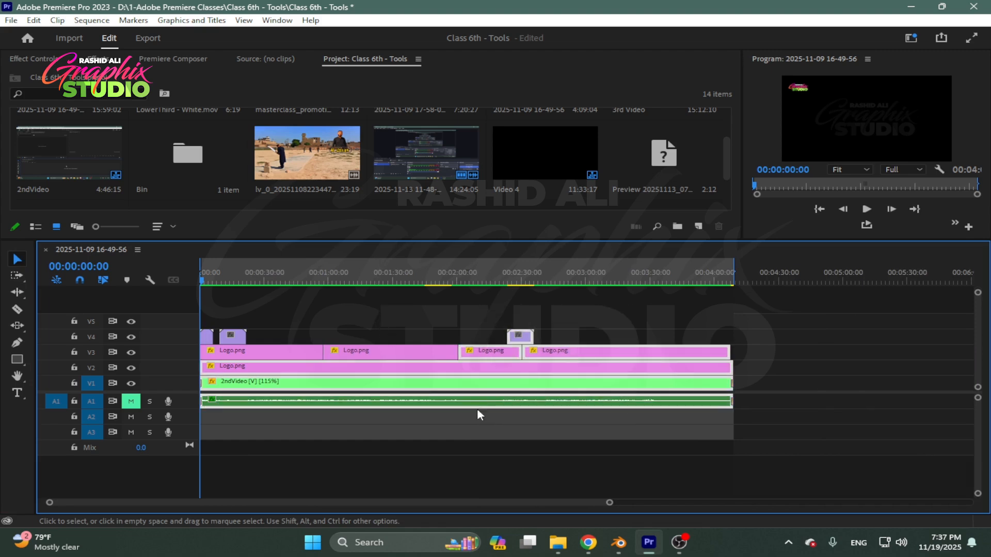
{"action": "left_click_drag", "start_coordinate": [420, 386], "coordinate": [827, 387]}
Step: Box-select the opening V3 and V4 clips, box-select the shifted group, and clear the selection
{"action": "left_click_drag", "start_coordinate": [493, 306], "coordinate": [200, 398]}
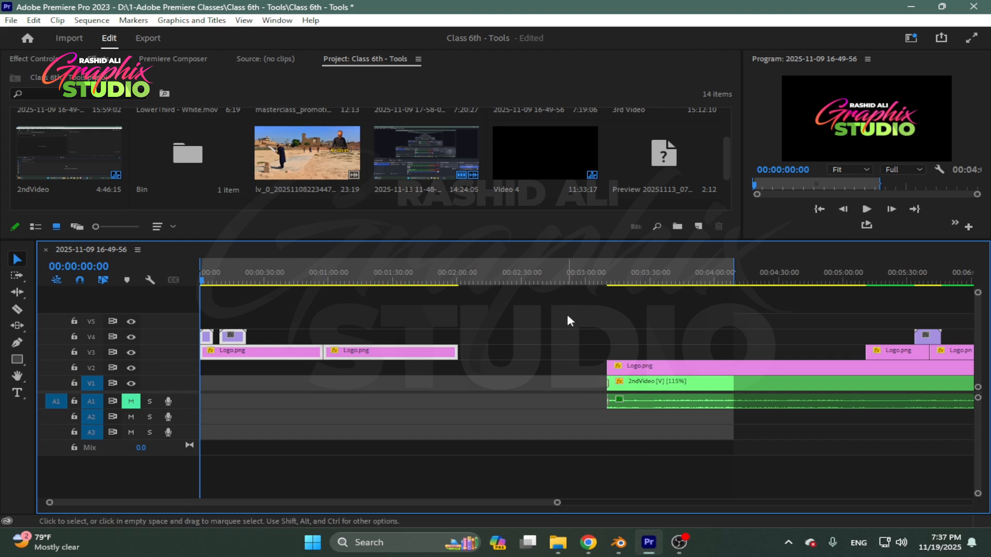
{"action": "left_click_drag", "start_coordinate": [566, 305], "coordinate": [929, 435]}
{"action": "left_click", "coordinate": [554, 320]}
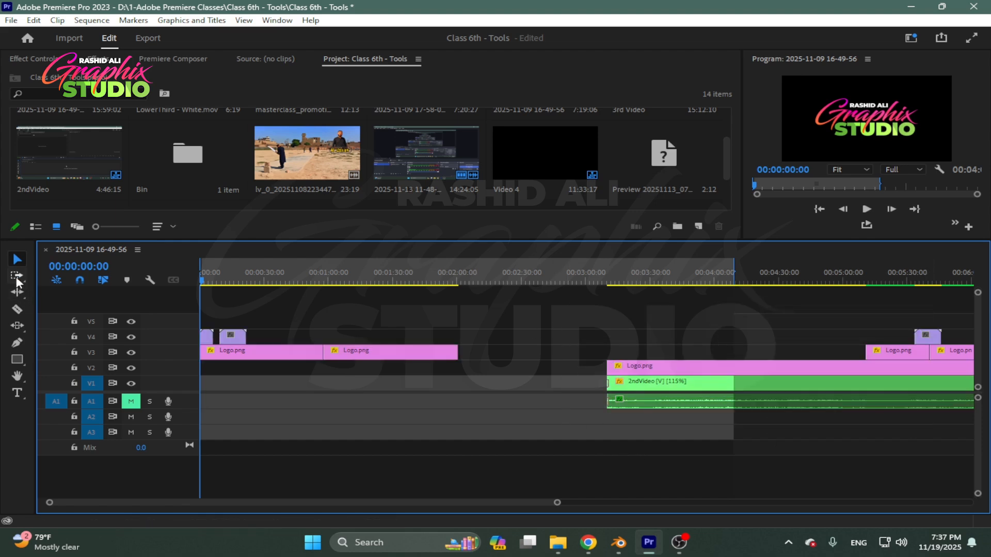
Step: Use the Track Select Forward Tool to select the clips from the shifted group onward, and from the first V4 clip onward
{"action": "left_click_drag", "start_coordinate": [17, 275], "coordinate": [50, 282]}
{"action": "left_click", "coordinate": [73, 277]}
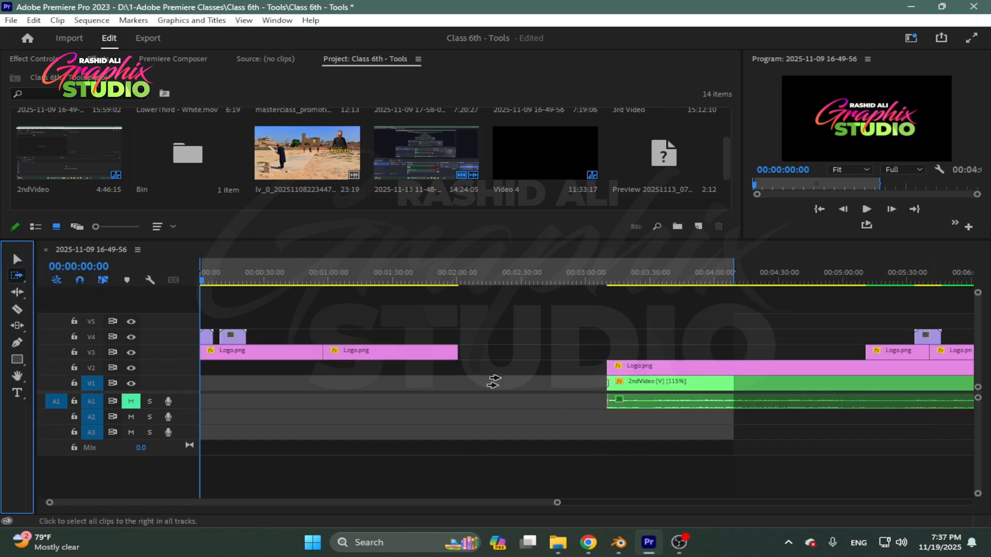
{"action": "left_click", "coordinate": [674, 368]}
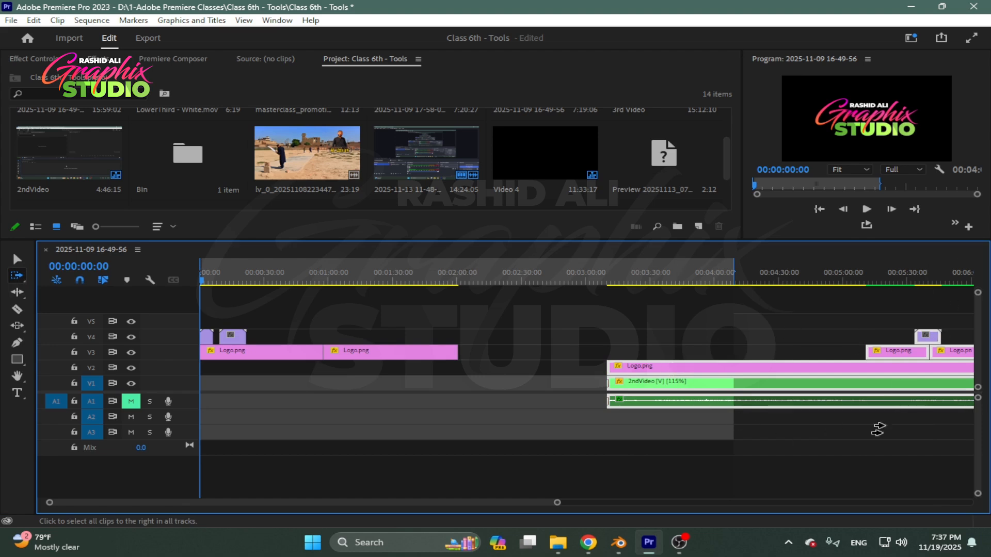
{"action": "left_click", "coordinate": [205, 335]}
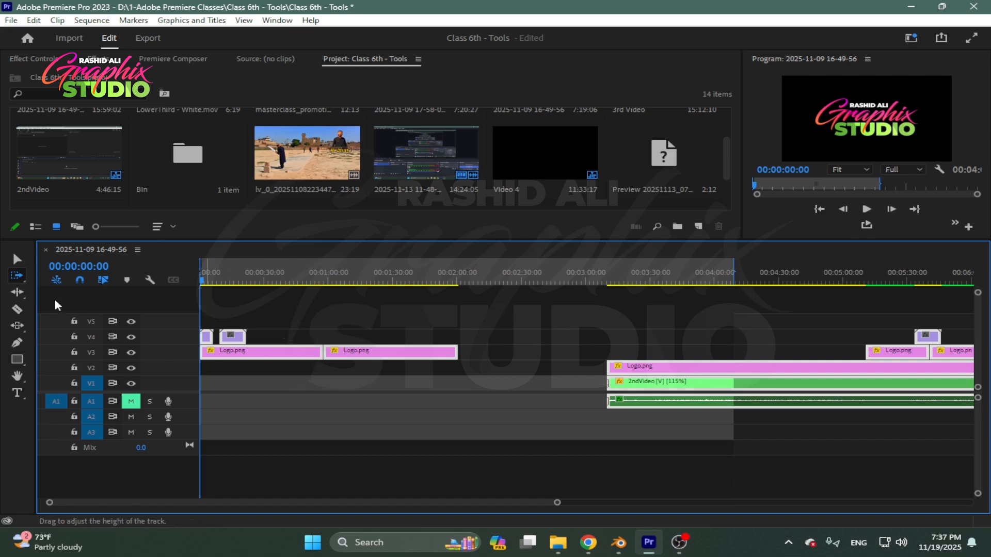
{"action": "left_click", "coordinate": [454, 324]}
Step: Select the opening V3 and V4 clips backward from the second Logo.png on V3 using the Track Select Backward Tool
{"action": "left_click", "coordinate": [23, 277]}
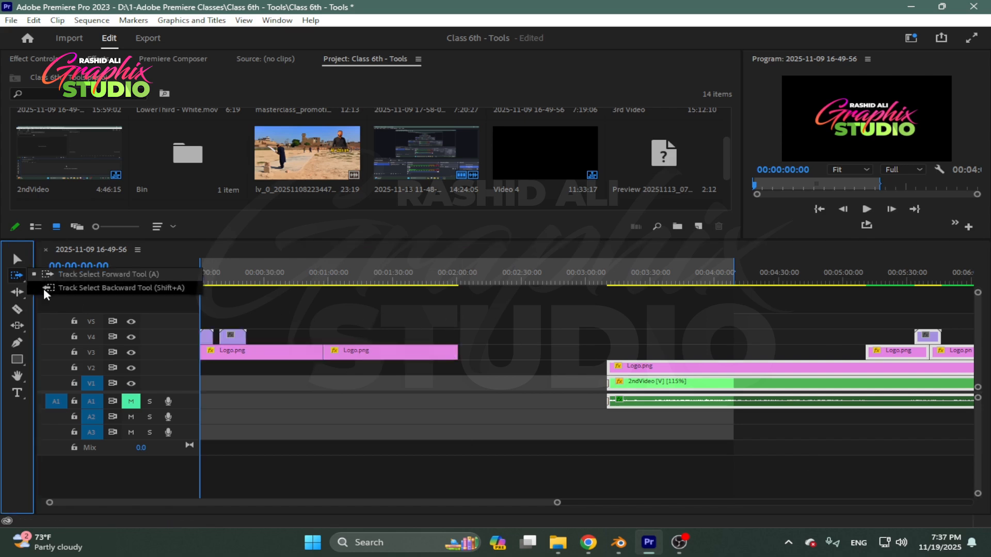
{"action": "left_click", "coordinate": [70, 288]}
{"action": "left_click", "coordinate": [424, 355]}
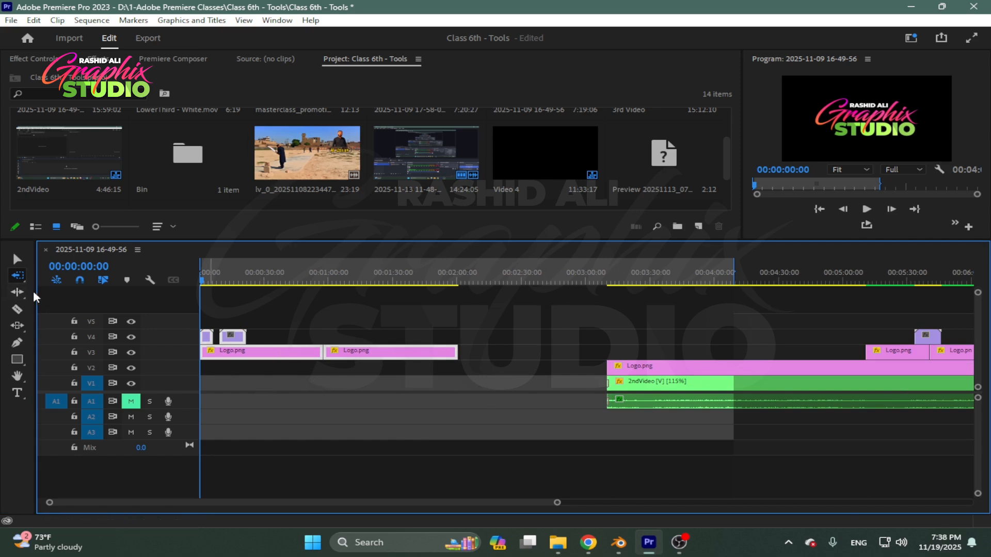
{"action": "left_click_drag", "start_coordinate": [17, 275], "coordinate": [75, 280]}
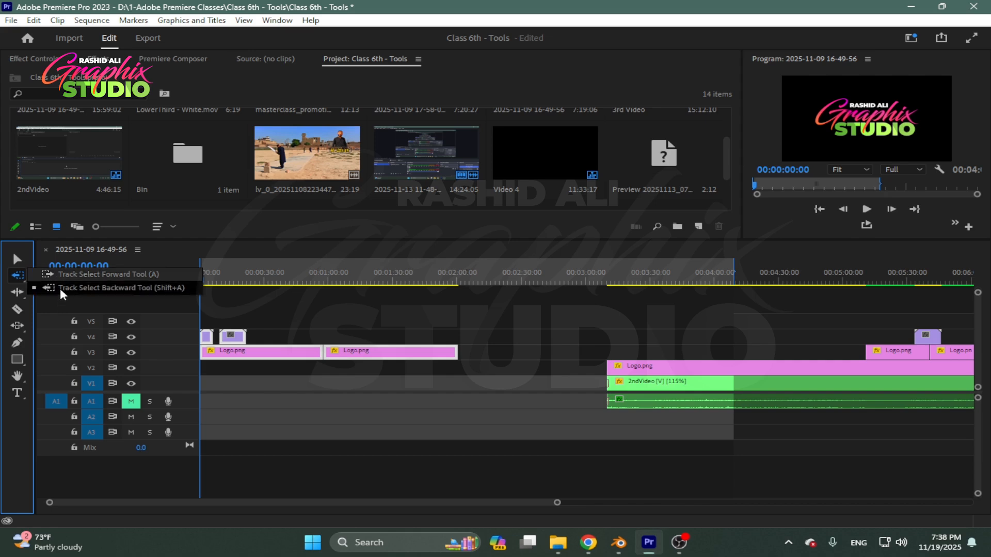
{"action": "left_click", "coordinate": [60, 288]}
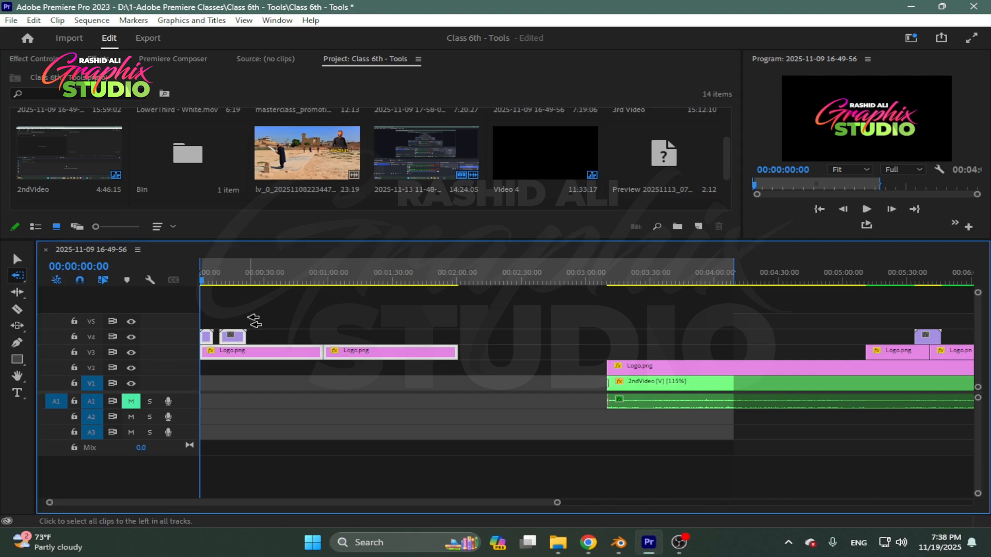
Step: Select all clips in the sequence from the first V4 clip onward using the Track Select Forward Tool
{"action": "left_click_drag", "start_coordinate": [20, 276], "coordinate": [66, 278]}
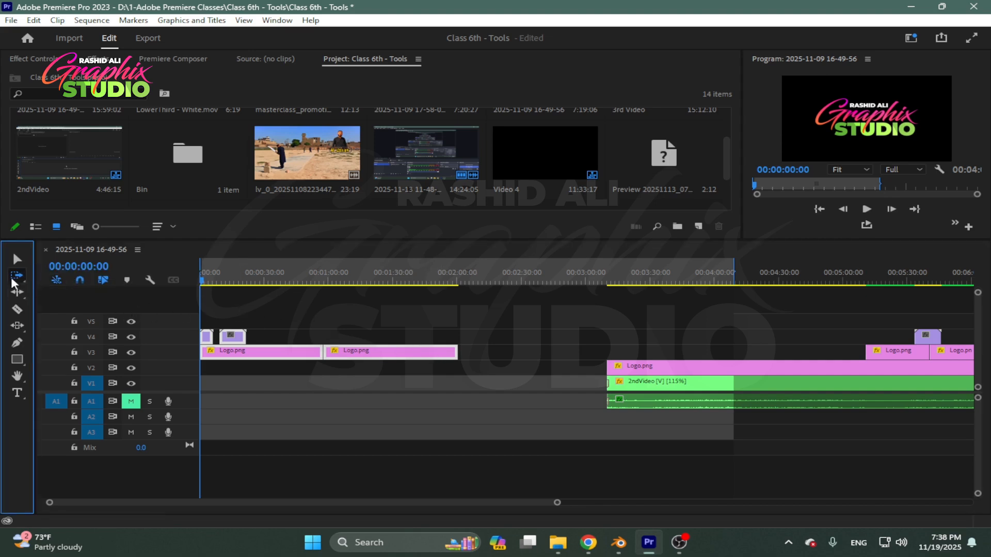
{"action": "left_click", "coordinate": [201, 338]}
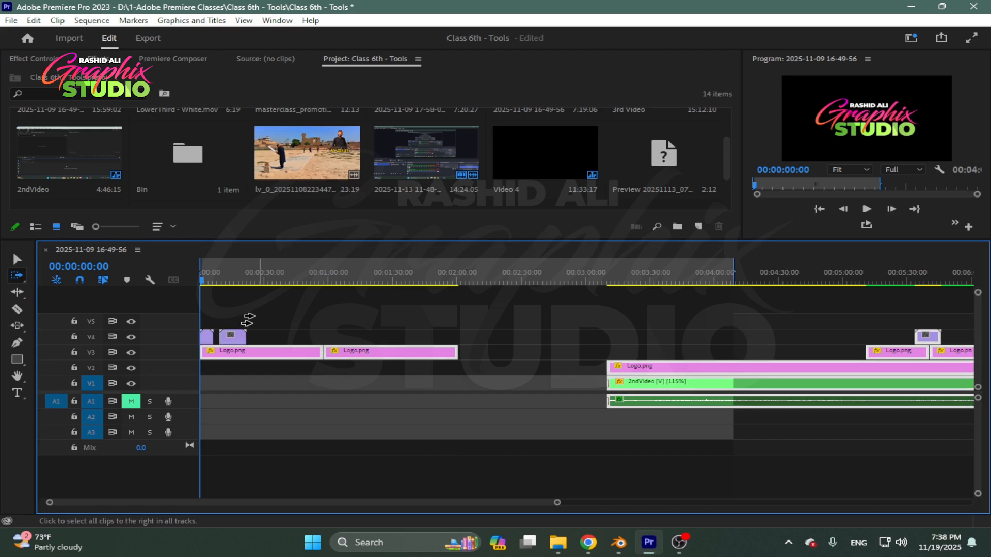
{"action": "scroll", "coordinate": [769, 355], "scroll_direction": "down", "scroll_amount": 3}
{"action": "key", "text": "super"}
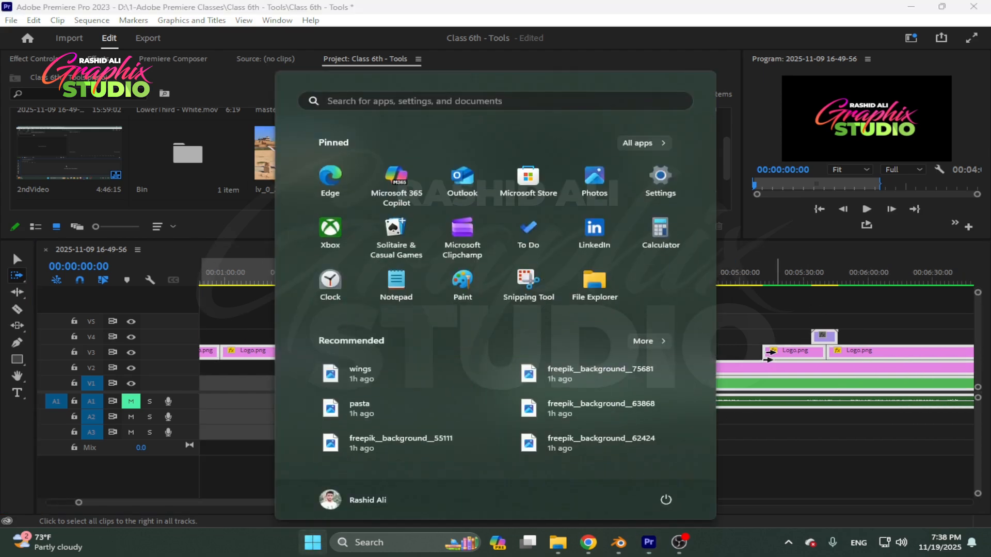
{"action": "scroll", "coordinate": [820, 321], "scroll_direction": "down", "scroll_amount": 1}
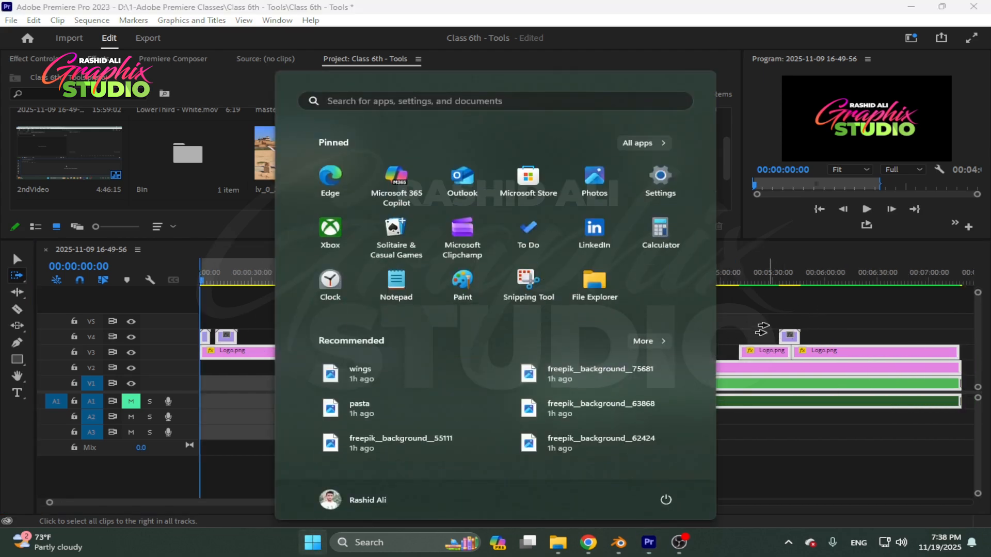
{"action": "left_click", "coordinate": [314, 543]}
{"action": "scroll", "coordinate": [609, 366], "scroll_direction": "down", "scroll_amount": 3}
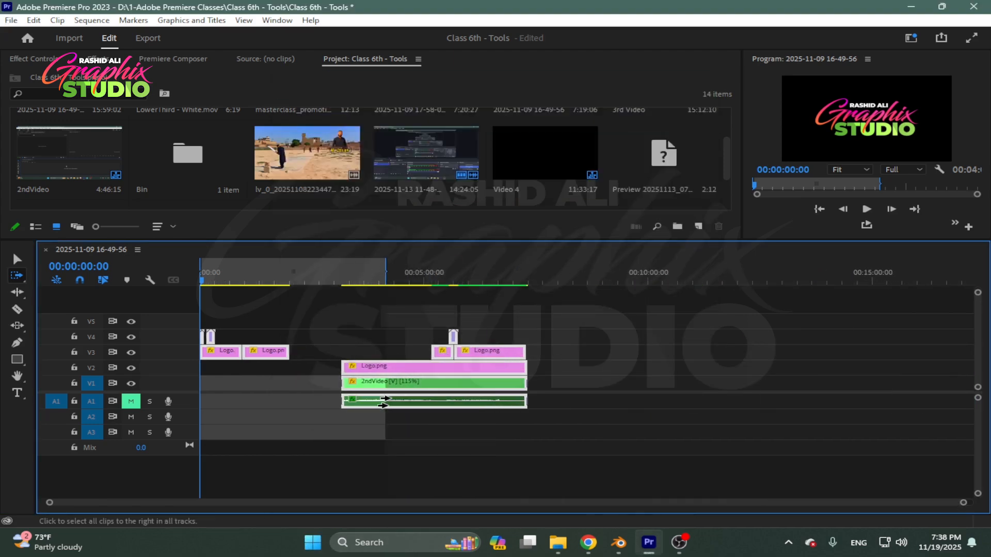
{"action": "left_click_drag", "start_coordinate": [963, 504], "coordinate": [882, 502]}
Step: Move all selected clips about 11 seconds later with the Selection tool and clear the selection
{"action": "left_click", "coordinate": [20, 259]}
{"action": "left_click_drag", "start_coordinate": [522, 369], "coordinate": [711, 372]}
{"action": "left_click_drag", "start_coordinate": [744, 373], "coordinate": [590, 370]}
{"action": "mouse_move", "coordinate": [590, 370]}
{"action": "left_mouse_down"}
{"action": "mouse_move", "coordinate": [725, 369]}
{"action": "mouse_move", "coordinate": [574, 365]}
{"action": "left_mouse_up"}
{"action": "left_click", "coordinate": [578, 319]}
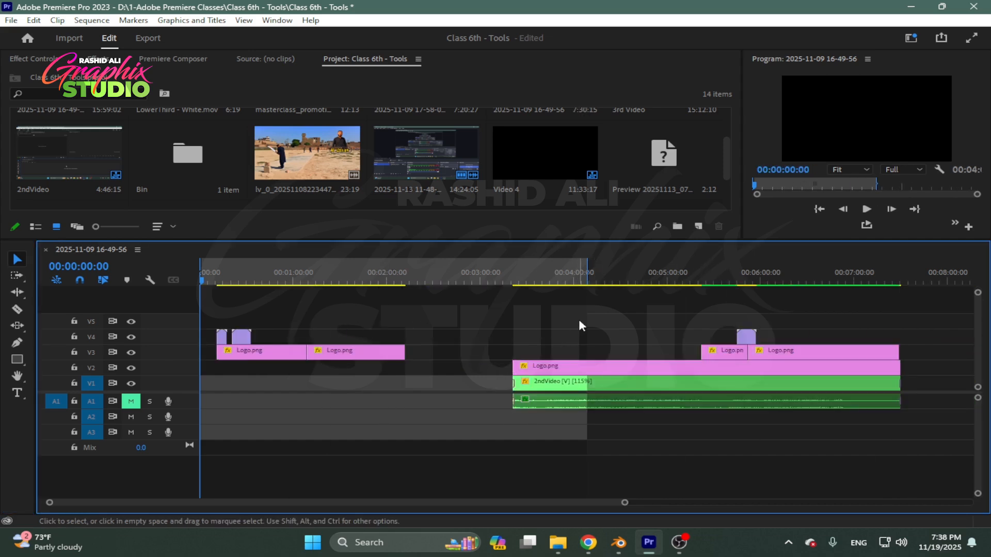
Step: Box-select the second group of clips on all tracks and move it earlier so V1 starts at about 00:03:00:00
{"action": "key", "text": "minus"}
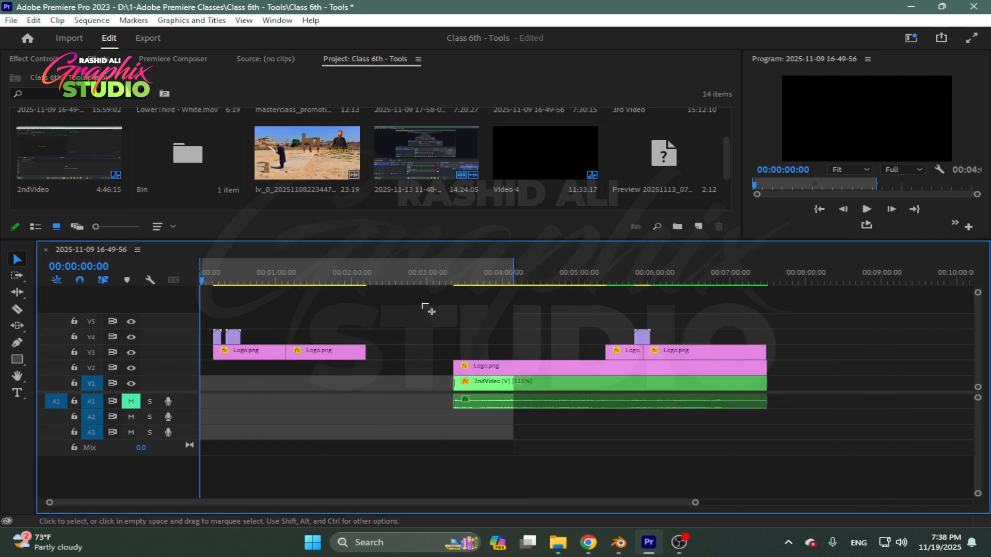
{"action": "left_click_drag", "start_coordinate": [422, 304], "coordinate": [820, 433]}
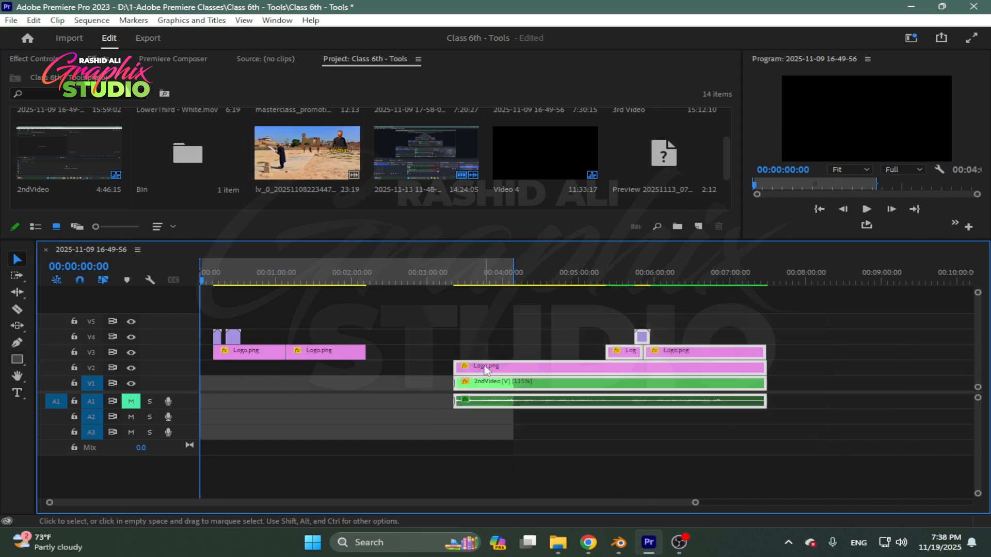
{"action": "left_click_drag", "start_coordinate": [485, 370], "coordinate": [459, 370]}
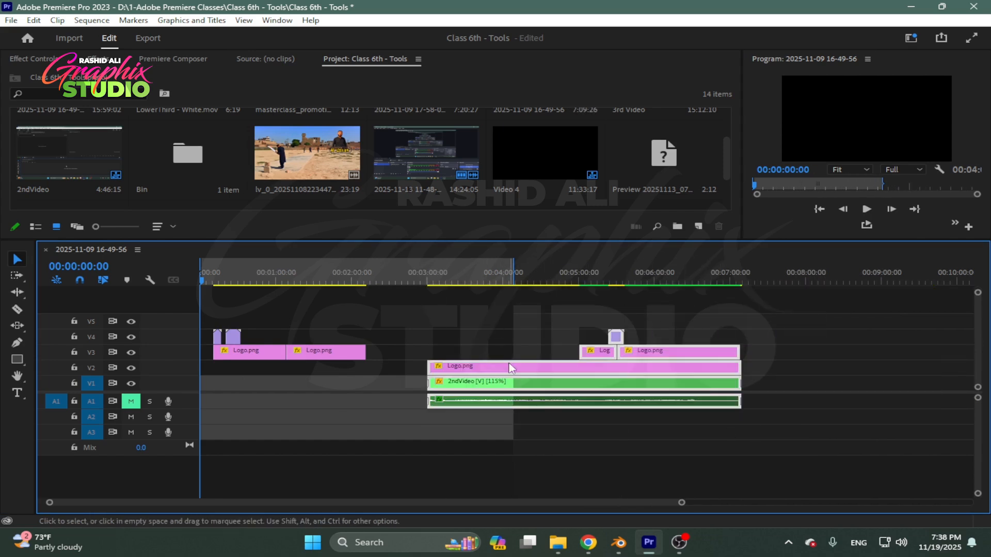
Step: Select the empty gap between the Logo.png clips on V3, and clear the selection
{"action": "left_click", "coordinate": [466, 336]}
{"action": "left_click", "coordinate": [433, 352]}
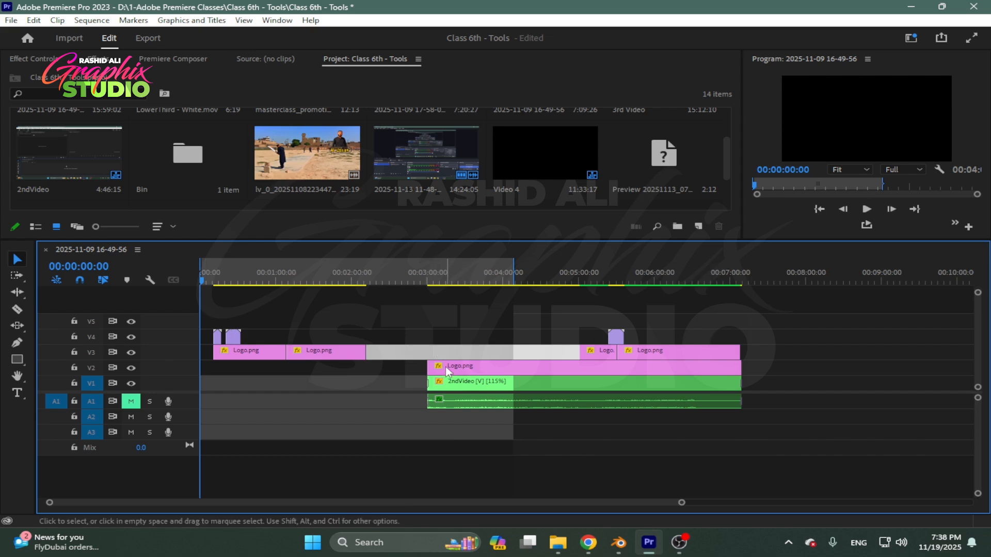
{"action": "scroll", "coordinate": [375, 322], "scroll_direction": "down", "scroll_amount": 2}
{"action": "scroll", "coordinate": [376, 326], "scroll_direction": "down", "scroll_amount": 1}
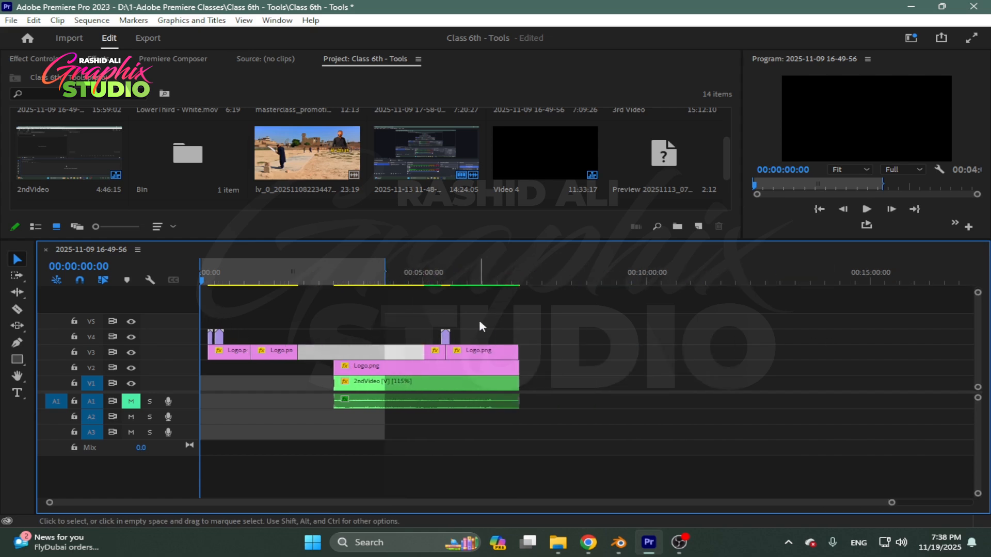
{"action": "left_click", "coordinate": [268, 310]}
{"action": "left_click", "coordinate": [21, 276]}
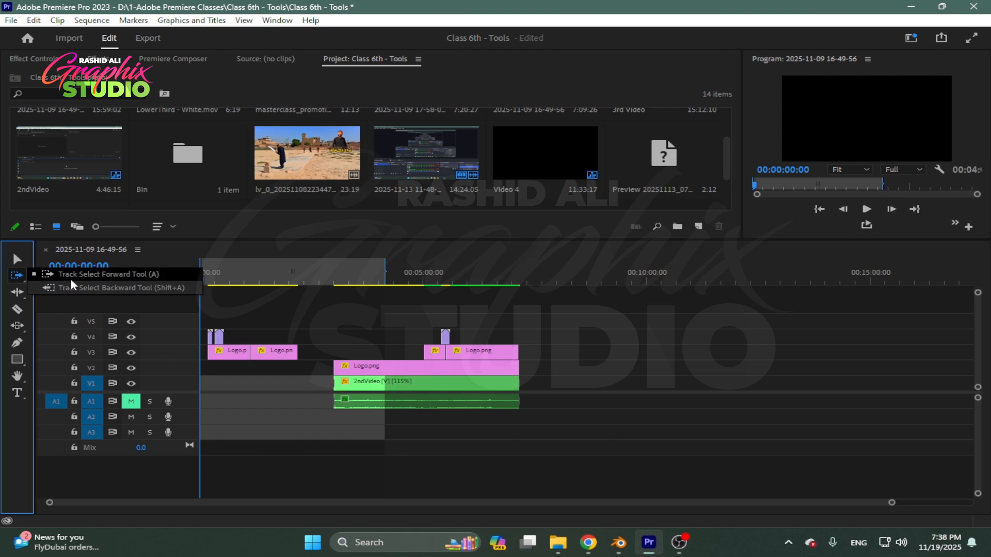
{"action": "left_click", "coordinate": [694, 482]}
{"action": "key", "text": "v"}
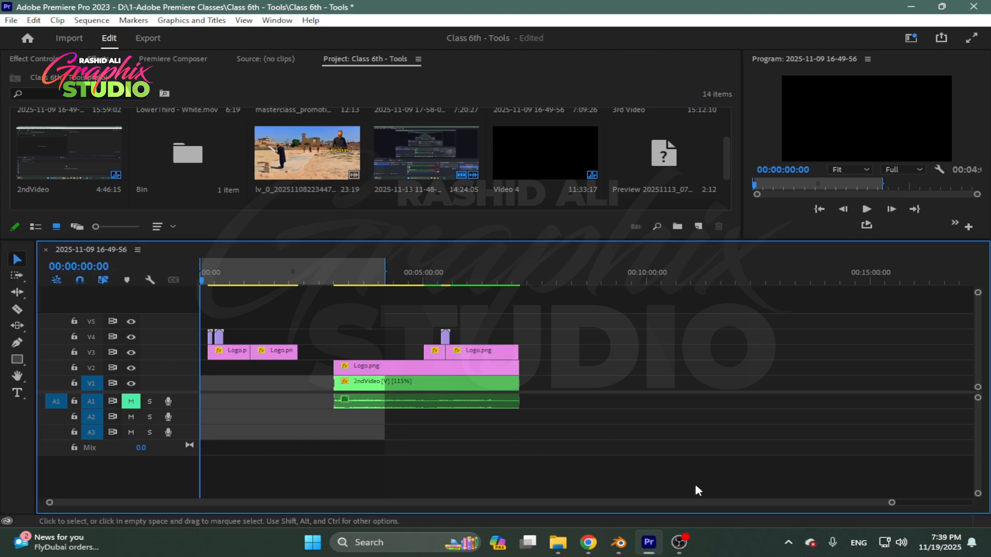
{"action": "left_click_drag", "start_coordinate": [891, 503], "coordinate": [712, 505]}
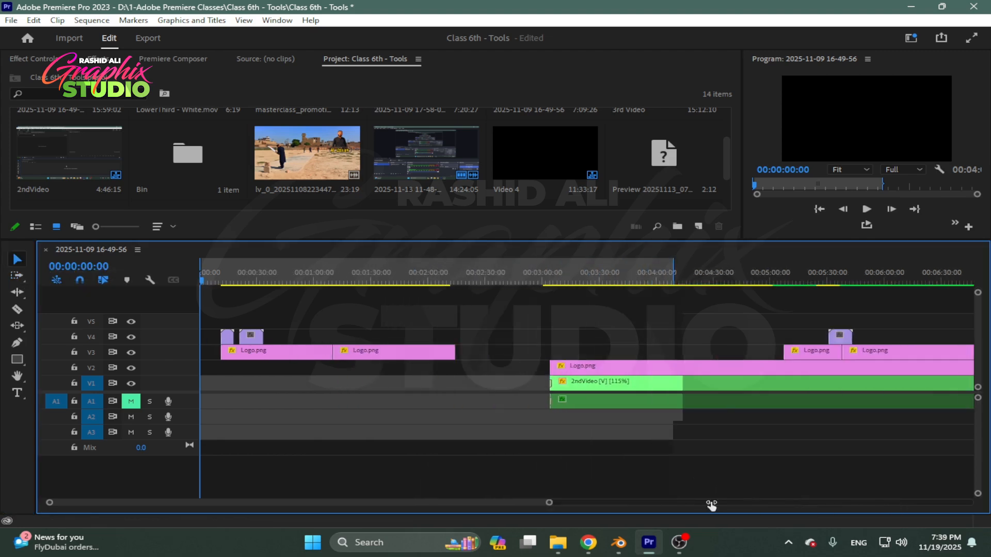
{"action": "left_click", "coordinate": [17, 292]}
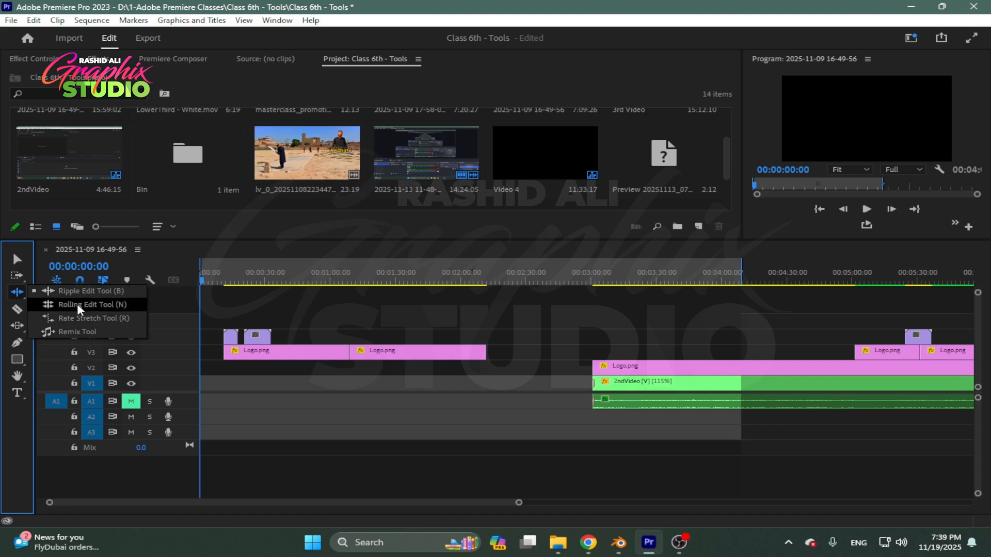
{"action": "left_click", "coordinate": [19, 258]}
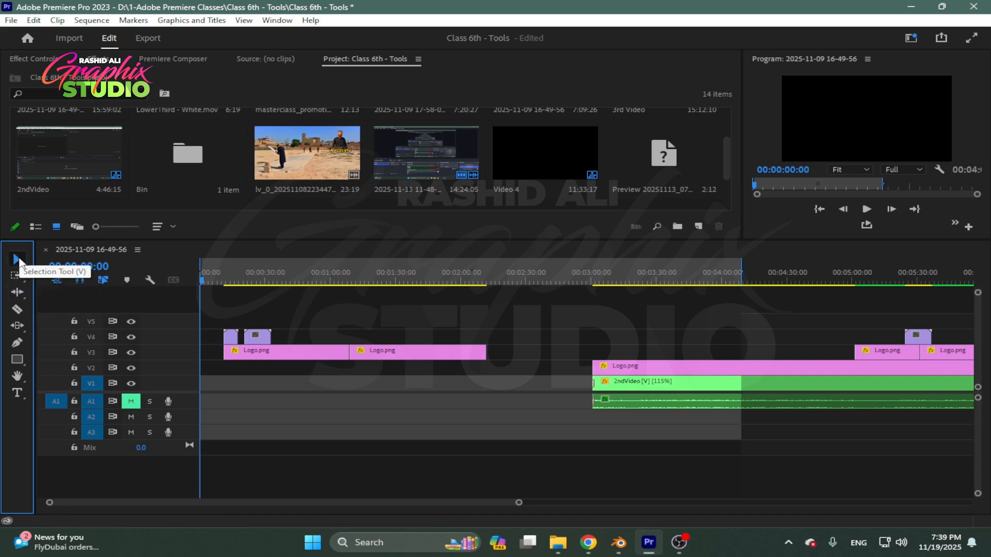
Step: Undo the earlier clip moves until all clips are back at the start of the sequence
{"action": "left_click", "coordinate": [375, 317]}
{"action": "key", "text": "ctrl+z"}
{"action": "key", "text": "ctrl+z"}
{"action": "key", "text": "ctrl+z"}
{"action": "key", "text": "ctrl+z"}
{"action": "key", "text": "ctrl+z"}
{"action": "key", "text": "ctrl+z"}
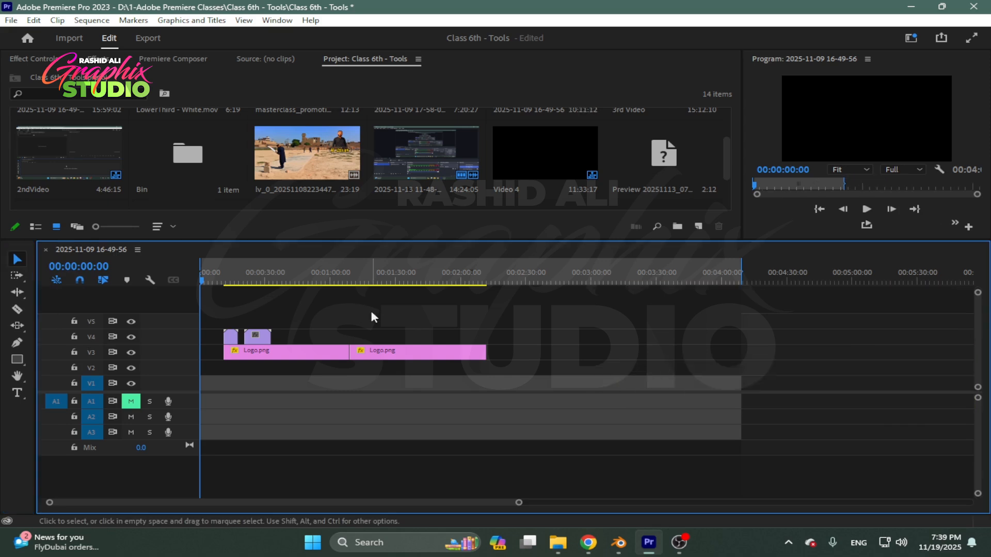
{"action": "key", "text": "ctrl+z"}
{"action": "key", "text": "ctrl+z"}
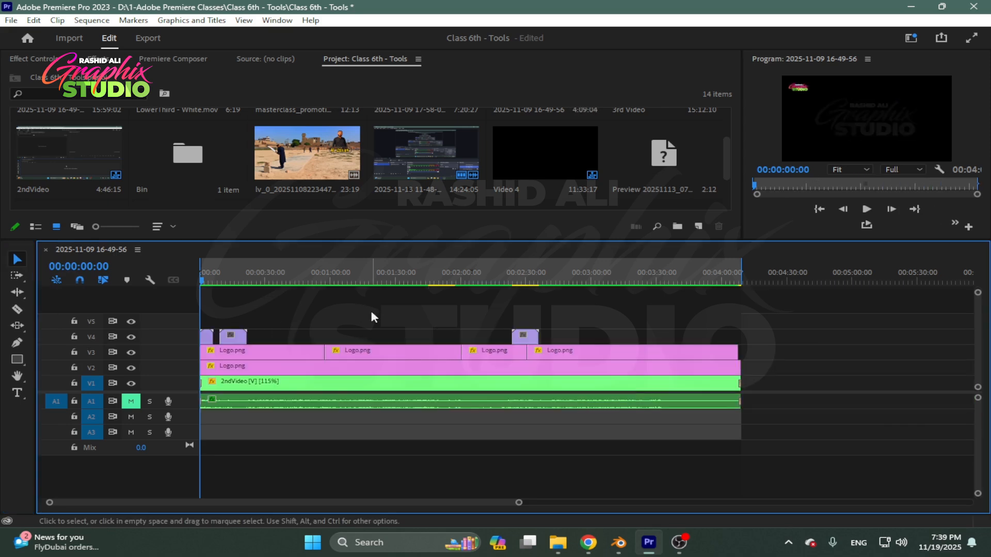
Step: Move the Logo.png clips on V2 and V3 and the later V4 clips to about 00:04:37:00, leaving 2ndVideo in place
{"action": "left_click", "coordinate": [17, 293]}
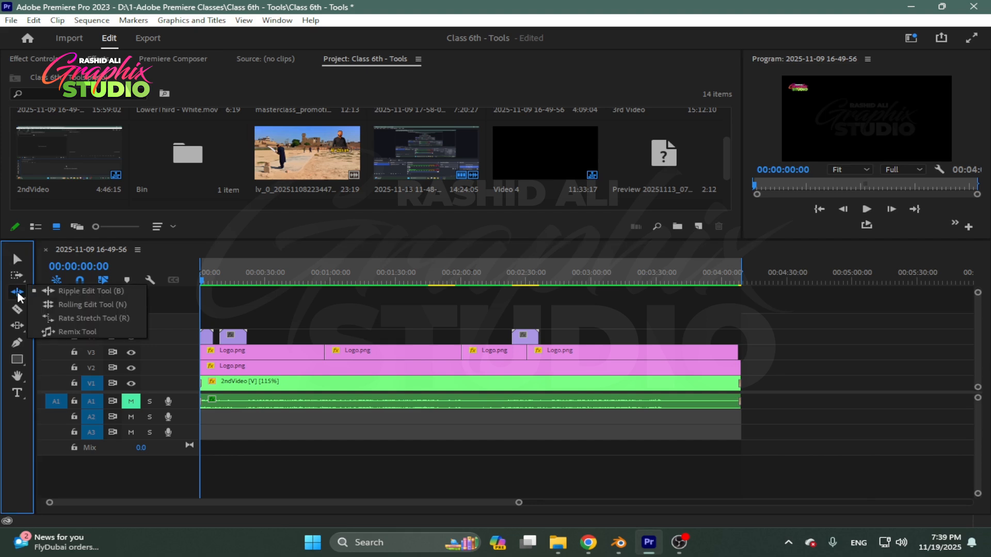
{"action": "left_click", "coordinate": [82, 296]}
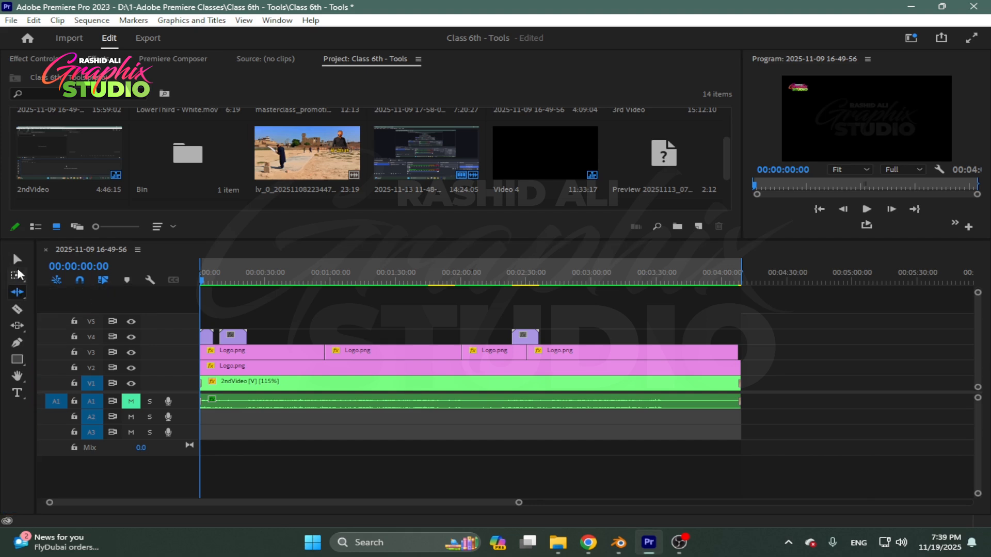
{"action": "left_click", "coordinate": [17, 258]}
{"action": "scroll", "coordinate": [377, 361], "scroll_direction": "up", "scroll_amount": 1}
{"action": "scroll", "coordinate": [382, 361], "scroll_direction": "down", "scroll_amount": 3}
{"action": "left_click_drag", "start_coordinate": [549, 310], "coordinate": [649, 351]}
{"action": "key", "text": "ctrl+z"}
{"action": "left_click_drag", "start_coordinate": [621, 321], "coordinate": [659, 366]}
Step: Play the sequence from 00:01:09:14, enlarge the Program monitor in width and height, and stop the playback
{"action": "left_click", "coordinate": [298, 280]}
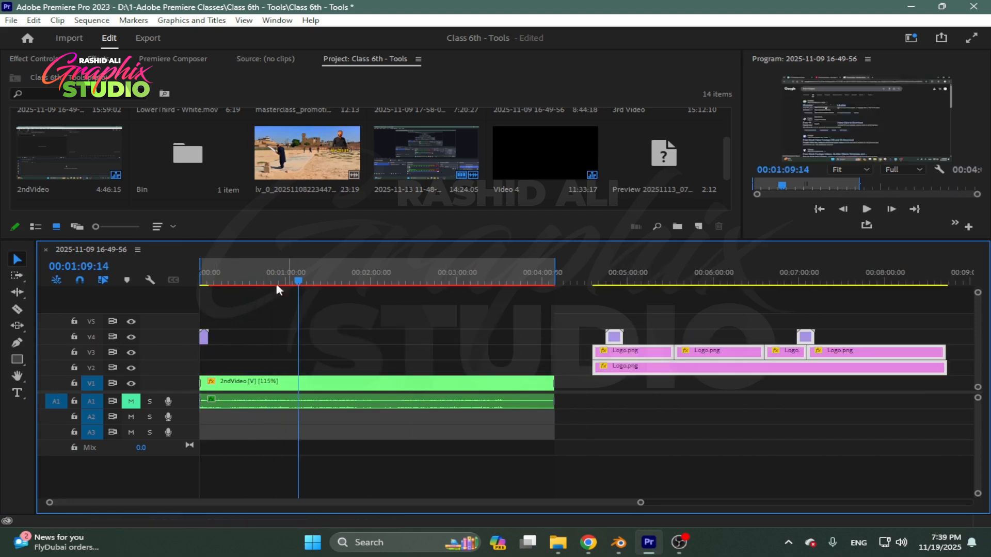
{"action": "key", "text": "space"}
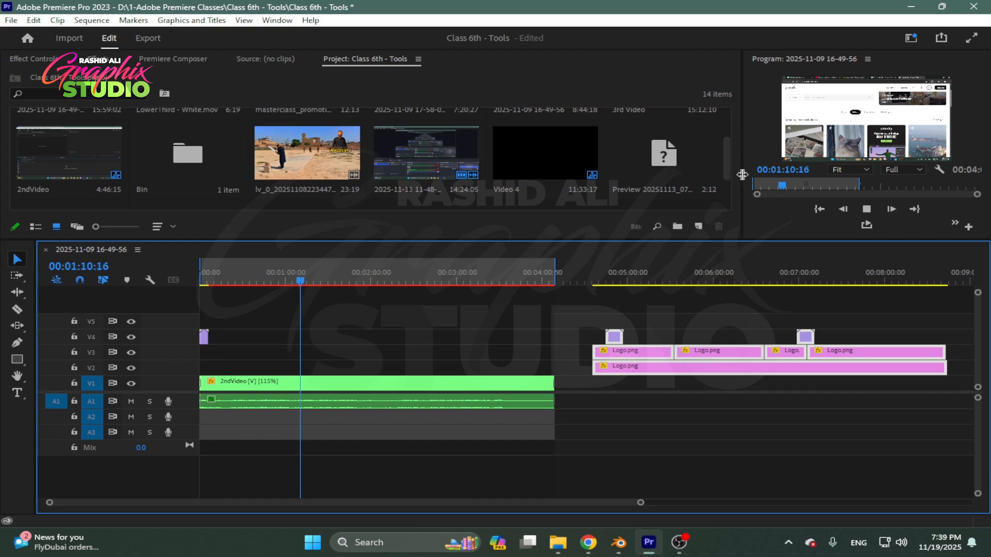
{"action": "left_click_drag", "start_coordinate": [740, 187], "coordinate": [469, 186]}
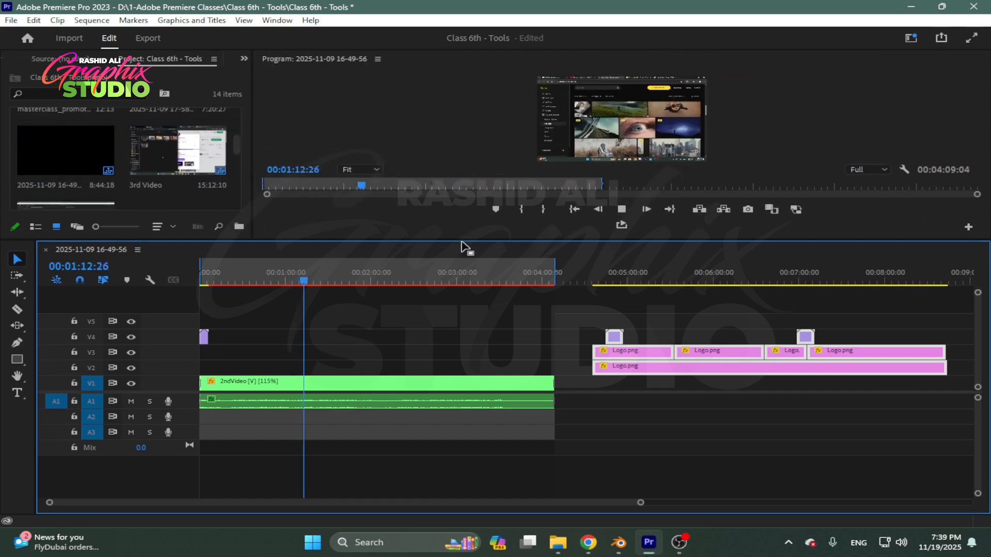
{"action": "left_click_drag", "start_coordinate": [464, 248], "coordinate": [445, 347]}
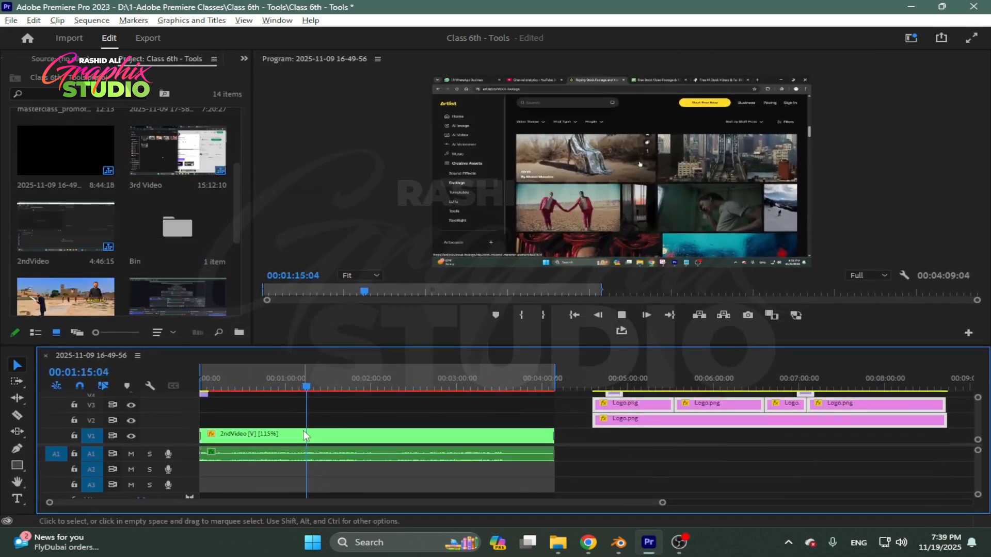
{"action": "scroll", "coordinate": [303, 430], "scroll_direction": "up", "scroll_amount": 5}
{"action": "key", "text": "space"}
Step: Cut the 2ndVideo clip with the Razor at 00:01:04:20 and about 00:01:33:00, 00:02:10:00 and 00:02:57:00, and return to the Selection tool
{"action": "scroll", "coordinate": [398, 406], "scroll_direction": "up", "scroll_amount": 2}
{"action": "scroll", "coordinate": [398, 404], "scroll_direction": "down", "scroll_amount": 1}
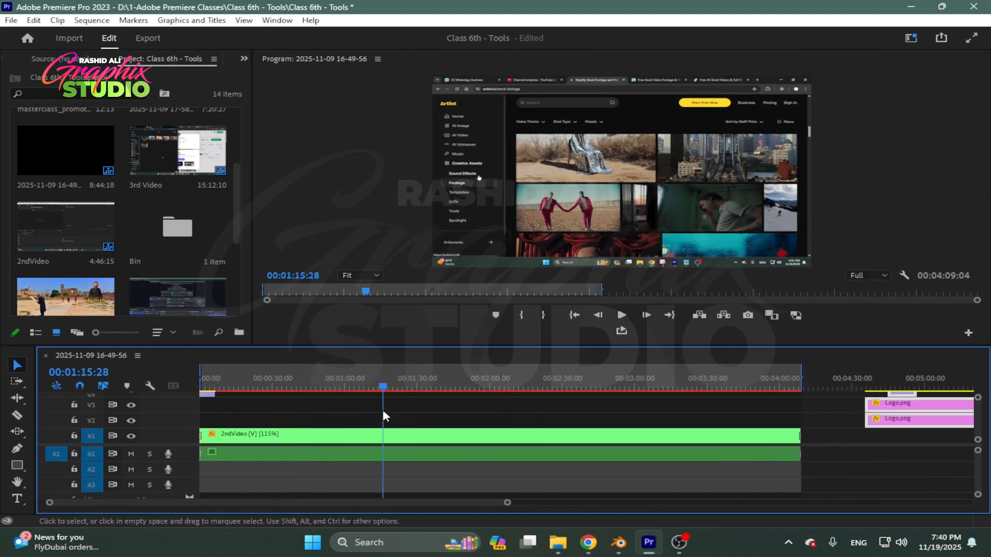
{"action": "left_click_drag", "start_coordinate": [382, 389], "coordinate": [357, 388]}
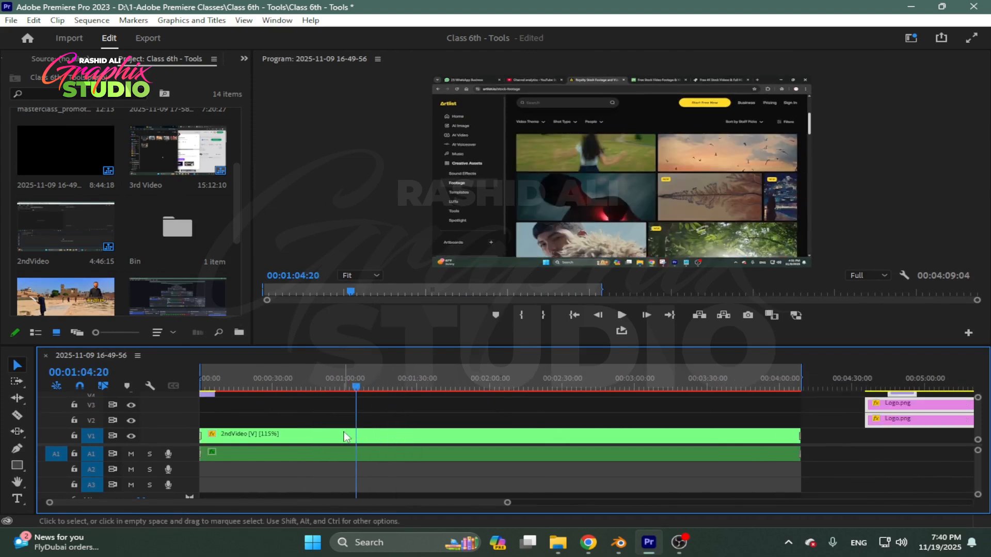
{"action": "left_click", "coordinate": [17, 416]}
{"action": "left_click", "coordinate": [356, 436]}
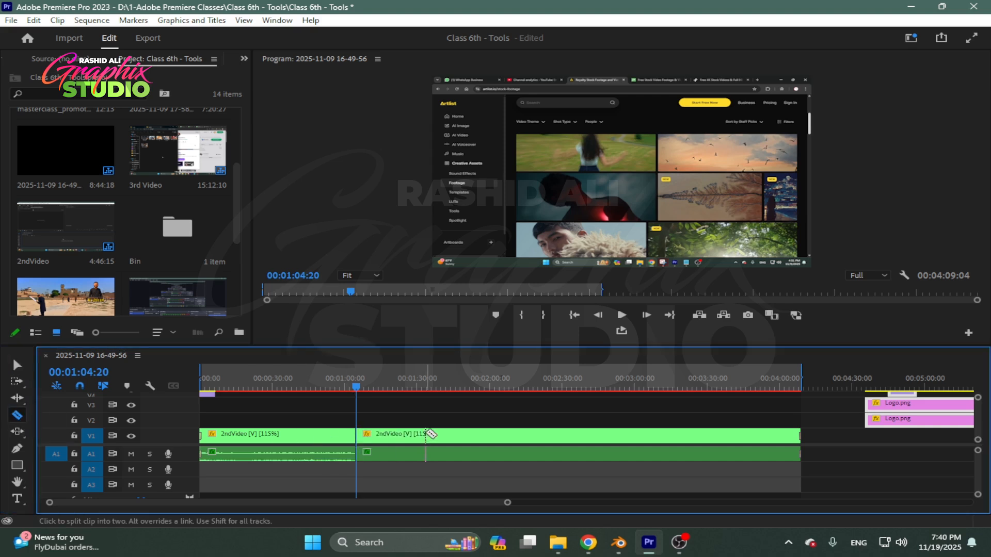
{"action": "left_click", "coordinate": [425, 437]}
{"action": "left_click", "coordinate": [515, 437]}
{"action": "left_click", "coordinate": [628, 438]}
{"action": "key", "text": "v"}
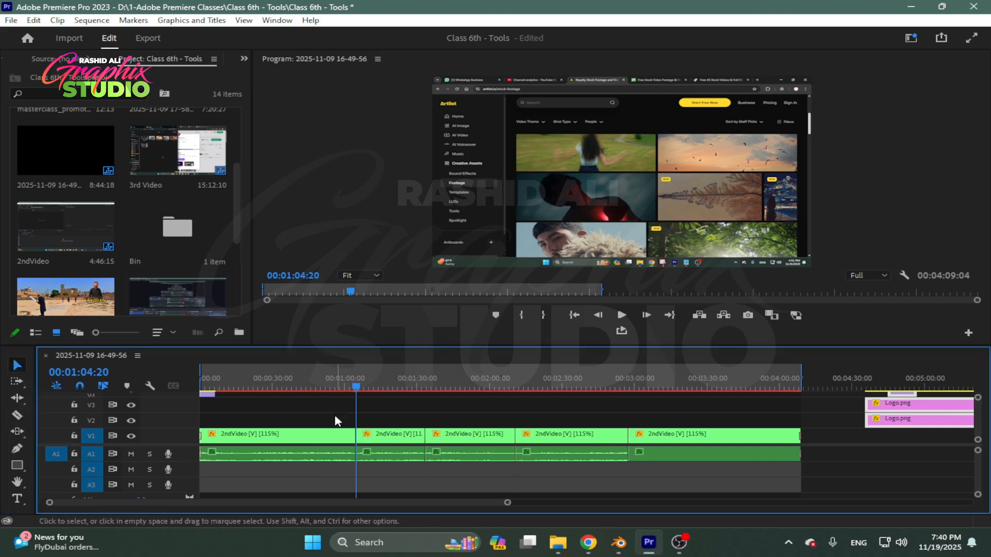
Step: Move the playhead to 00:01:00:20 and select each of the five 2ndVideo pieces in turn to inspect the cuts
{"action": "left_click_drag", "start_coordinate": [353, 388], "coordinate": [346, 388]}
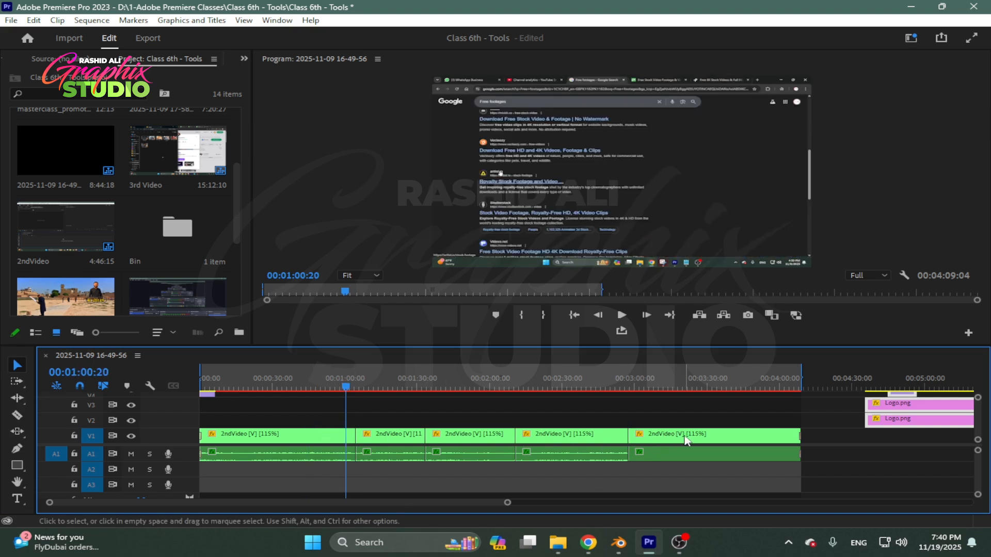
{"action": "left_click", "coordinate": [698, 435]}
{"action": "left_click", "coordinate": [577, 433]}
{"action": "left_click", "coordinate": [478, 433]}
{"action": "left_click", "coordinate": [390, 445]}
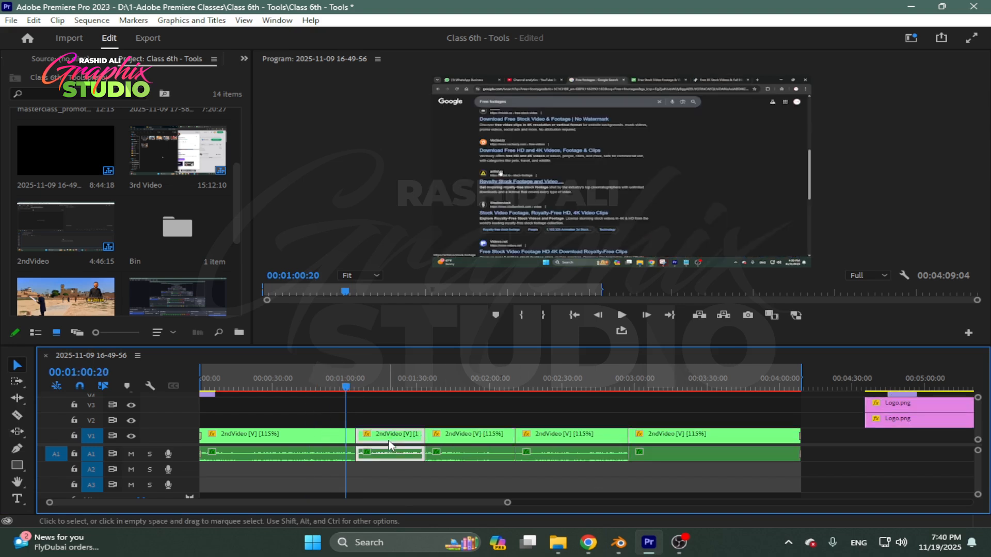
{"action": "left_click", "coordinate": [285, 448]}
{"action": "left_click", "coordinate": [379, 440]}
{"action": "left_click", "coordinate": [480, 449]}
{"action": "left_click", "coordinate": [567, 441]}
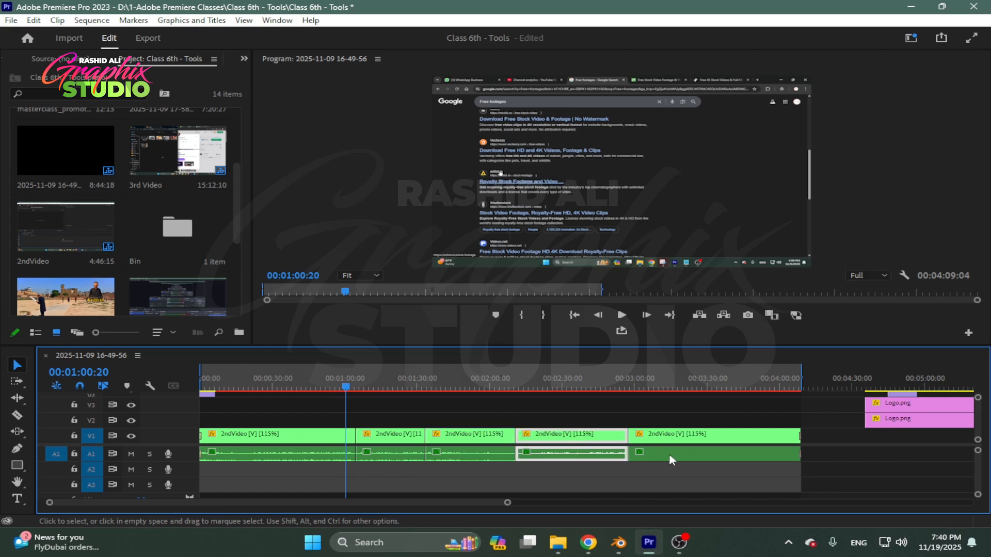
{"action": "left_click", "coordinate": [672, 459]}
{"action": "left_click", "coordinate": [578, 439]}
{"action": "left_click", "coordinate": [454, 439]}
{"action": "left_click", "coordinate": [415, 433]}
{"action": "left_click", "coordinate": [340, 440]}
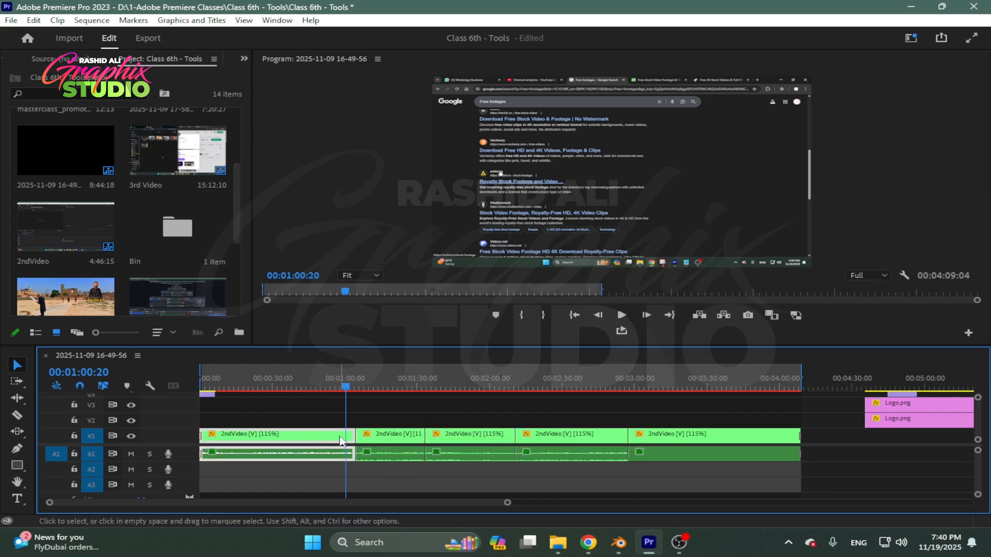
{"action": "scroll", "coordinate": [353, 434], "scroll_direction": "up", "scroll_amount": 3}
{"action": "scroll", "coordinate": [307, 433], "scroll_direction": "down", "scroll_amount": 6}
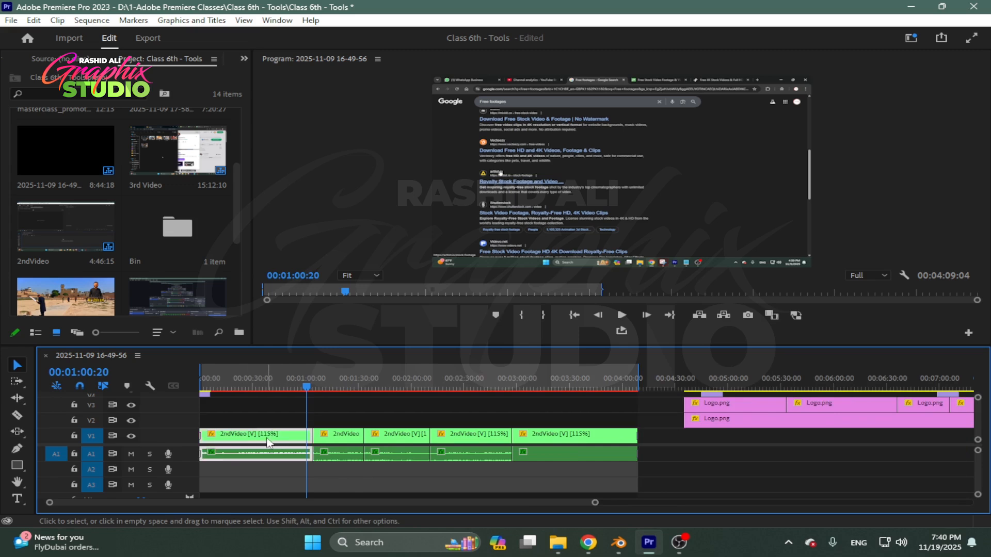
{"action": "left_click", "coordinate": [345, 447]}
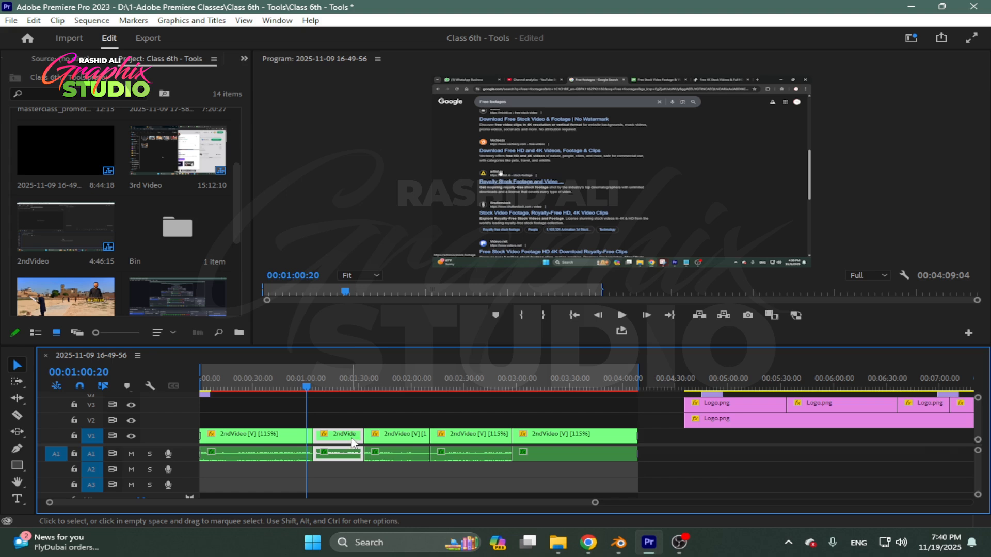
{"action": "left_click", "coordinate": [408, 440]}
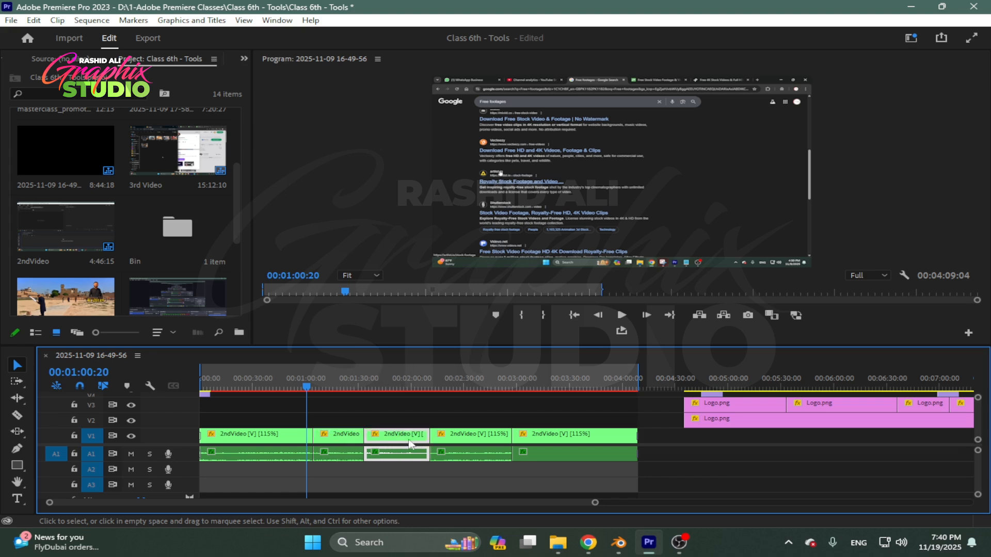
{"action": "left_click", "coordinate": [464, 440]}
{"action": "left_click", "coordinate": [561, 439]}
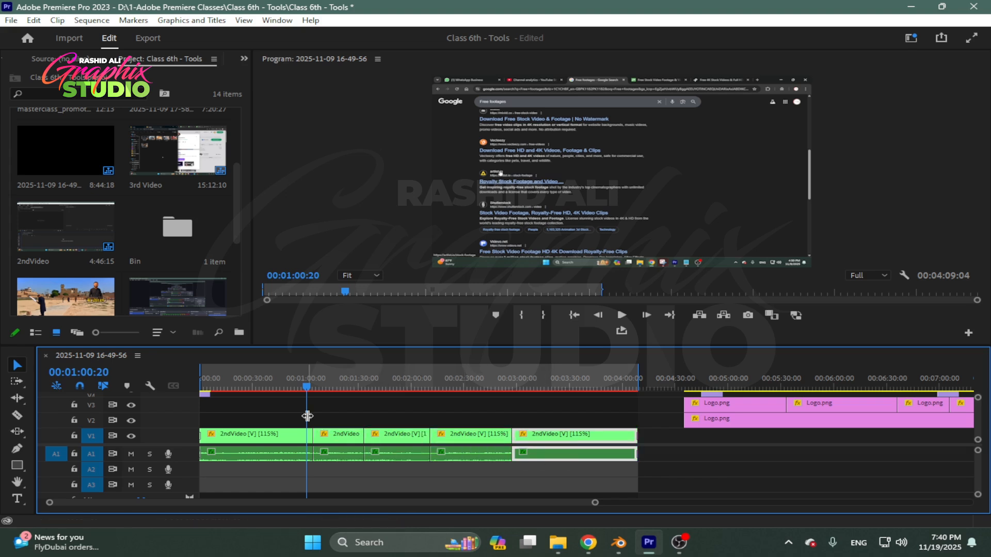
Step: Extend the end of the first 2ndVideo piece to 00:01:21:19 with the Ripple Edit Tool, shifting the following pieces
{"action": "left_click", "coordinate": [269, 439]}
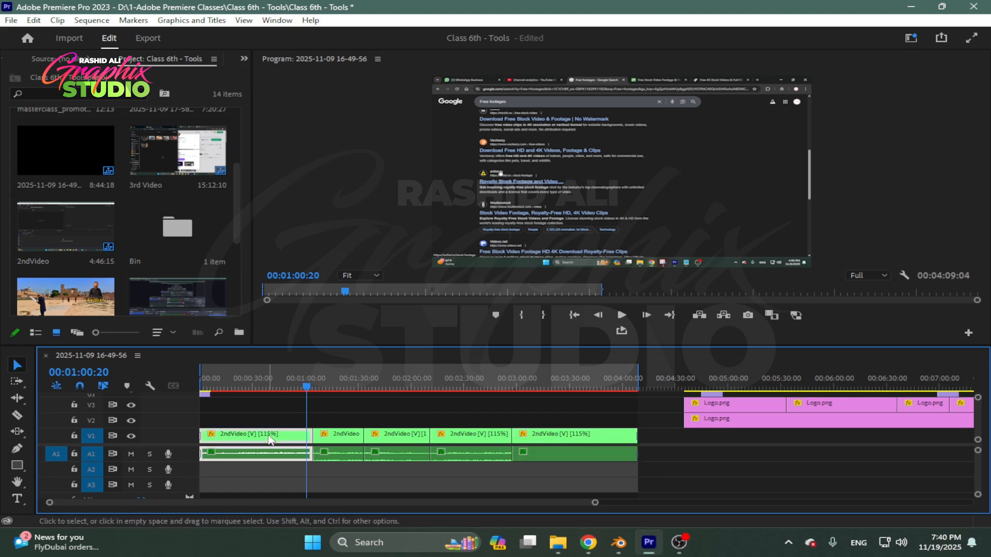
{"action": "scroll", "coordinate": [274, 440], "scroll_direction": "up", "scroll_amount": 4}
{"action": "scroll", "coordinate": [302, 439], "scroll_direction": "up", "scroll_amount": 3}
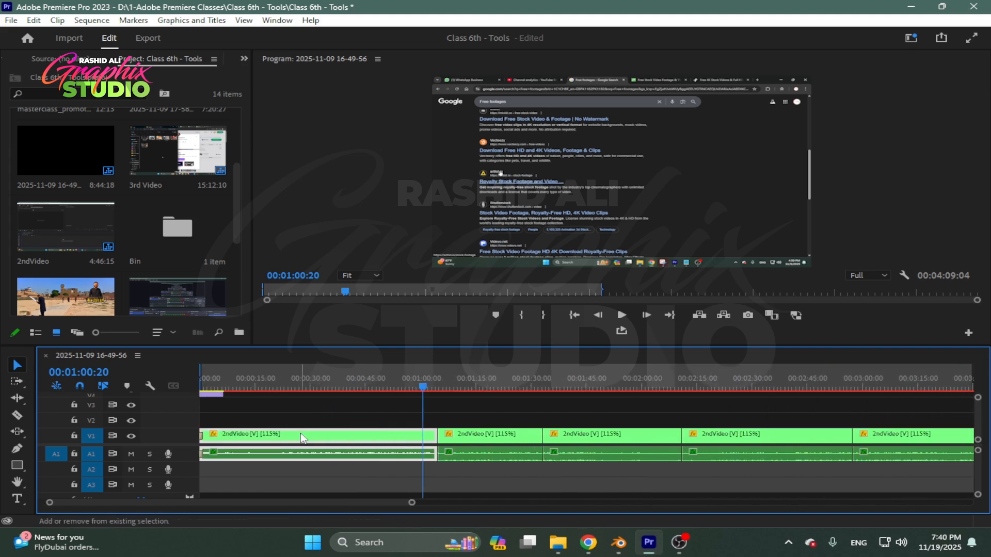
{"action": "left_click", "coordinate": [18, 399]}
{"action": "left_click", "coordinate": [77, 397]}
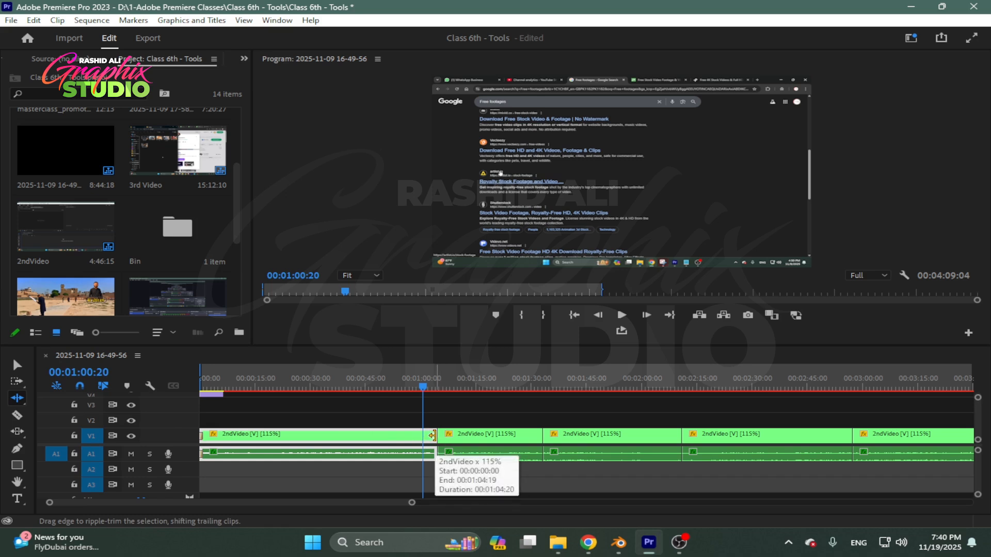
{"action": "left_click", "coordinate": [433, 436]}
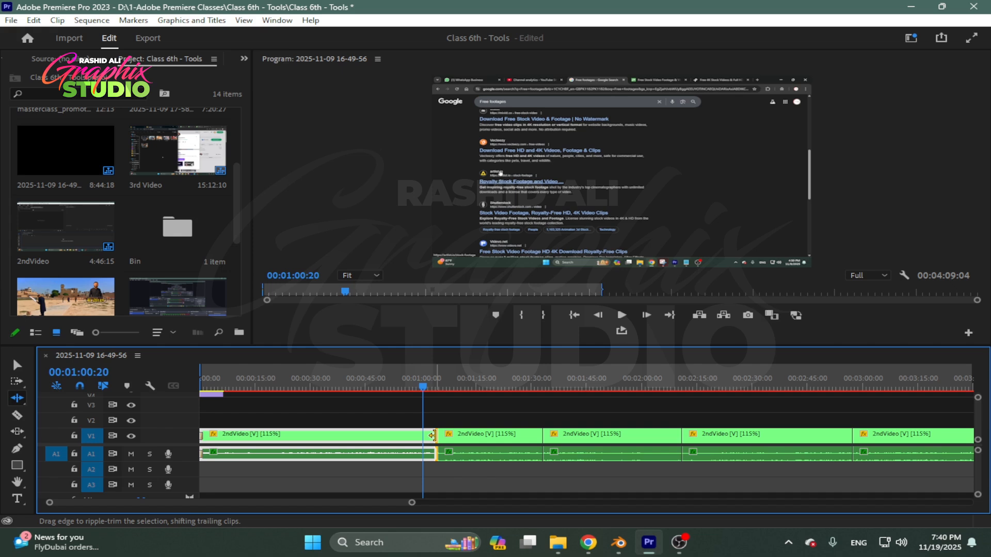
{"action": "left_click_drag", "start_coordinate": [432, 435], "coordinate": [496, 435]}
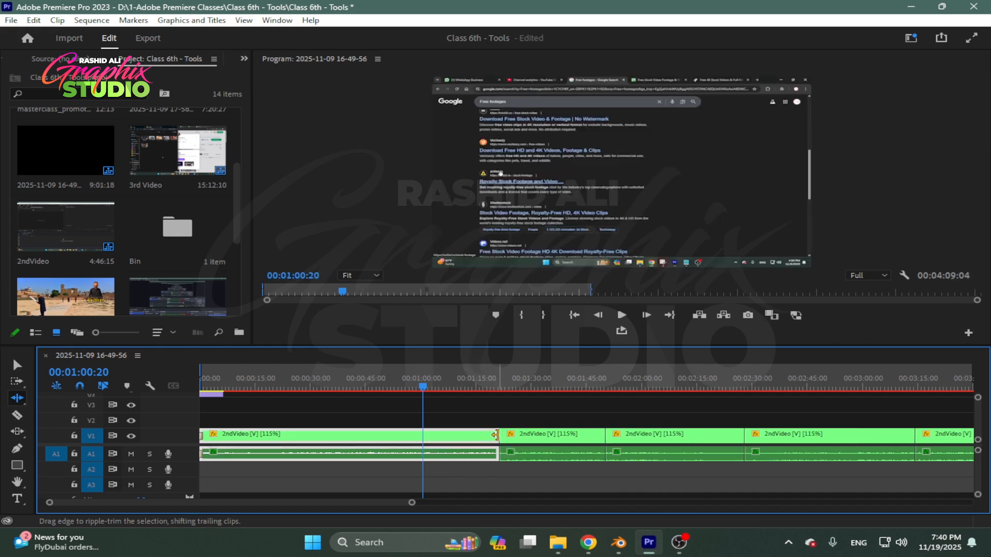
Step: Box-select the edit points between the last four 2ndVideo pieces with the Ripple Edit Tool, and return to the Selection tool
{"action": "scroll", "coordinate": [584, 436], "scroll_direction": "down", "scroll_amount": 2}
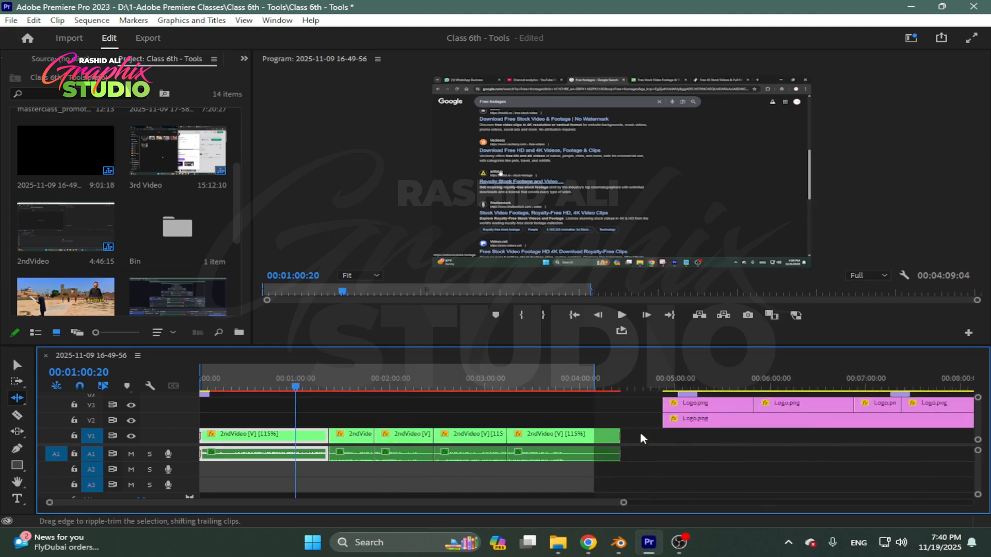
{"action": "left_click_drag", "start_coordinate": [608, 408], "coordinate": [349, 480]}
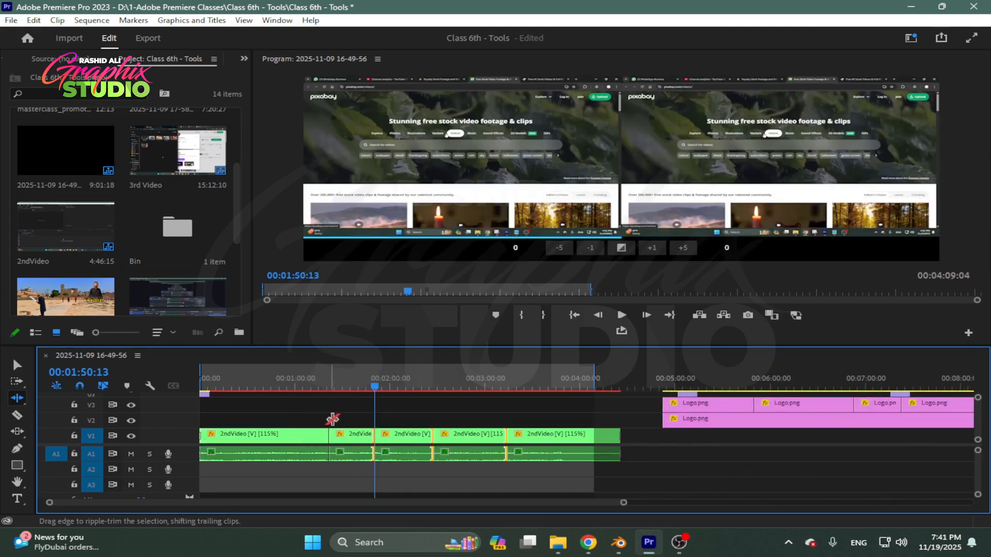
{"action": "key", "text": "v"}
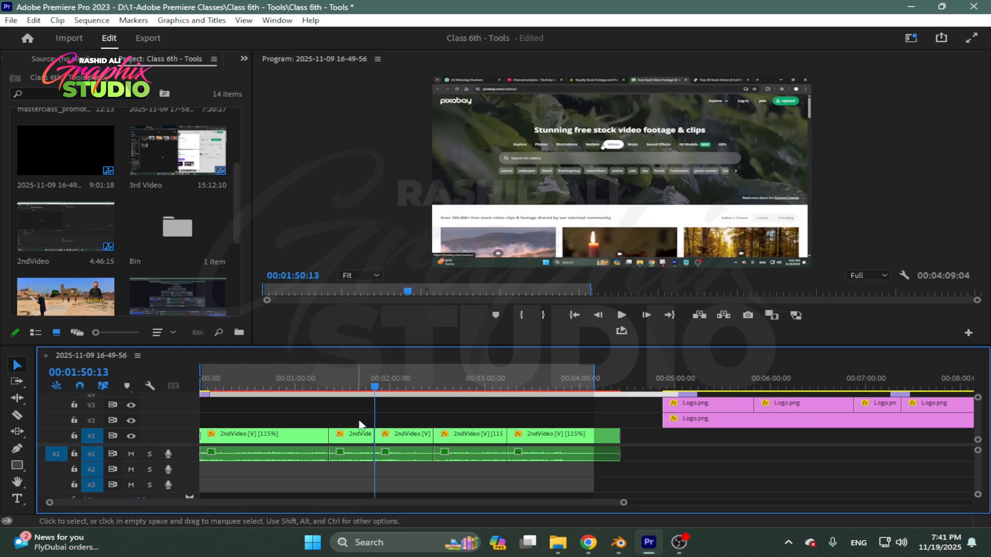
Step: Select the first 2ndVideo piece and move the playhead to 00:01:04:18, at its former end point
{"action": "left_click", "coordinate": [303, 382]}
{"action": "scroll", "coordinate": [305, 405], "scroll_direction": "up", "scroll_amount": 6}
{"action": "scroll", "coordinate": [330, 413], "scroll_direction": "up", "scroll_amount": 2}
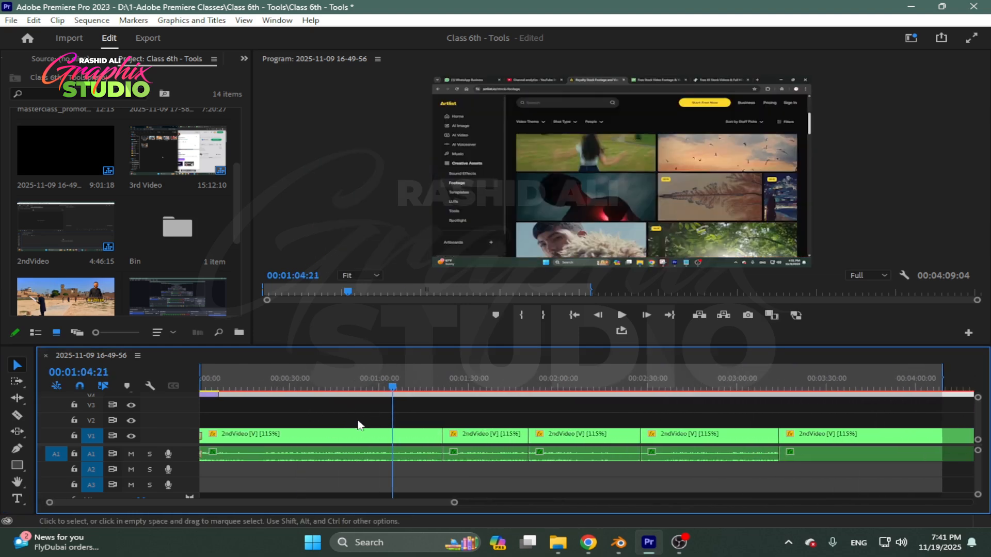
{"action": "left_click", "coordinate": [377, 439]}
{"action": "left_click", "coordinate": [392, 386]}
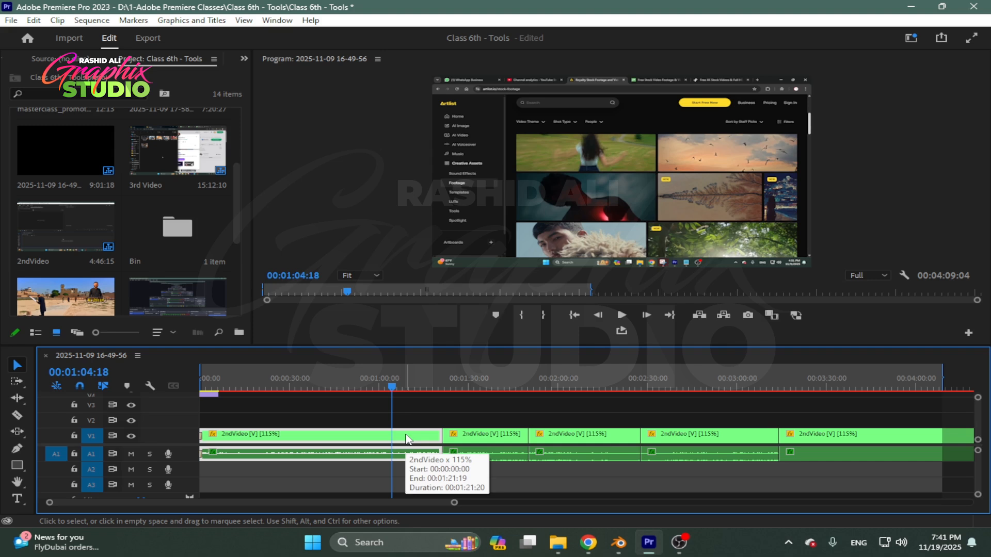
Step: Delete the four 2ndVideo pieces that follow the first one, along with their linked audio
{"action": "left_click", "coordinate": [419, 420]}
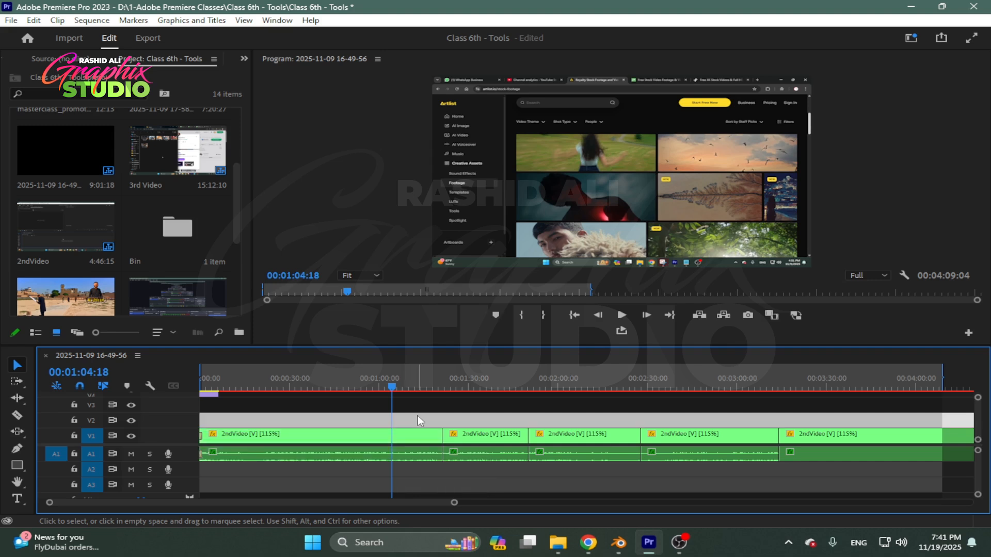
{"action": "key", "text": "minus"}
{"action": "key", "text": "minus"}
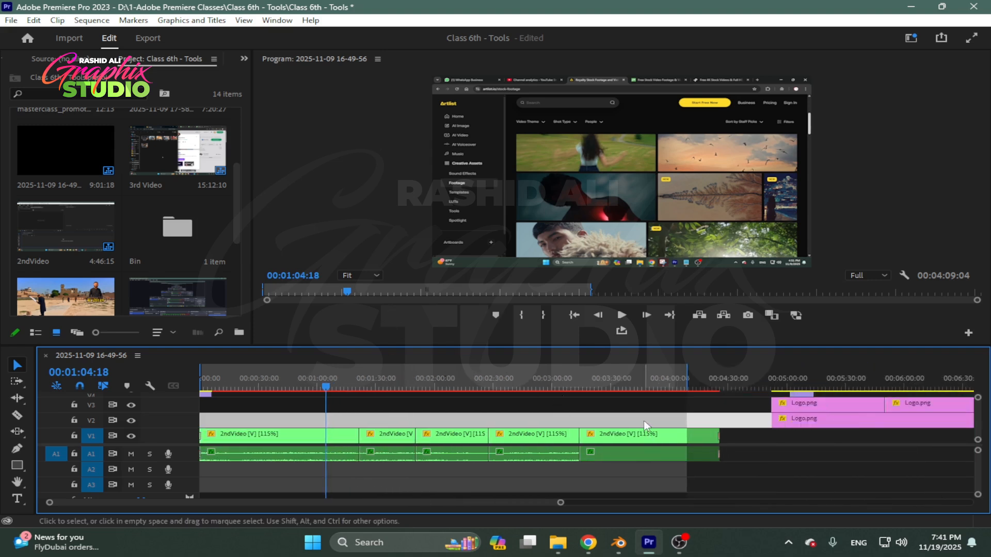
{"action": "left_click_drag", "start_coordinate": [642, 415], "coordinate": [411, 467]}
{"action": "key", "text": "Delete"}
Step: Extend the end of the remaining 2ndVideo clip to about the sequence's Out point, set the playhead to 00:01:18:23 and select the clip
{"action": "left_click_drag", "start_coordinate": [357, 438], "coordinate": [741, 444]}
{"action": "left_click", "coordinate": [353, 389]}
{"action": "left_click", "coordinate": [334, 438]}
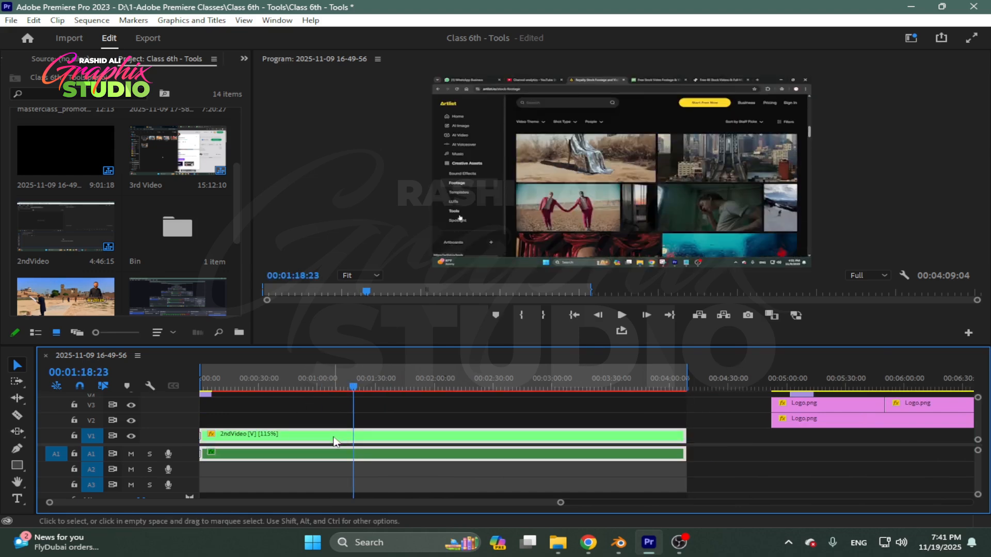
Step: Split the 2ndVideo clip near 00:02:03 with the Razor tool, and select the second piece with the Selection tool
{"action": "key", "text": "c"}
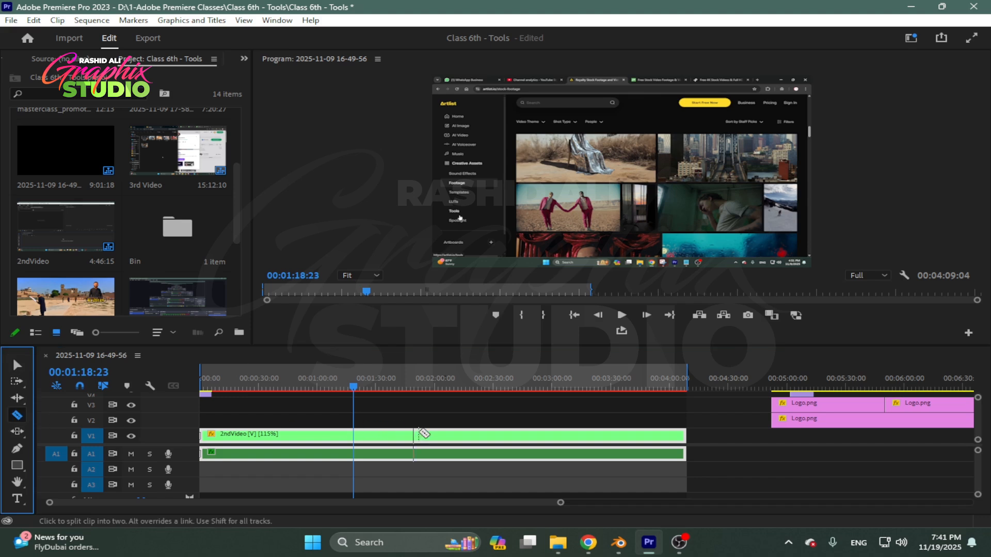
{"action": "left_click", "coordinate": [439, 436]}
{"action": "key", "text": "v"}
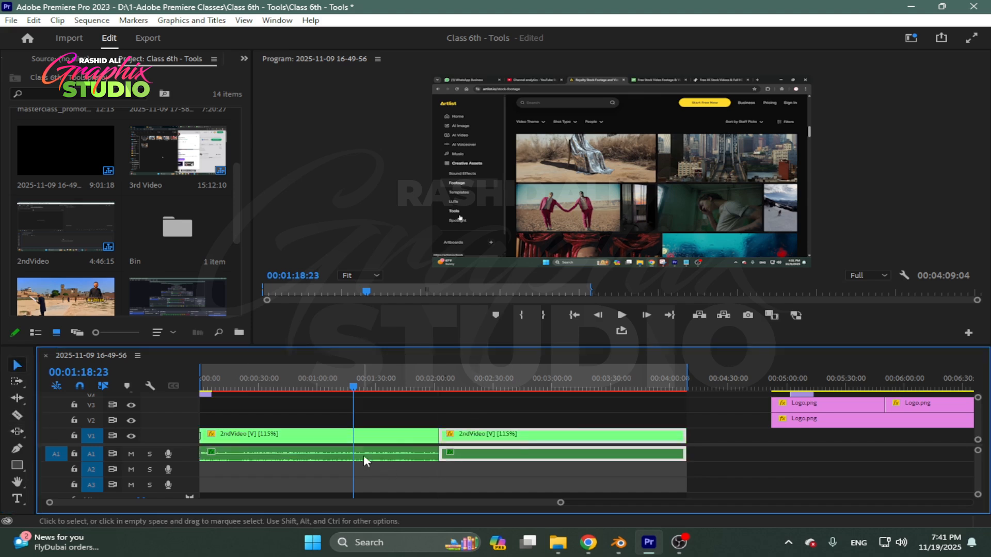
{"action": "left_click", "coordinate": [554, 439]}
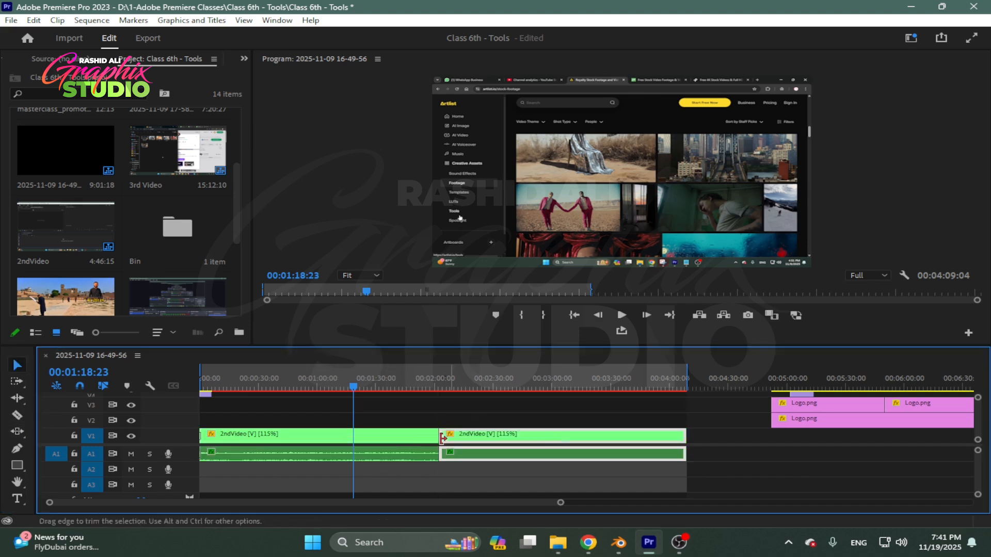
Step: Move the second 2ndVideo piece earlier to start at 00:01:57:03, overwriting the end of the first, and select each piece in turn
{"action": "left_click", "coordinate": [396, 435]}
{"action": "left_click_drag", "start_coordinate": [516, 434], "coordinate": [506, 435]}
{"action": "left_click", "coordinate": [411, 434]}
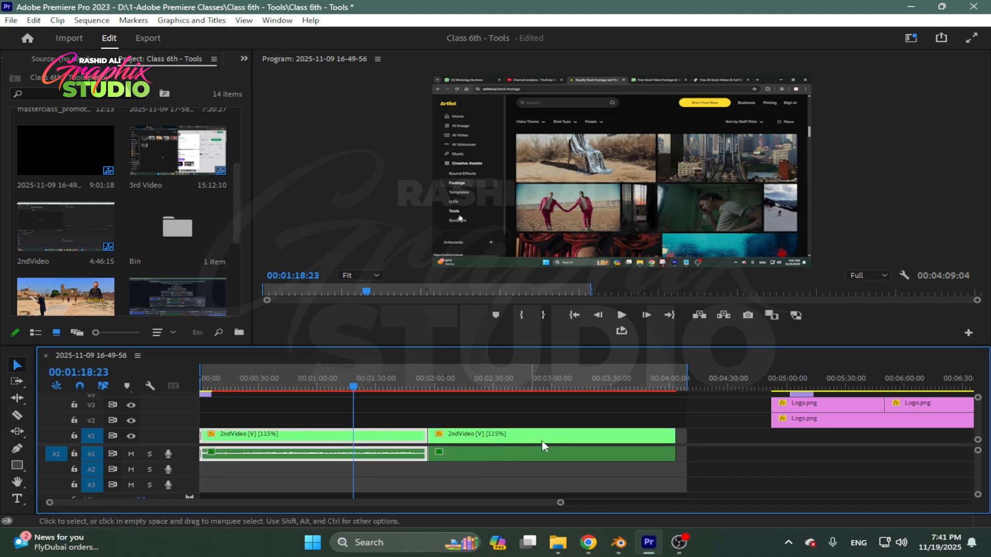
{"action": "left_click", "coordinate": [555, 440]}
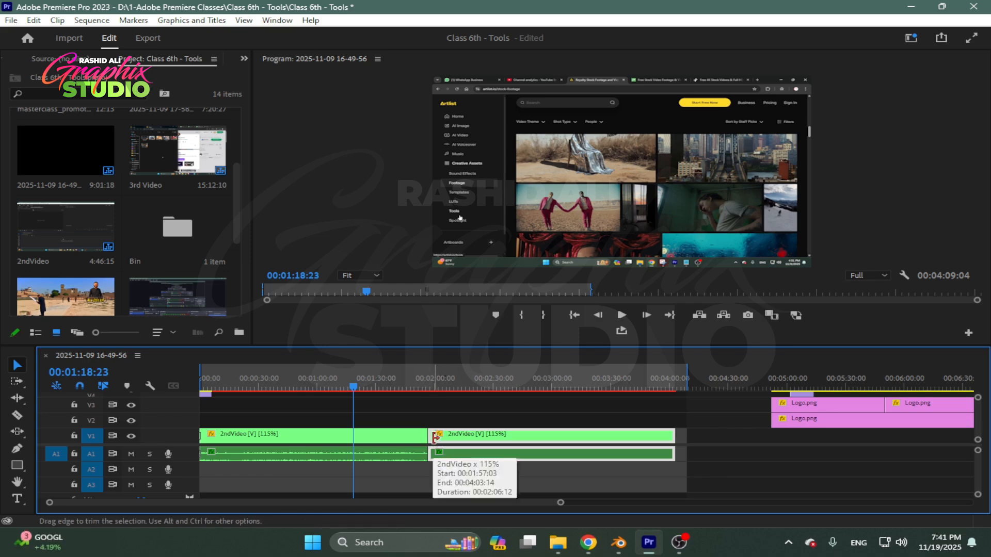
Step: Try trimming the second piece's start and extending the first piece to about 00:03:20 with the Selection tool, and undo both trims
{"action": "left_click_drag", "start_coordinate": [436, 438], "coordinate": [591, 438]}
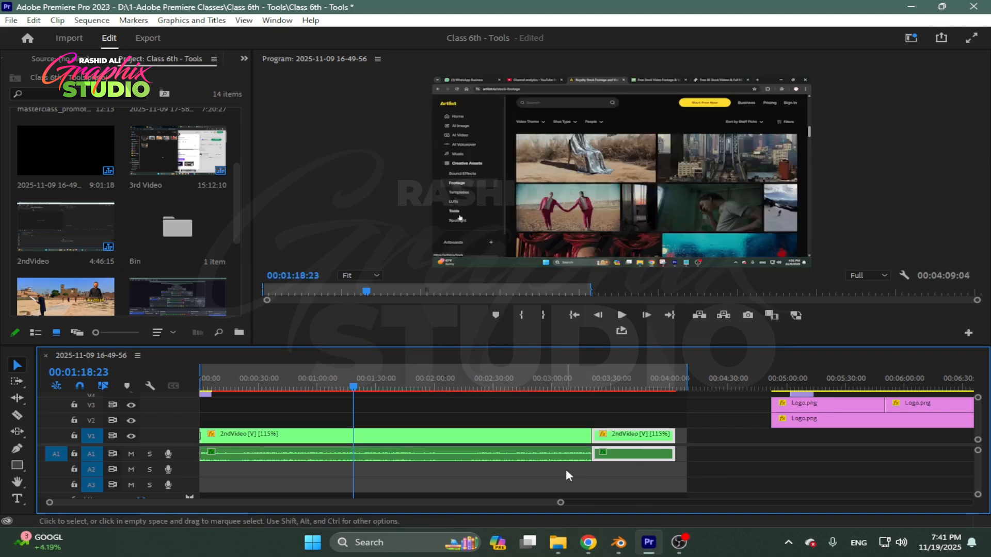
{"action": "key", "text": "ctrl+z"}
{"action": "key", "text": "ctrl+z"}
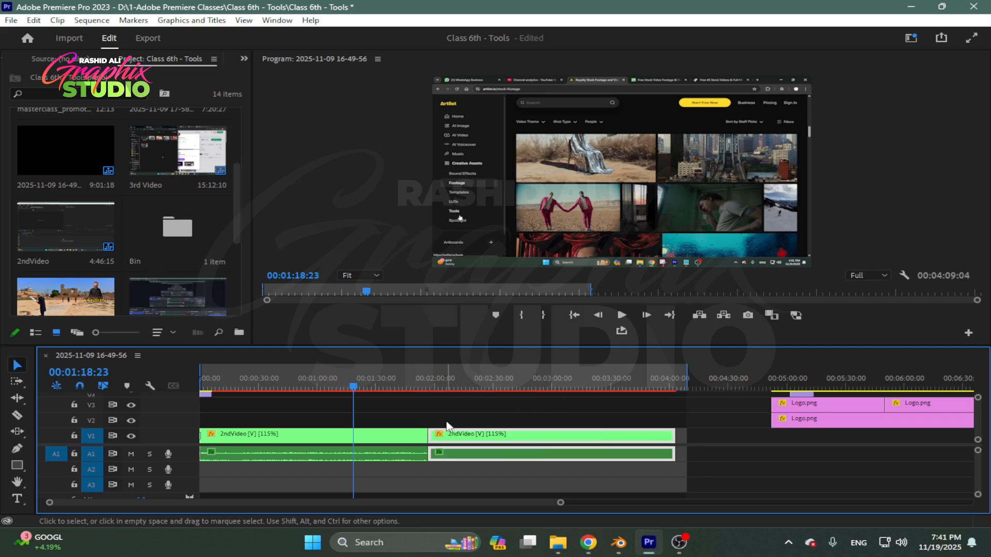
Step: Try the Ripple Edit Tool on the first 2ndVideo piece, extending its end to about 00:03:01, and undo it
{"action": "left_click", "coordinate": [17, 398]}
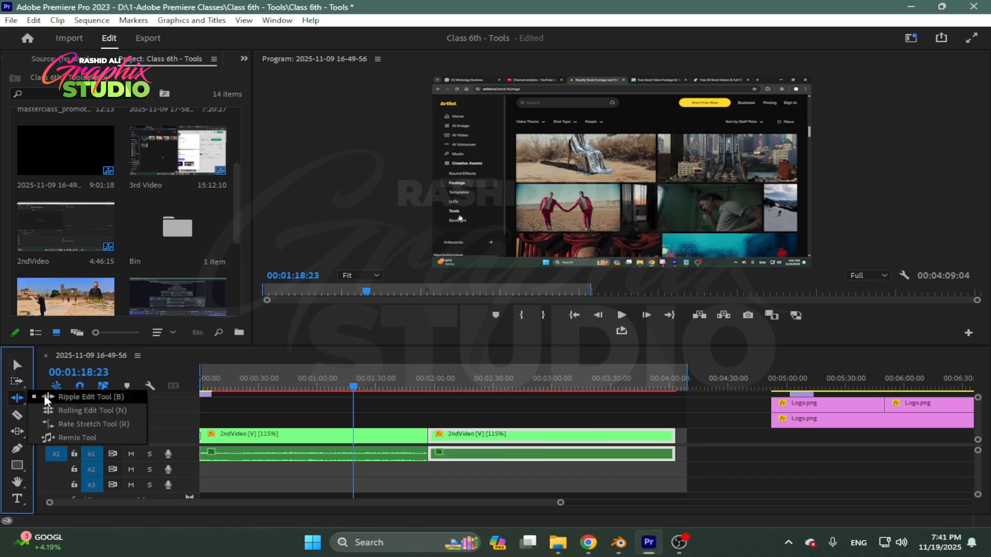
{"action": "left_click", "coordinate": [47, 397]}
{"action": "left_click", "coordinate": [401, 438]}
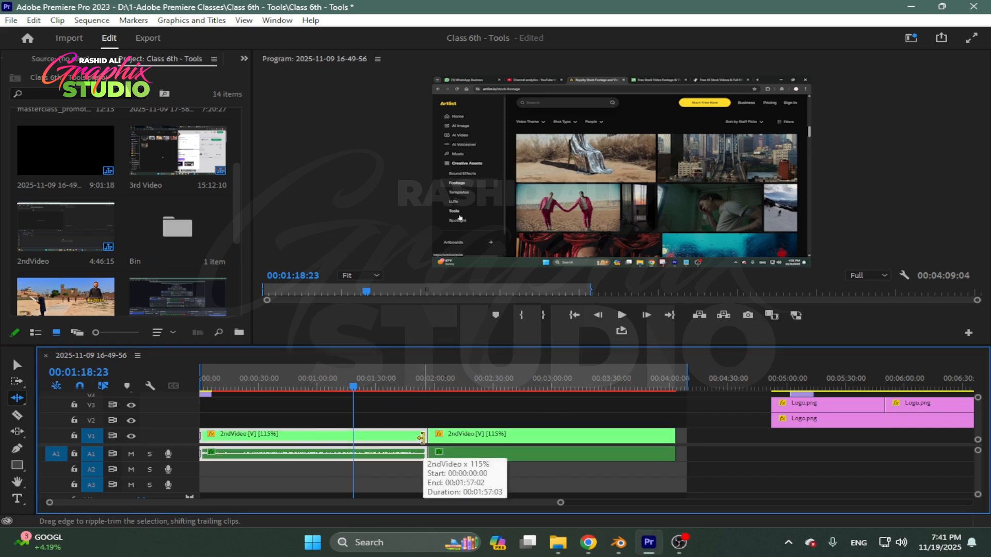
{"action": "left_click_drag", "start_coordinate": [420, 438], "coordinate": [547, 433]}
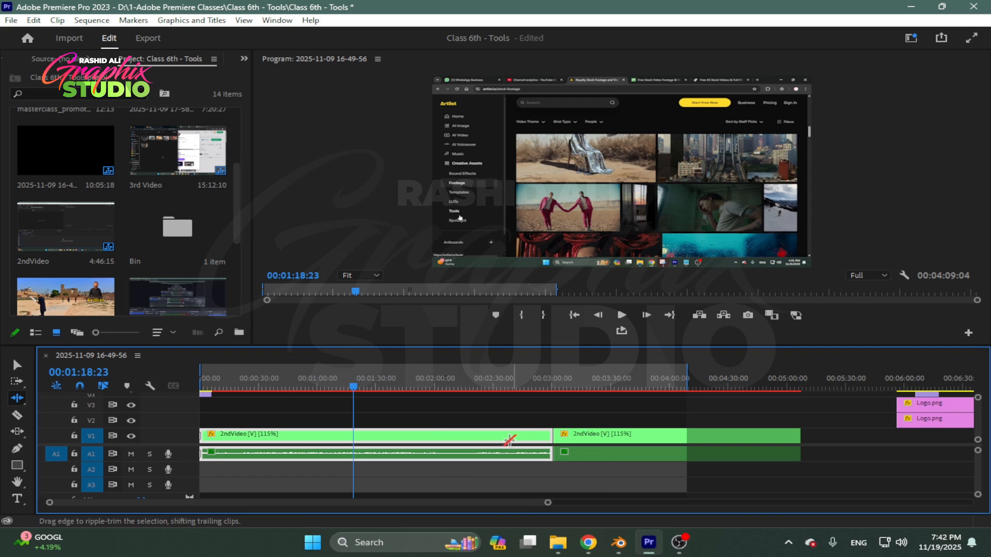
{"action": "key", "text": "ctrl+z"}
Step: Ripple-extend the end of the first 2ndVideo piece to about 00:02:42, and undo the change
{"action": "left_click", "coordinate": [17, 398]}
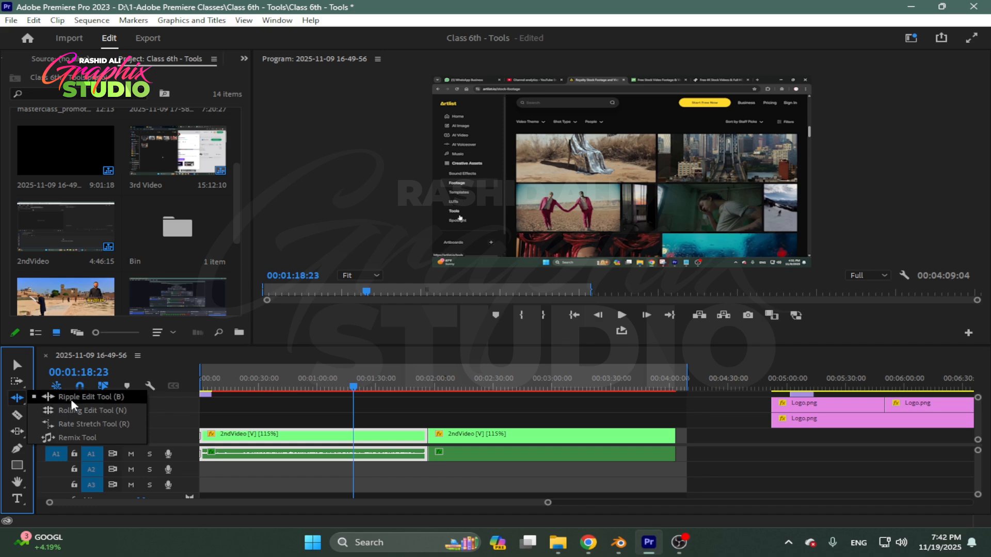
{"action": "left_click", "coordinate": [57, 397]}
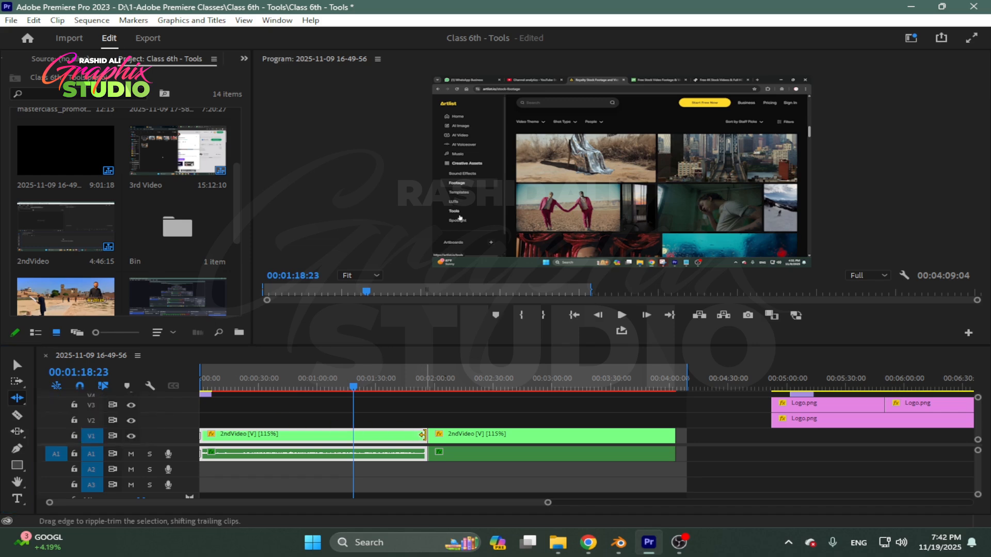
{"action": "left_click_drag", "start_coordinate": [423, 435], "coordinate": [515, 435]}
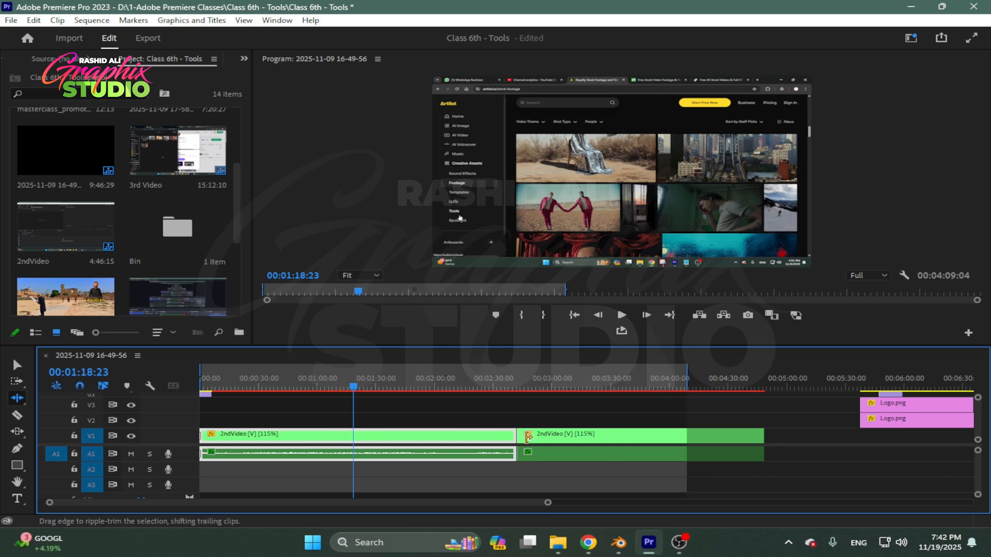
{"action": "key", "text": "ctrl+z"}
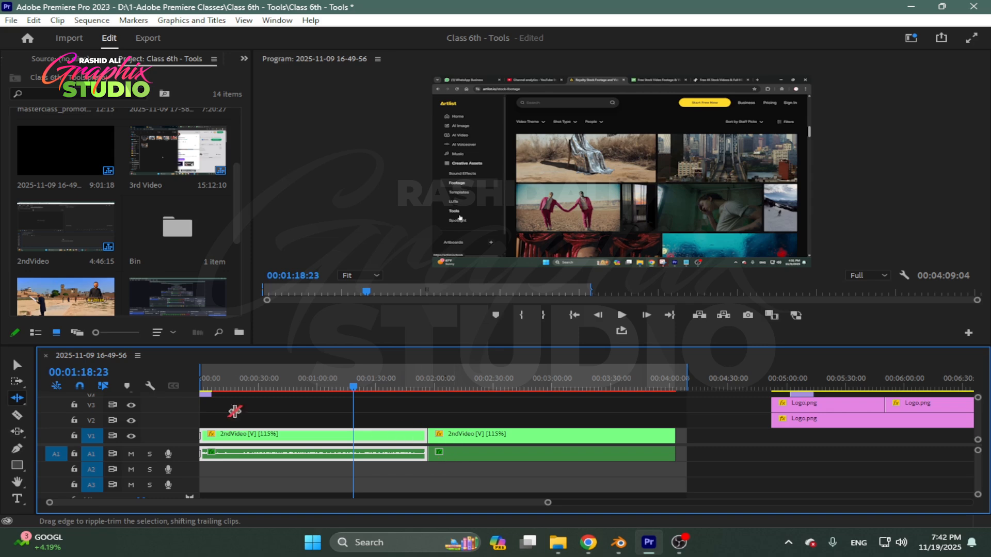
Step: Check the second 2ndVideo piece's duration in its Speed/Duration settings, and close them unchanged
{"action": "left_click", "coordinate": [17, 364]}
{"action": "left_click", "coordinate": [480, 437]}
{"action": "right_click", "coordinate": [480, 437]}
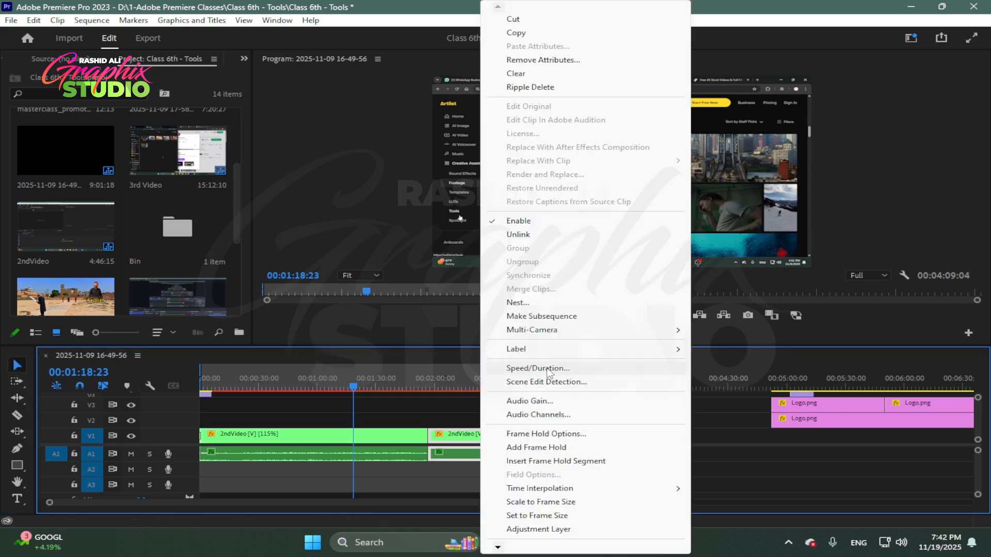
{"action": "left_click", "coordinate": [546, 365]}
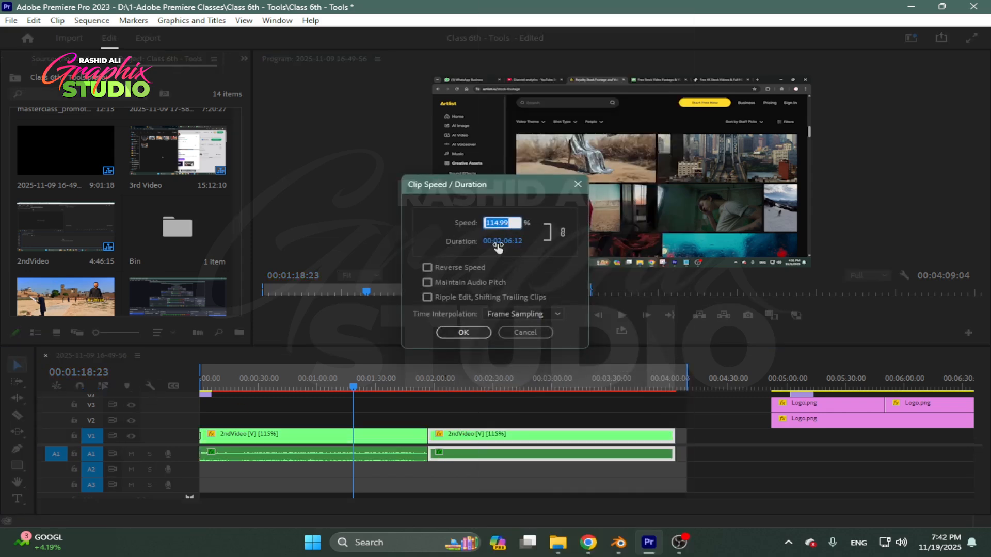
{"action": "left_click", "coordinate": [526, 333]}
Step: Ripple-extend the end of the first 2ndVideo piece to about 00:02:53 with the Ripple Edit Tool
{"action": "left_click", "coordinate": [380, 439]}
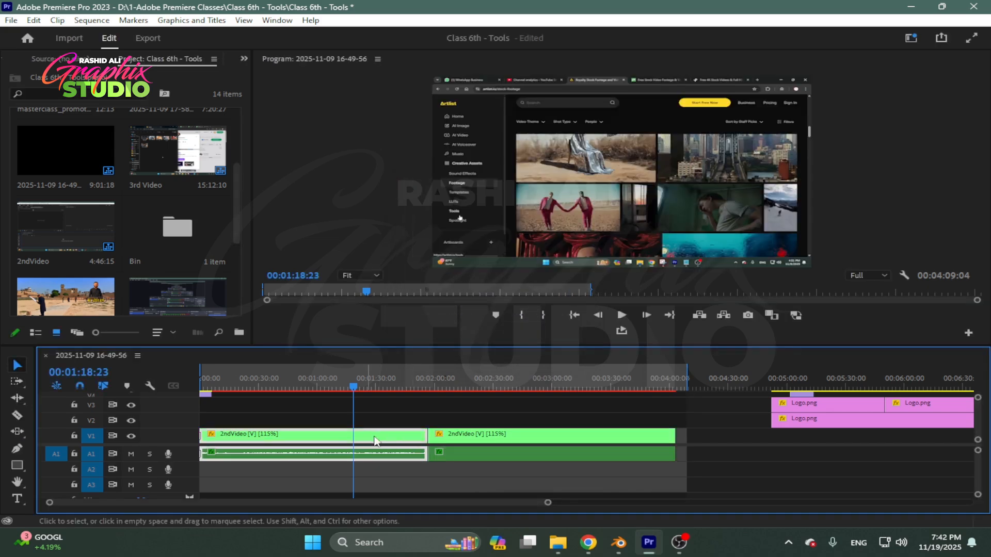
{"action": "left_click", "coordinate": [17, 399]}
{"action": "left_click_drag", "start_coordinate": [427, 437], "coordinate": [537, 438]}
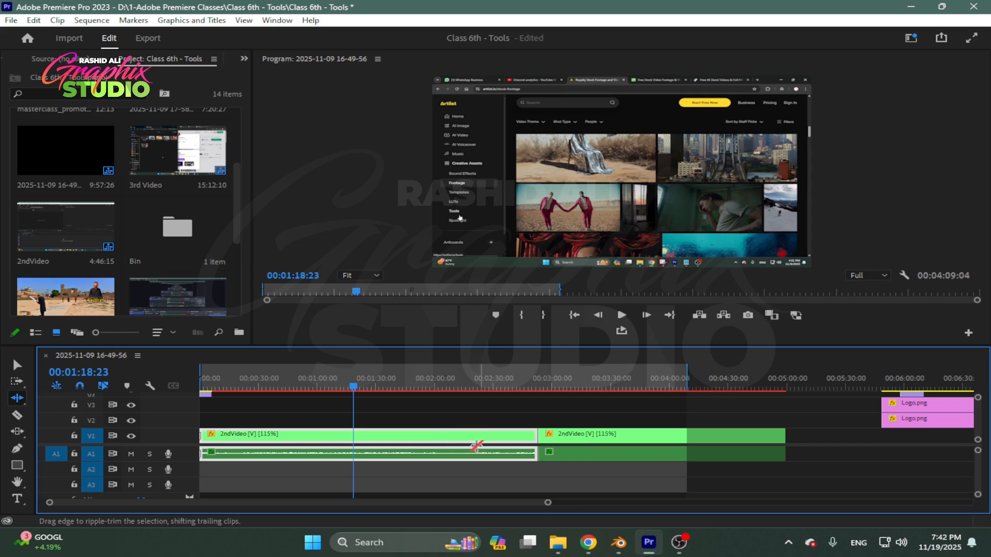
Step: Recheck the second piece's duration in its Speed/Duration settings, cancel the dialog and undo the last ripple extension
{"action": "left_click", "coordinate": [17, 365]}
{"action": "right_click", "coordinate": [607, 436]}
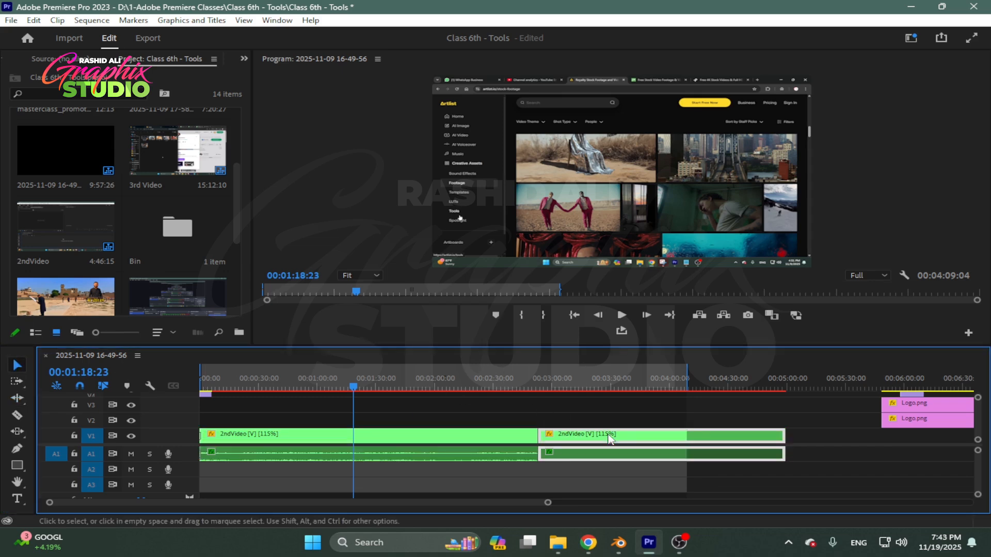
{"action": "left_click", "coordinate": [660, 369]}
{"action": "left_click", "coordinate": [510, 243]}
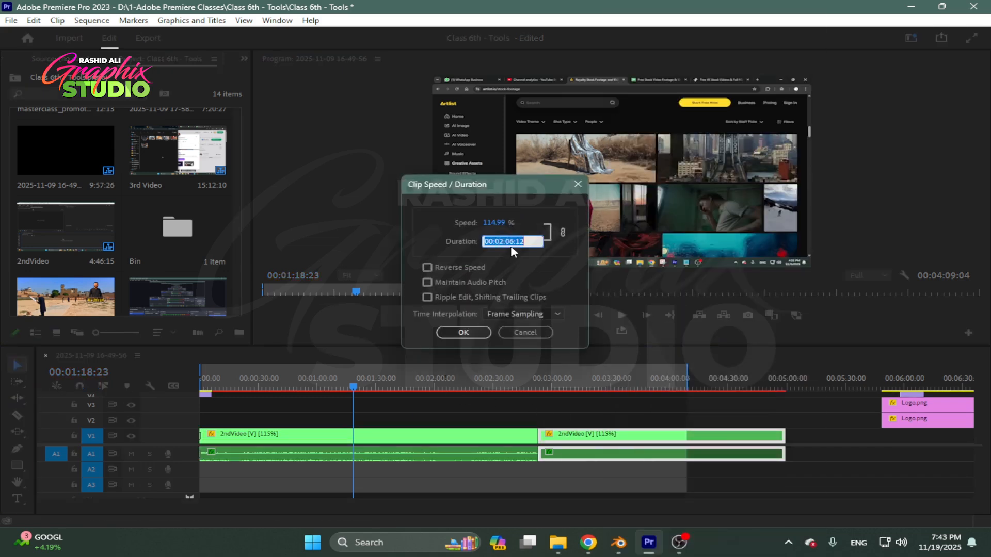
{"action": "left_click", "coordinate": [524, 333]}
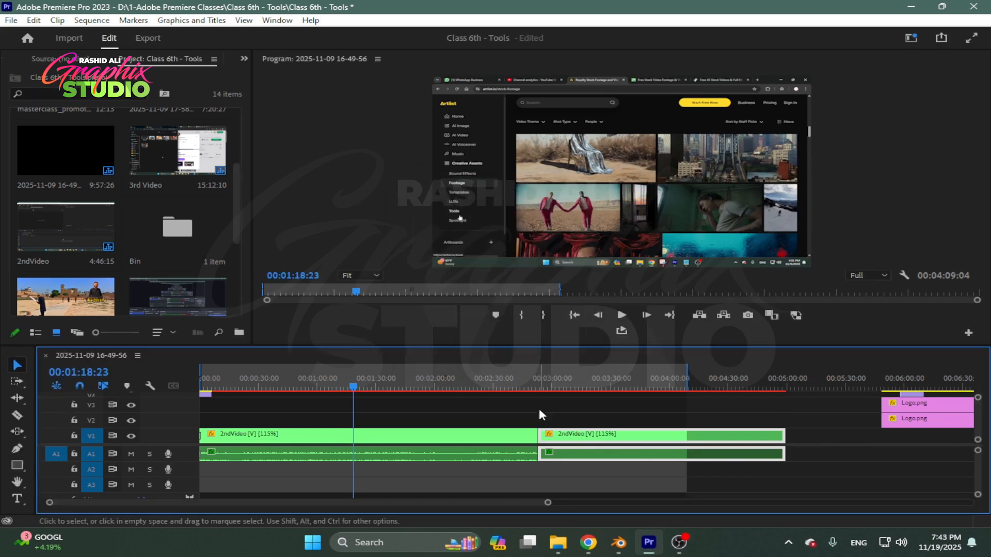
{"action": "key", "text": "ctrl+z"}
Step: Roll the cut between the two pieces to 00:02:46:21 with the Rolling Edit Tool, back to about 00:00:38, and out to about 00:03:12
{"action": "left_click", "coordinate": [19, 401]}
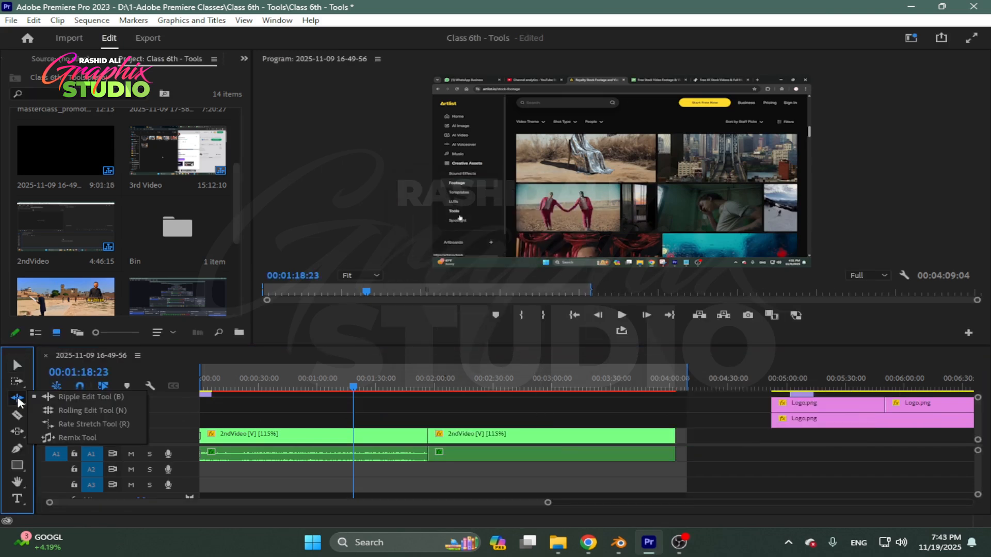
{"action": "left_click", "coordinate": [58, 415]}
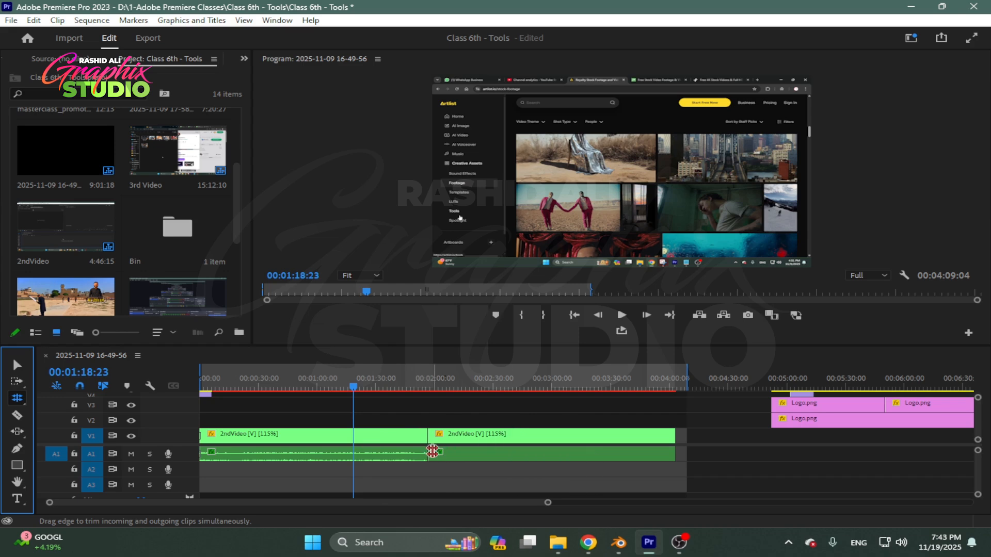
{"action": "left_click", "coordinate": [425, 435]}
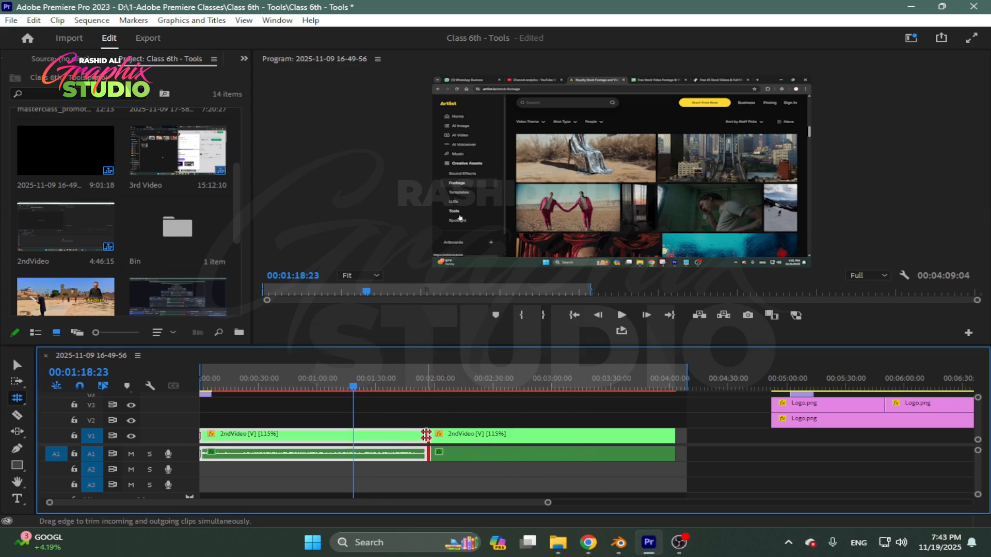
{"action": "left_click_drag", "start_coordinate": [425, 435], "coordinate": [525, 435]}
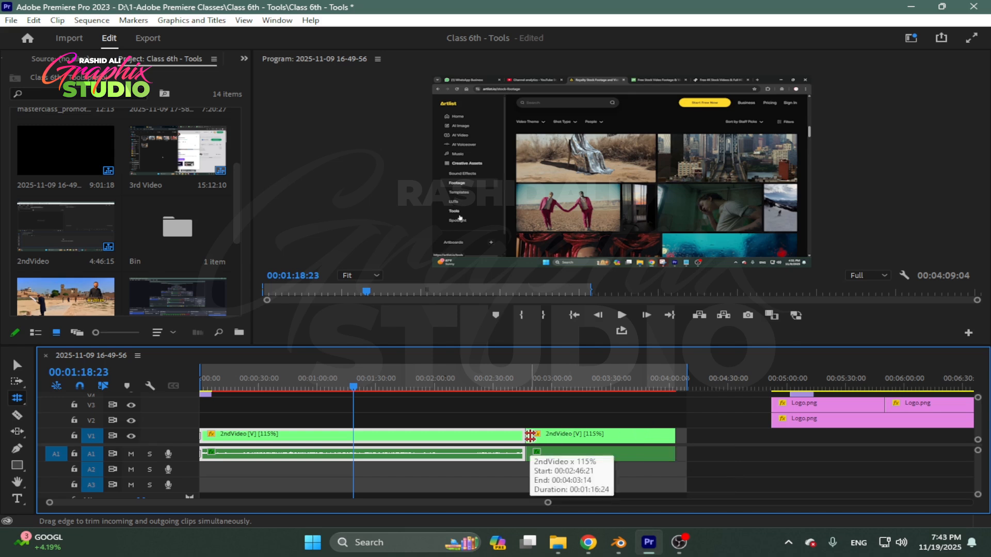
{"action": "left_click_drag", "start_coordinate": [530, 436], "coordinate": [274, 437]}
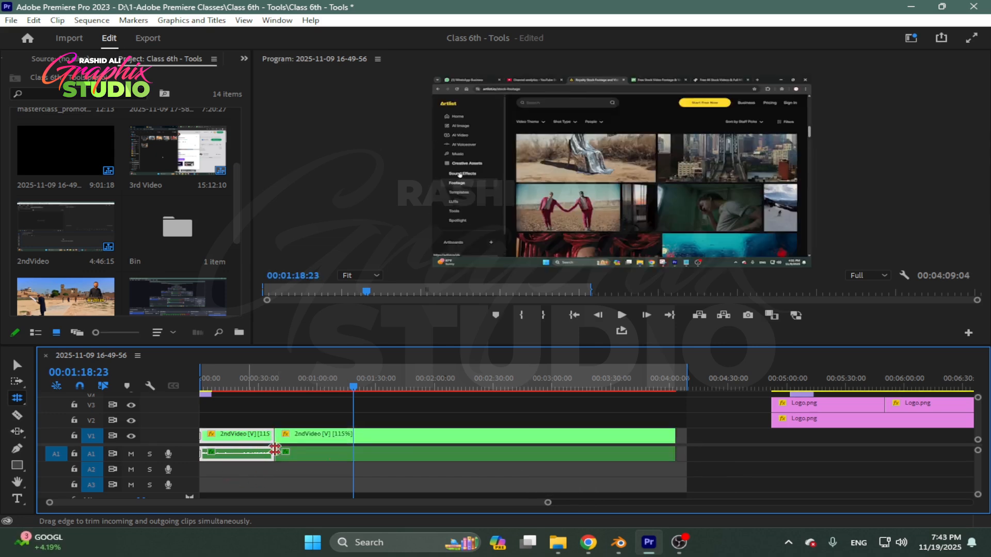
{"action": "left_click_drag", "start_coordinate": [281, 441], "coordinate": [574, 437]}
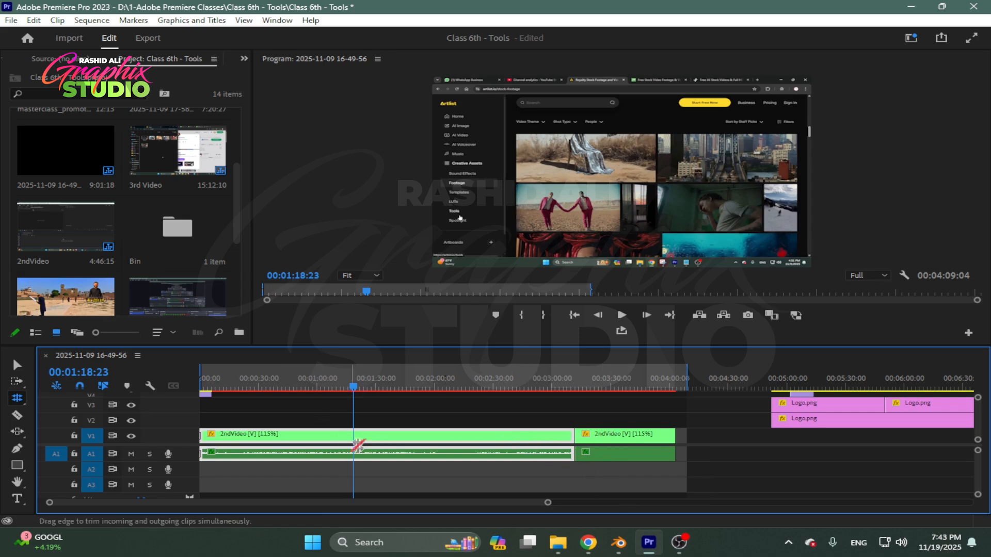
Step: Deselect the clips and scrub the playhead through the extended first piece, ending at 00:02:50:17
{"action": "left_click", "coordinate": [388, 413]}
{"action": "left_click_drag", "start_coordinate": [365, 391], "coordinate": [511, 388]}
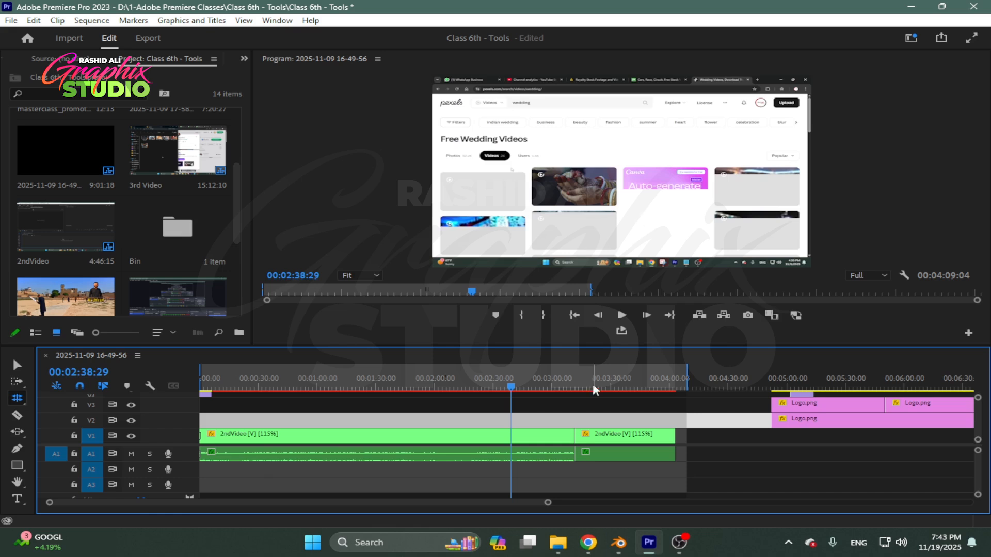
{"action": "left_click_drag", "start_coordinate": [592, 390], "coordinate": [534, 386]}
Step: Return to the Selection tool, undo the three rolling edits, and select the second 2ndVideo piece
{"action": "left_click", "coordinate": [17, 397]}
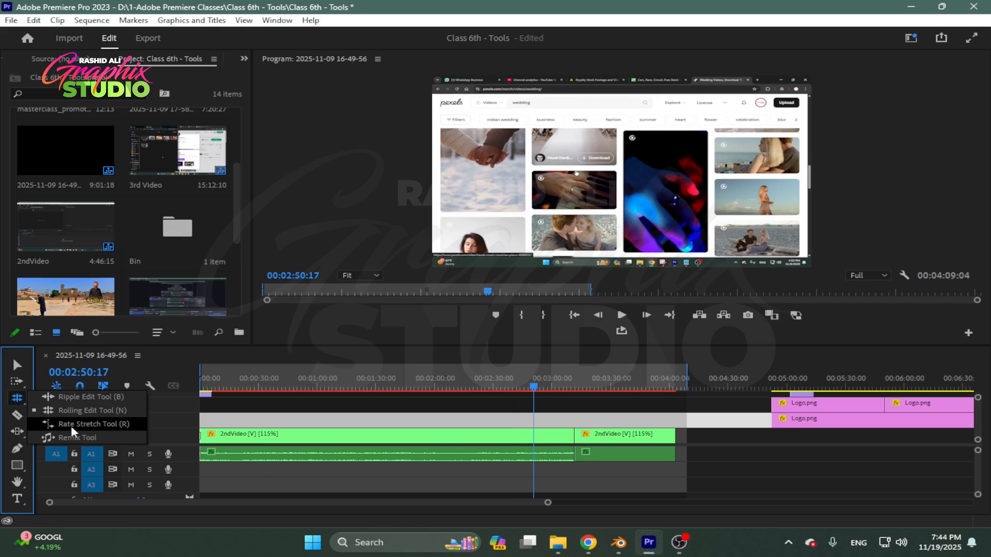
{"action": "left_click", "coordinate": [23, 367]}
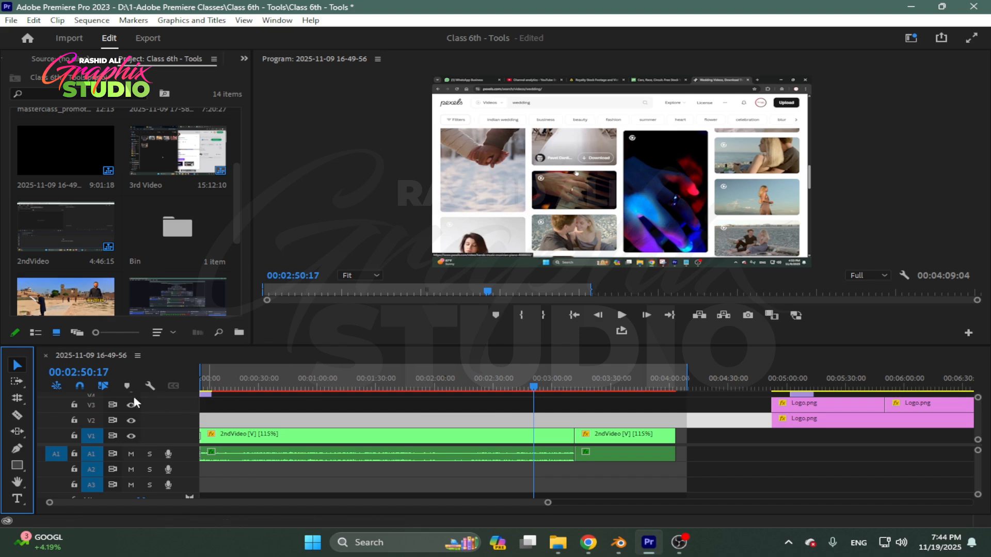
{"action": "key", "text": "ctrl+z"}
{"action": "key", "text": "ctrl+z"}
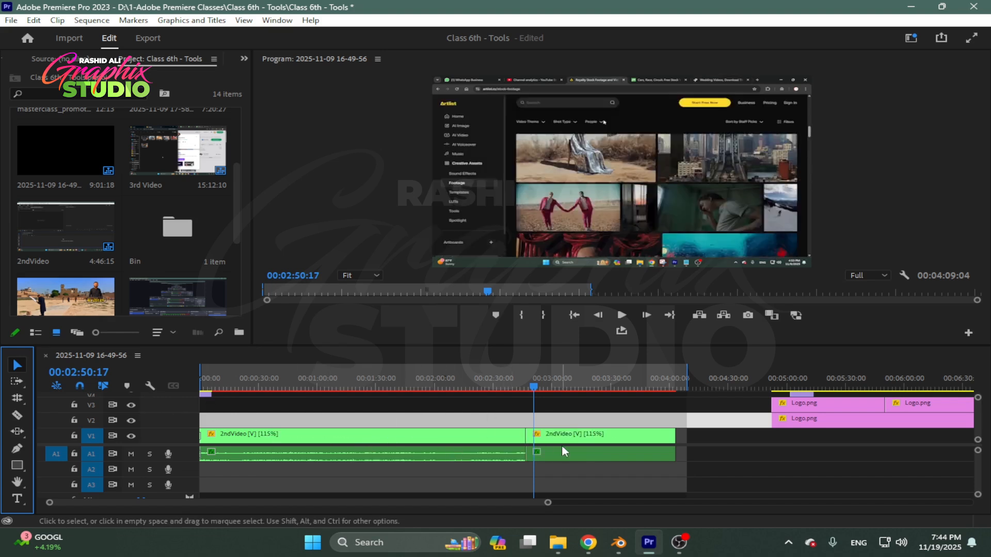
{"action": "key", "text": "ctrl+z"}
{"action": "left_click", "coordinate": [536, 442]}
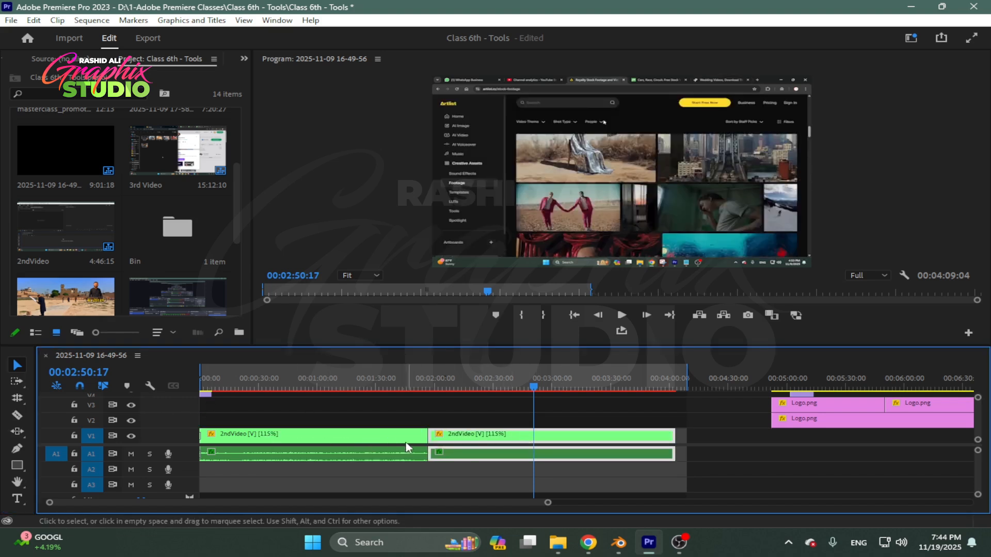
Step: Delete the second 2ndVideo piece, extend the first piece's end to 00:04:09:04, and set the playhead to 00:00:48:26
{"action": "key", "text": "Delete"}
{"action": "left_click_drag", "start_coordinate": [429, 436], "coordinate": [686, 436]}
{"action": "left_click", "coordinate": [304, 390]}
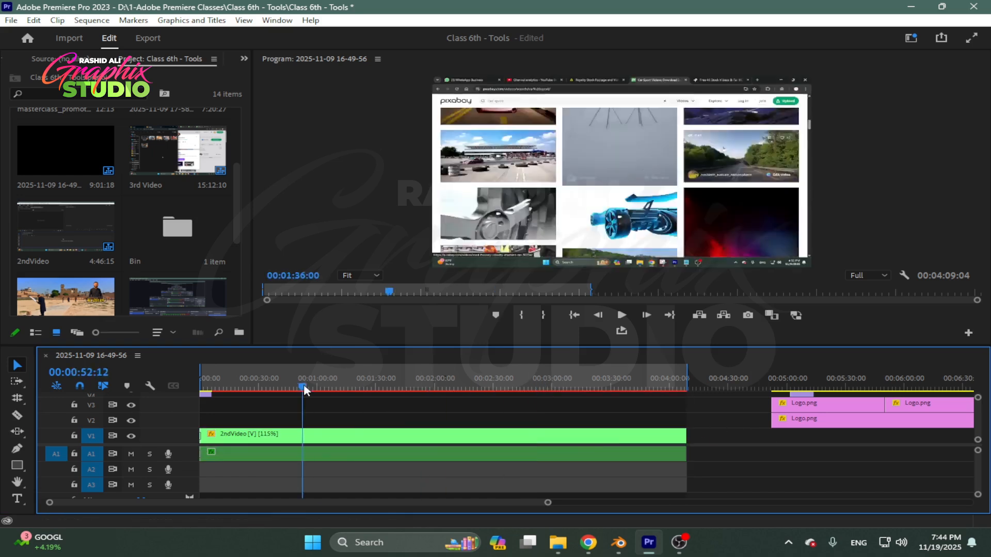
{"action": "left_click", "coordinate": [342, 448]}
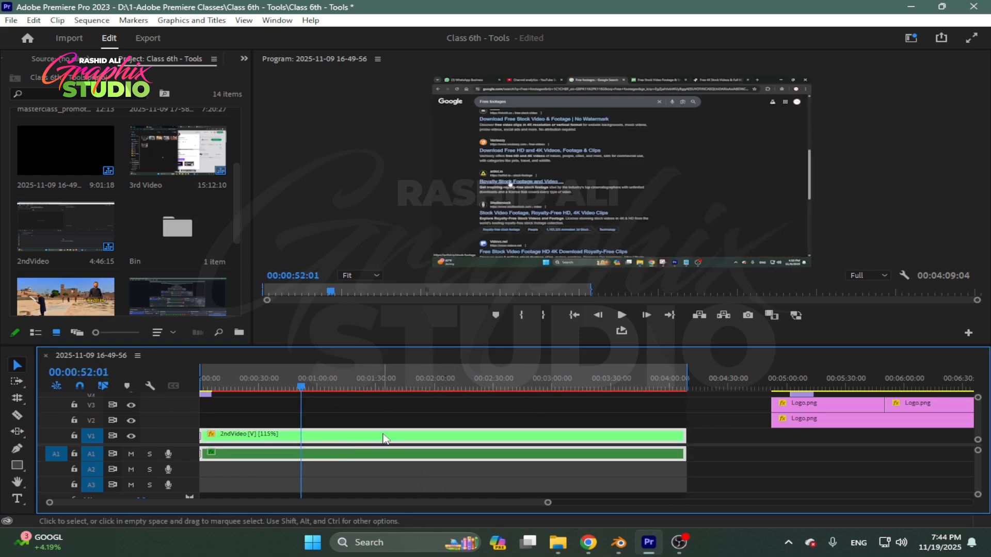
{"action": "left_click_drag", "start_coordinate": [322, 388], "coordinate": [285, 388]}
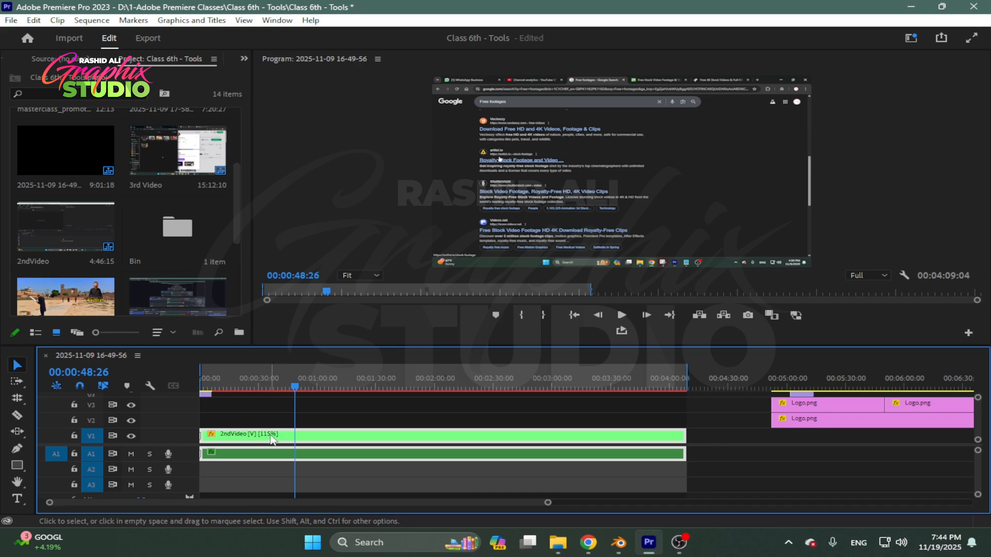
Step: Set the 2ndVideo clip's speed to 125% and play back a short part of it
{"action": "right_click", "coordinate": [292, 441]}
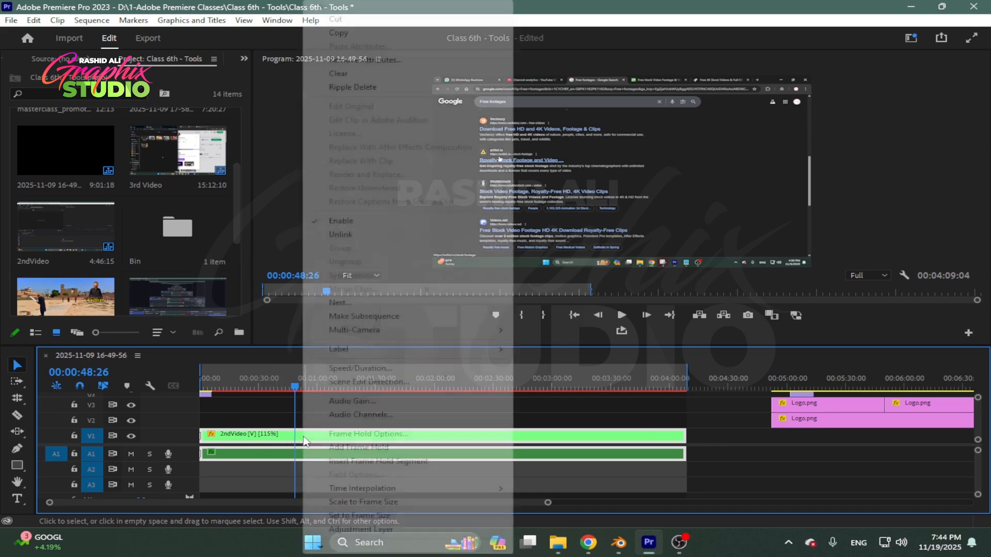
{"action": "left_click", "coordinate": [359, 369]}
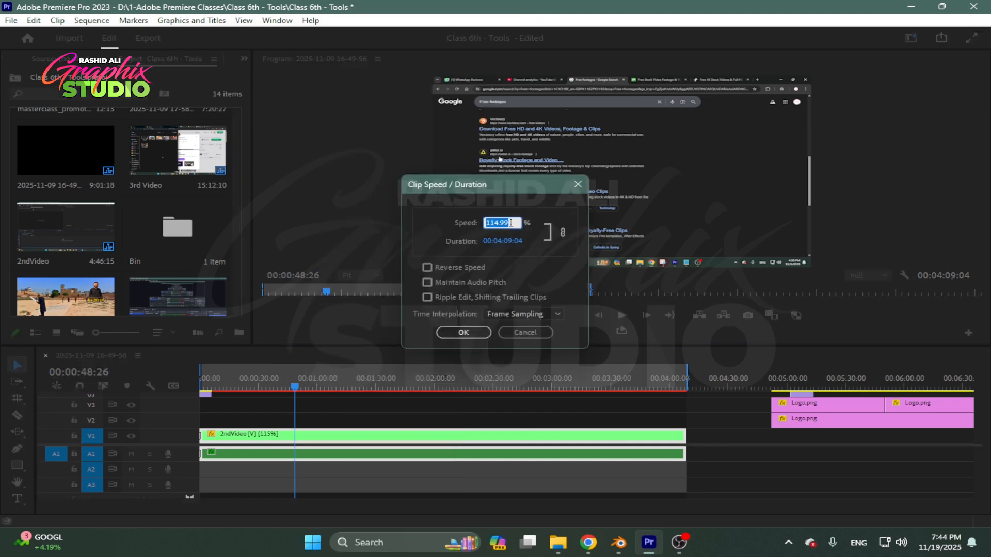
{"action": "type", "text": "10"}
{"action": "left_click", "coordinate": [467, 331]}
{"action": "right_click", "coordinate": [382, 439]}
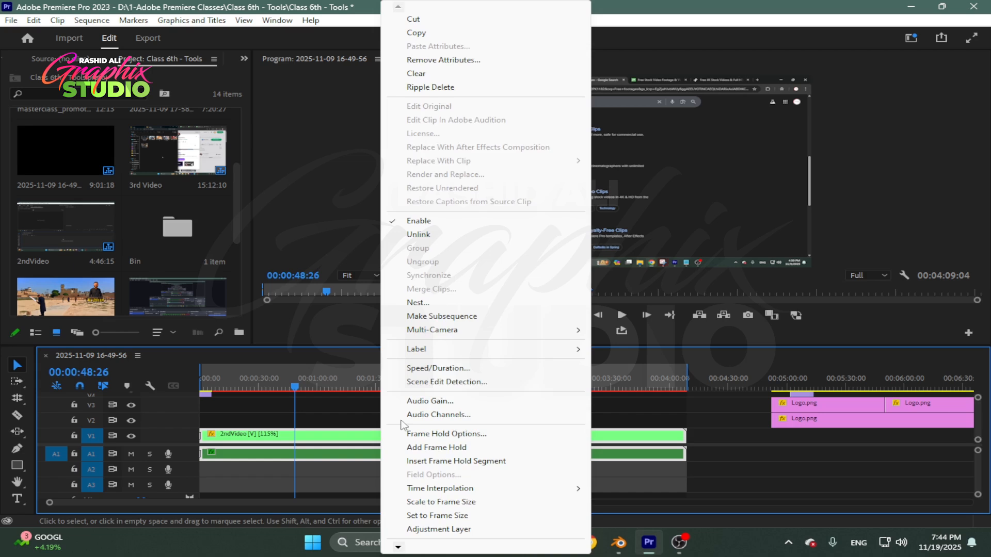
{"action": "left_click", "coordinate": [454, 367]}
{"action": "type", "text": "125"}
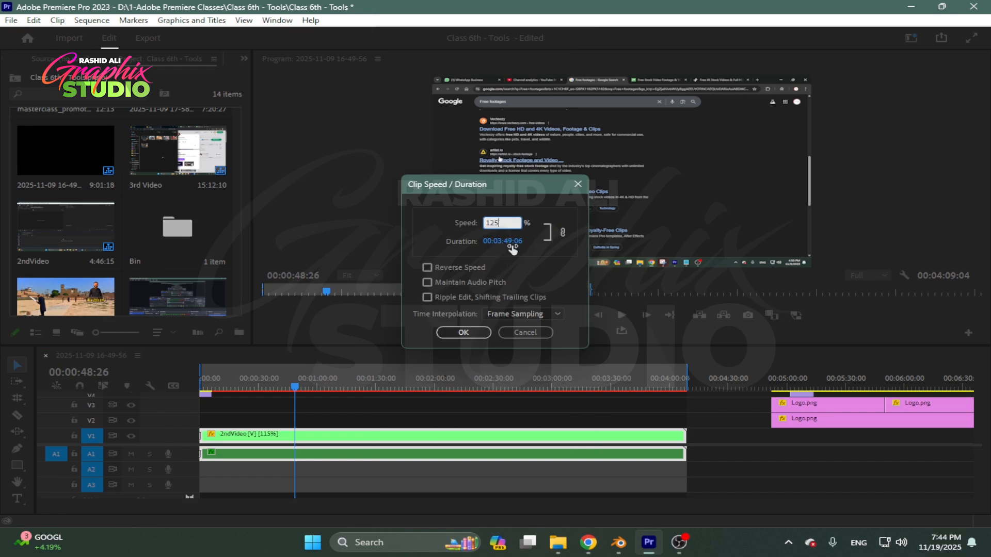
{"action": "left_click", "coordinate": [463, 332]}
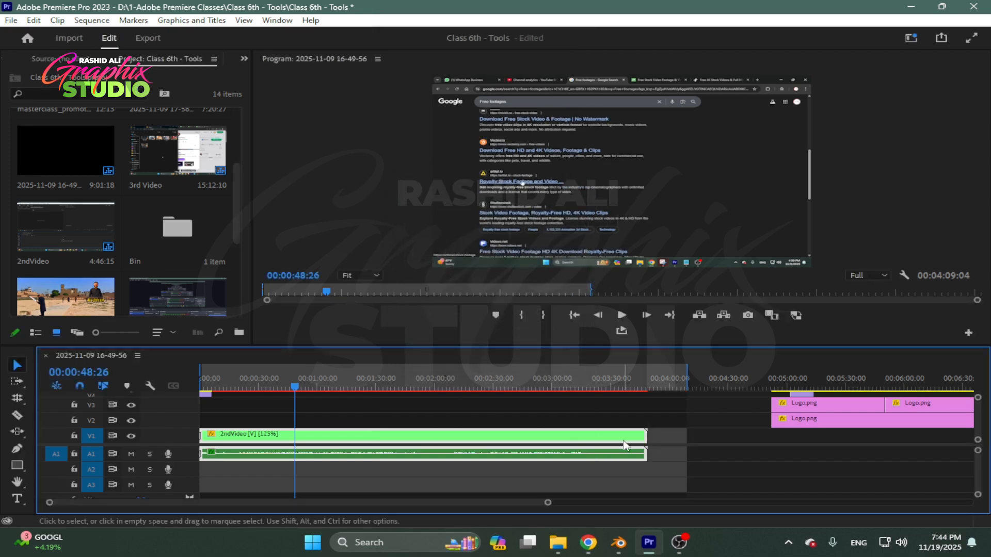
{"action": "key", "text": "space"}
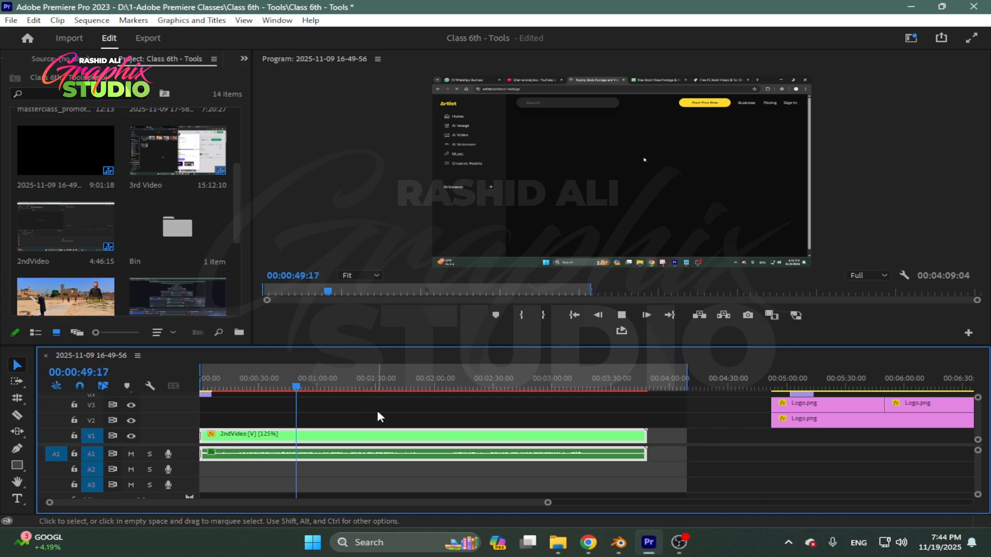
{"action": "key", "text": "space"}
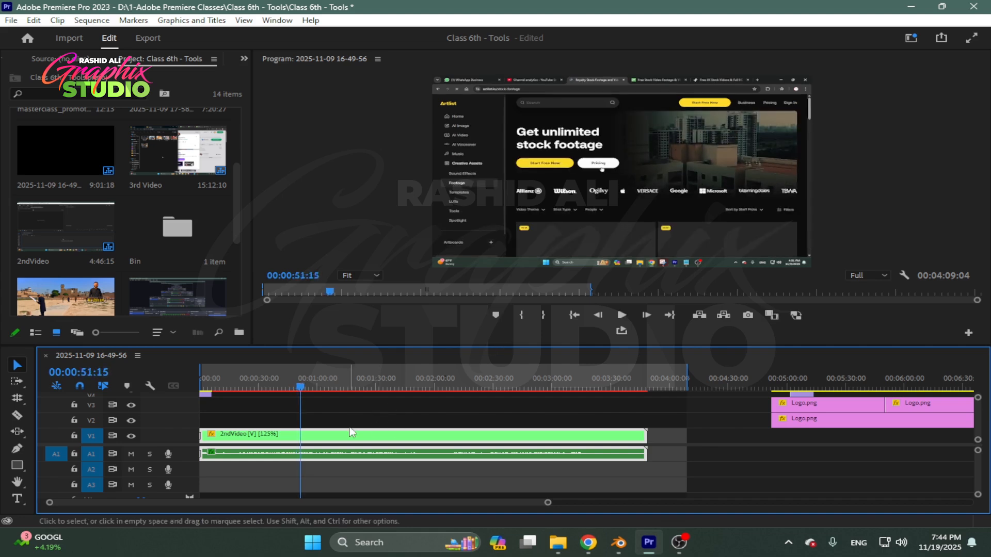
Step: Try a speed of 250% on the 2ndVideo clip with a short playback, and undo both speed changes
{"action": "right_click", "coordinate": [344, 435]}
{"action": "left_click", "coordinate": [400, 368]}
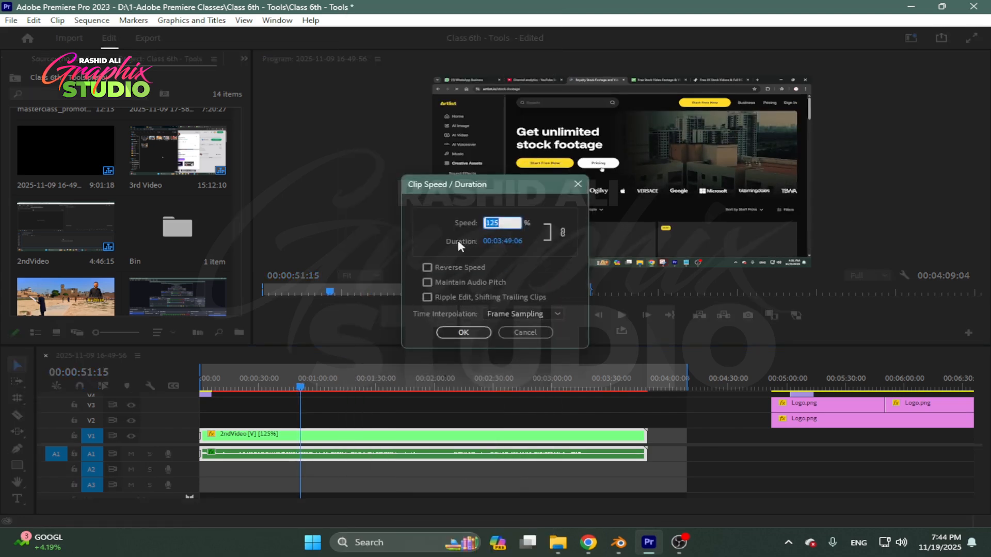
{"action": "type", "text": "250"}
{"action": "left_click", "coordinate": [467, 331]}
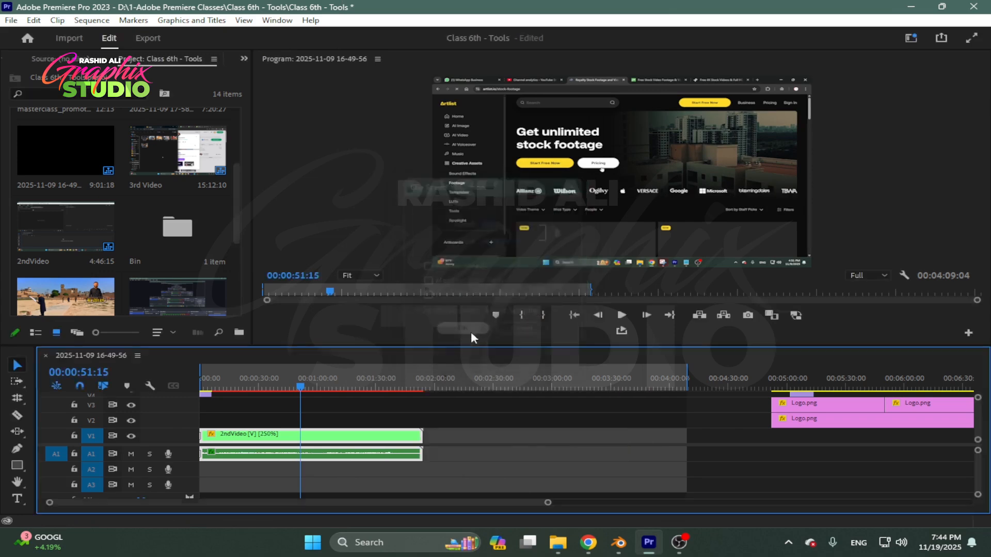
{"action": "left_click_drag", "start_coordinate": [295, 386], "coordinate": [264, 384]}
{"action": "key", "text": "space"}
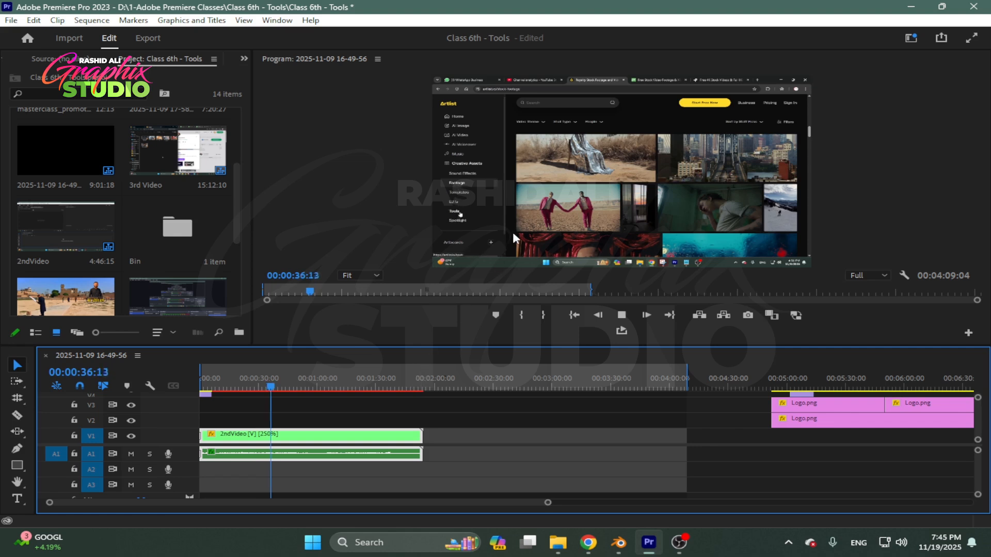
{"action": "key", "text": "ctrl+z"}
{"action": "key", "text": "ctrl+z"}
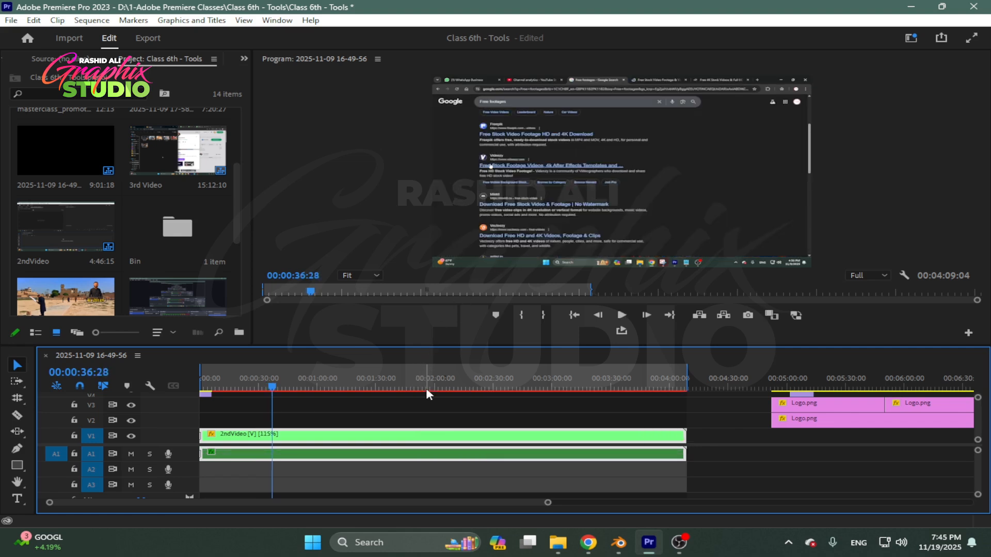
{"action": "left_click", "coordinate": [17, 398]}
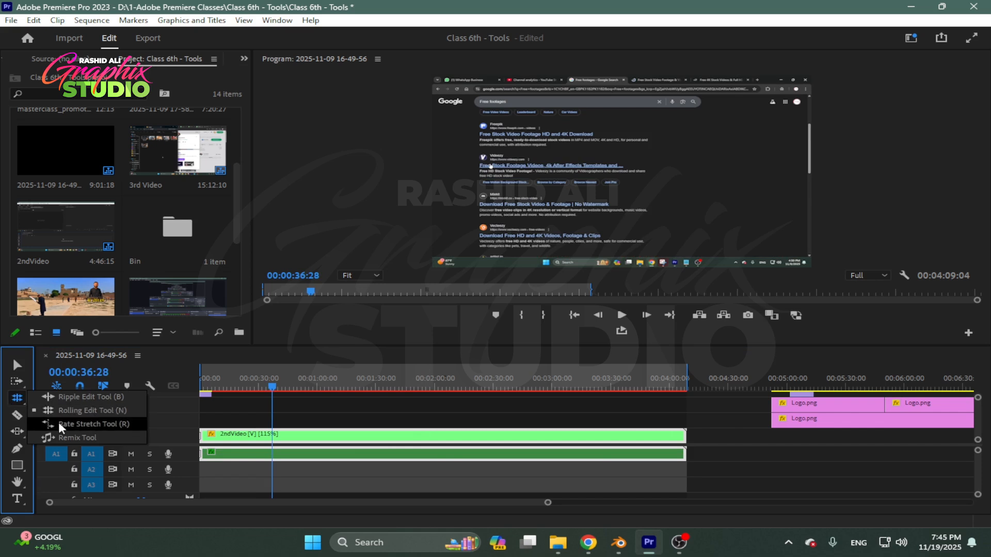
{"action": "key", "text": "v"}
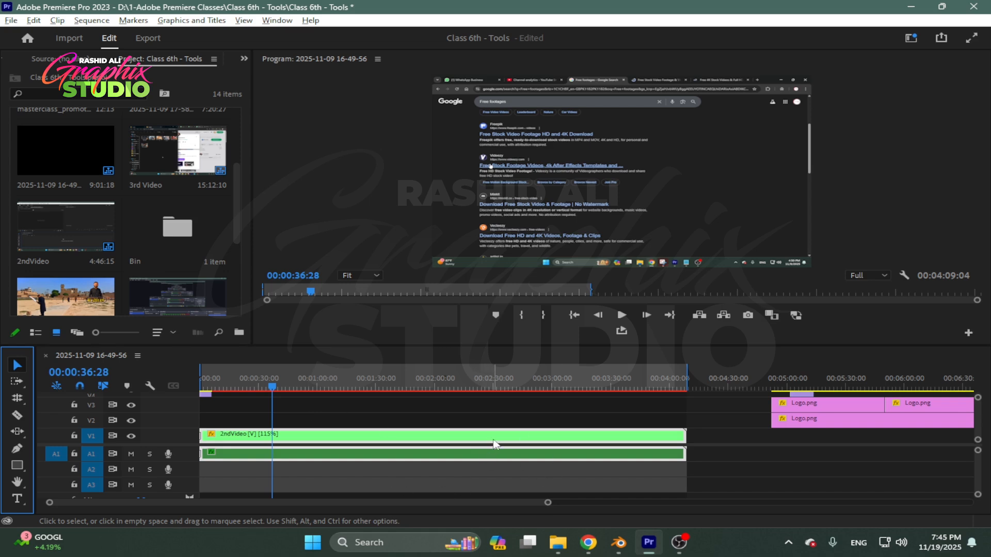
{"action": "scroll", "coordinate": [584, 425], "scroll_direction": "down", "scroll_amount": 4}
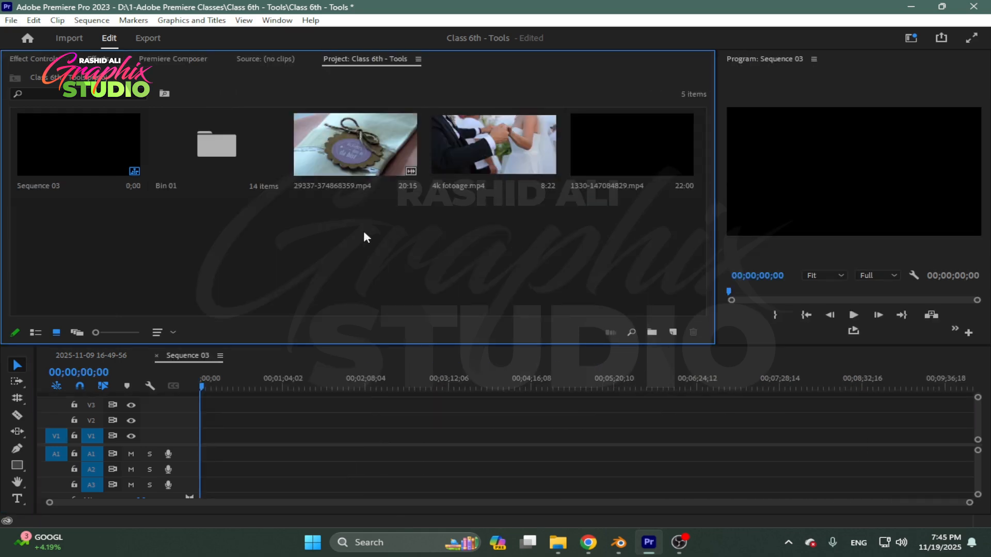
Step: Place the three mp4 clips on V1 at the start of Sequence 03, changing the sequence settings to match the clips
{"action": "left_click_drag", "start_coordinate": [364, 237], "coordinate": [658, 173]}
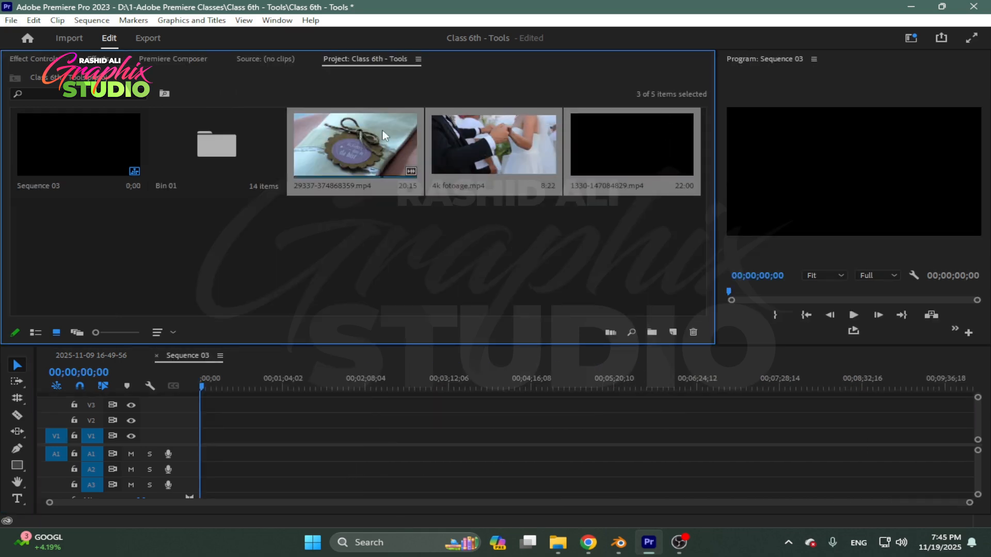
{"action": "left_click_drag", "start_coordinate": [385, 136], "coordinate": [248, 441]}
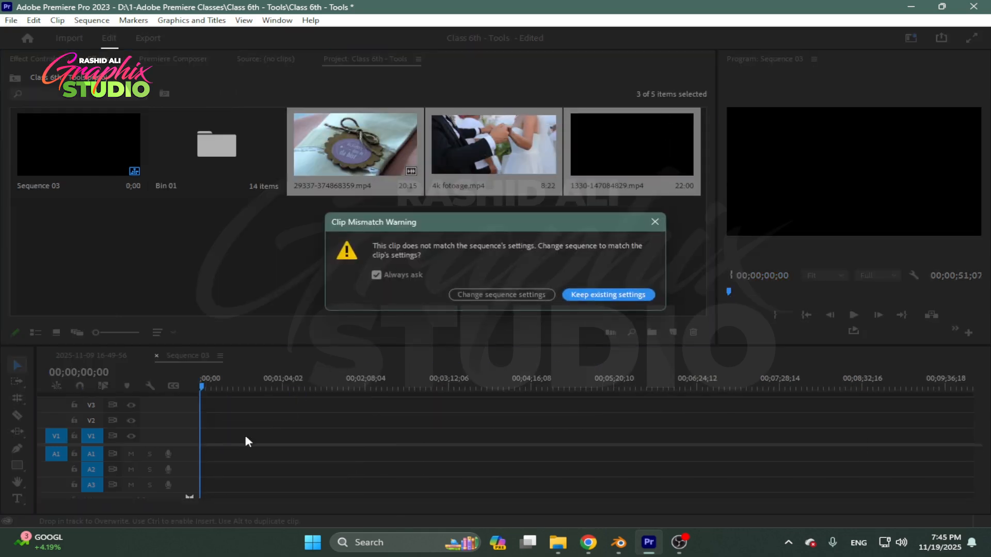
{"action": "left_click", "coordinate": [501, 294]}
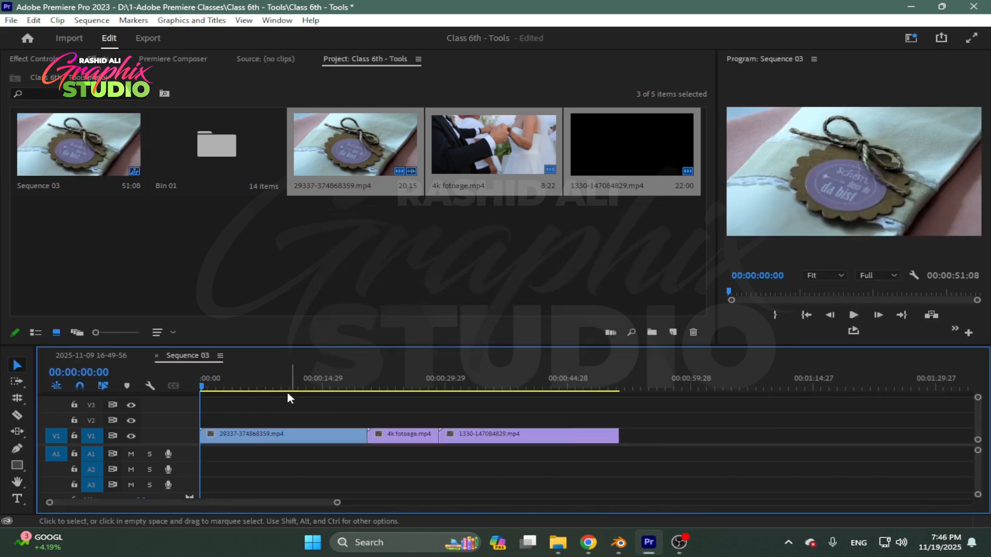
Step: Play the start of Sequence 03 and widen the Program Monitor for a larger preview
{"action": "key", "text": "space"}
{"action": "key", "text": "space"}
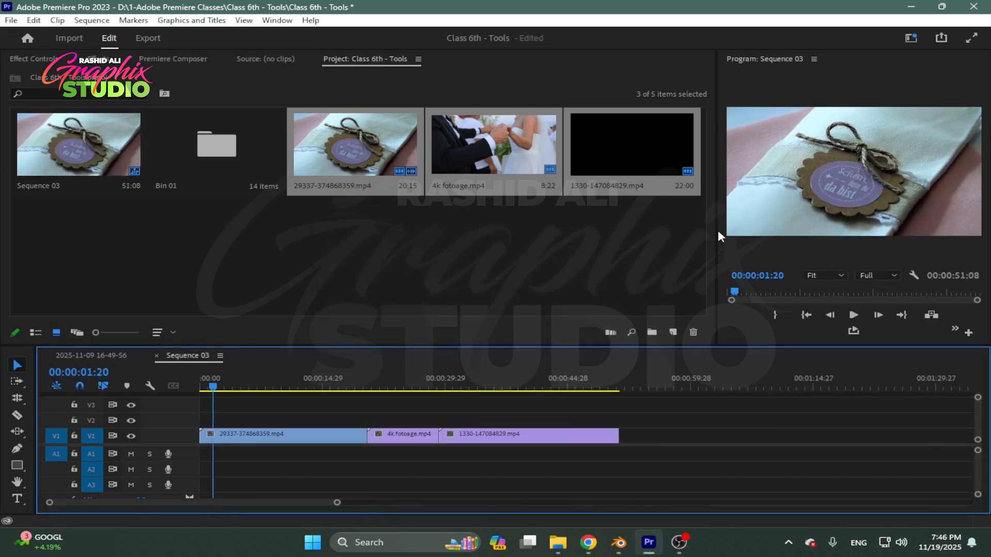
{"action": "left_click_drag", "start_coordinate": [715, 233], "coordinate": [365, 245]}
{"action": "key", "text": "space"}
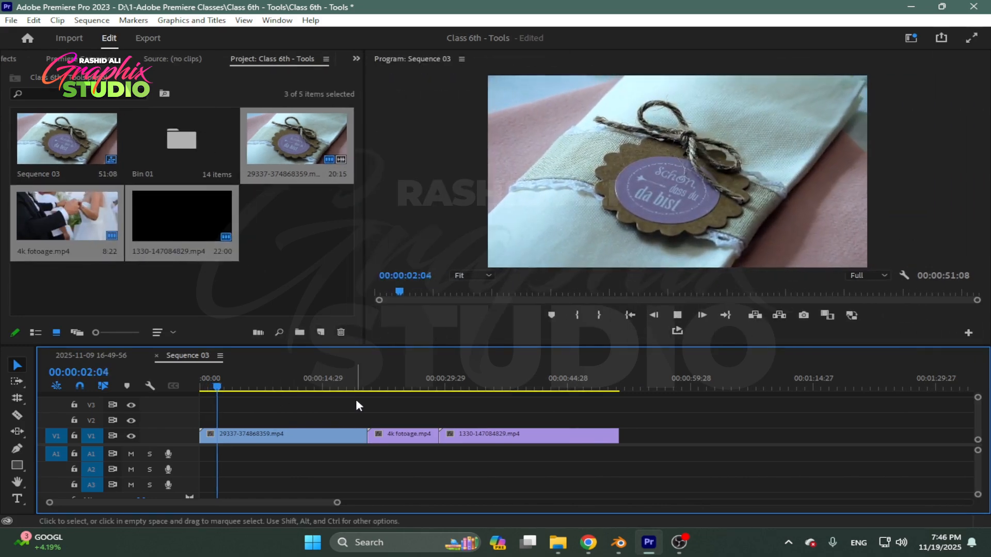
Step: Cut the 29337-374868359.mp4 clip at 00:00:17:17 with the Razor Tool and delete its trailing piece
{"action": "left_click_drag", "start_coordinate": [222, 387], "coordinate": [345, 383]}
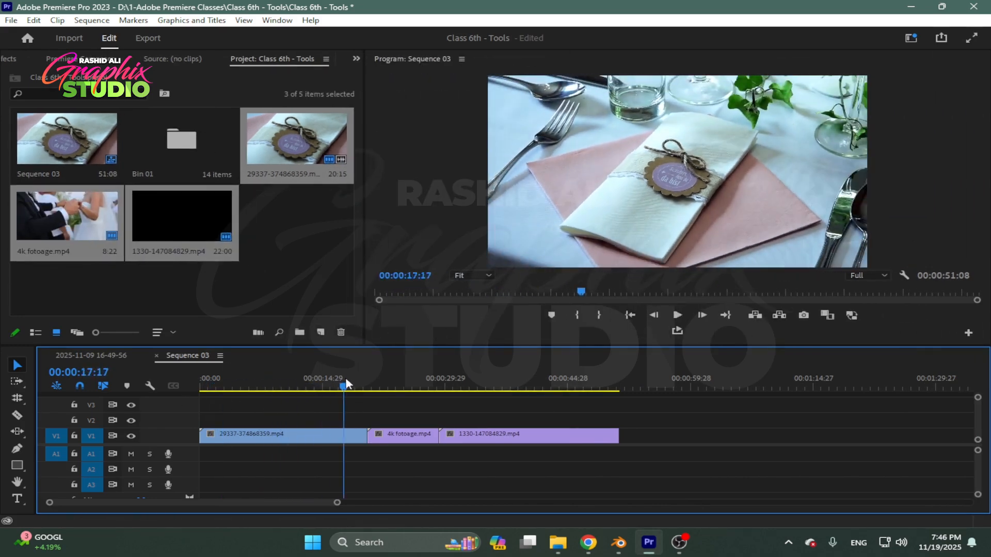
{"action": "left_click", "coordinate": [19, 415]}
{"action": "left_click", "coordinate": [344, 436]}
{"action": "key", "text": "v"}
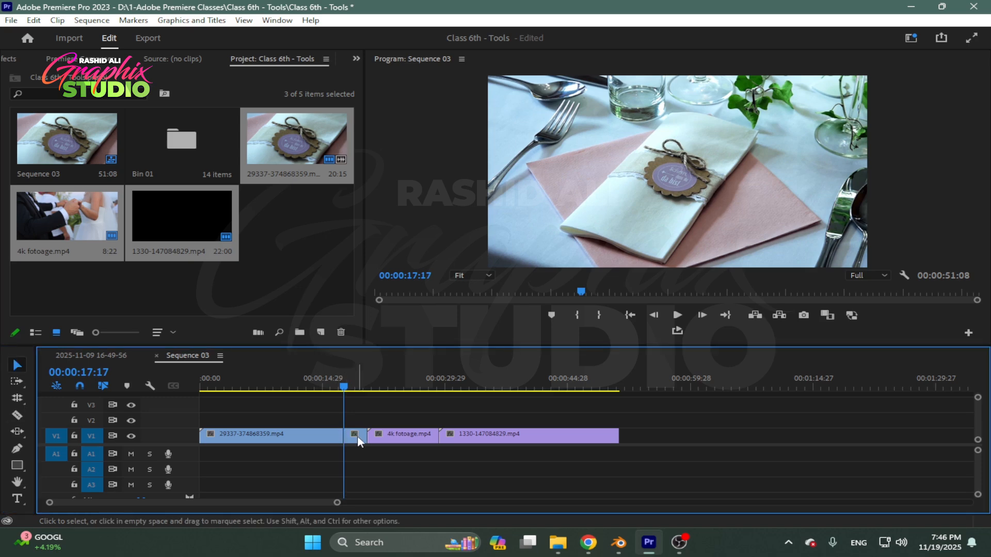
{"action": "left_click", "coordinate": [358, 437]}
{"action": "key", "text": "Delete"}
Step: Fit the 4k fotoage.mp4 clip to the sequence with Set to Frame Size
{"action": "left_click_drag", "start_coordinate": [382, 388], "coordinate": [414, 387]}
{"action": "right_click", "coordinate": [408, 436]}
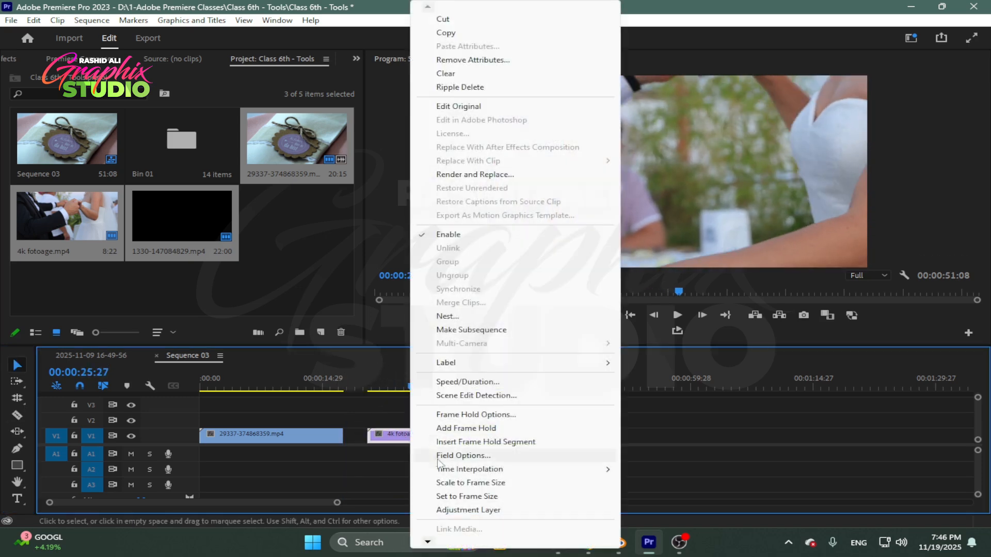
{"action": "left_click", "coordinate": [489, 496]}
Step: Split the 4k fotoage.mp4 clip into three pieces with the Razor Tool, cutting near its start and near its end
{"action": "mouse_move", "coordinate": [381, 387]}
{"action": "left_mouse_down"}
{"action": "mouse_move", "coordinate": [398, 387]}
{"action": "mouse_move", "coordinate": [382, 387]}
{"action": "left_mouse_up"}
{"action": "scroll", "coordinate": [383, 422], "scroll_direction": "up", "scroll_amount": 3}
{"action": "left_click", "coordinate": [17, 416]}
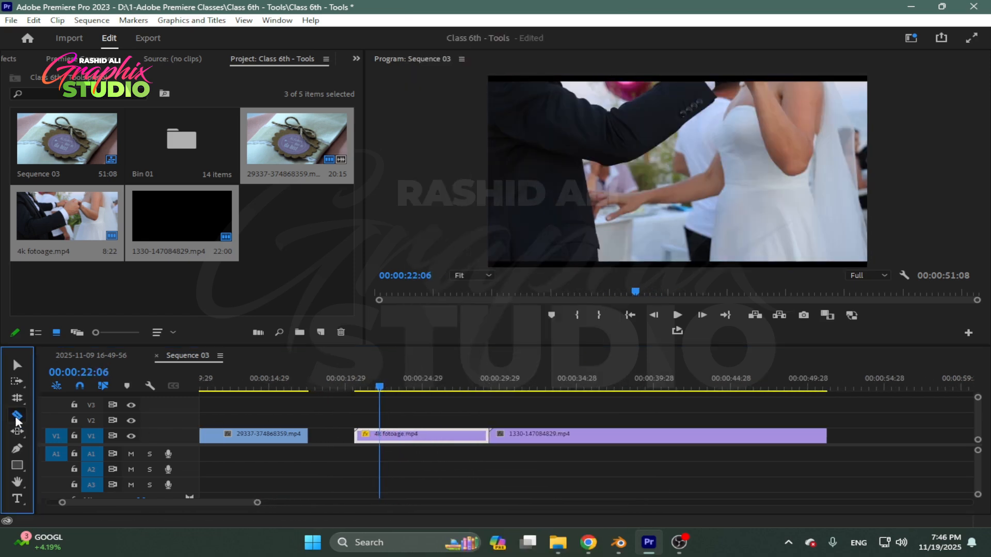
{"action": "left_click", "coordinate": [385, 387]}
{"action": "left_click", "coordinate": [390, 436]}
Step: Scrub ahead to 00:00:45:21 and delete the 1330-147084829.mp4 clip from V1 with the Selection tool
{"action": "left_click_drag", "start_coordinate": [386, 387], "coordinate": [741, 388]}
{"action": "key", "text": "v"}
{"action": "left_click", "coordinate": [702, 438]}
{"action": "key", "text": "Delete"}
Step: Move the three 4k fotoage.mp4 pieces together against the end of the 29337-374868359.mp4 clip, closing the gap
{"action": "left_click_drag", "start_coordinate": [364, 409], "coordinate": [502, 449]}
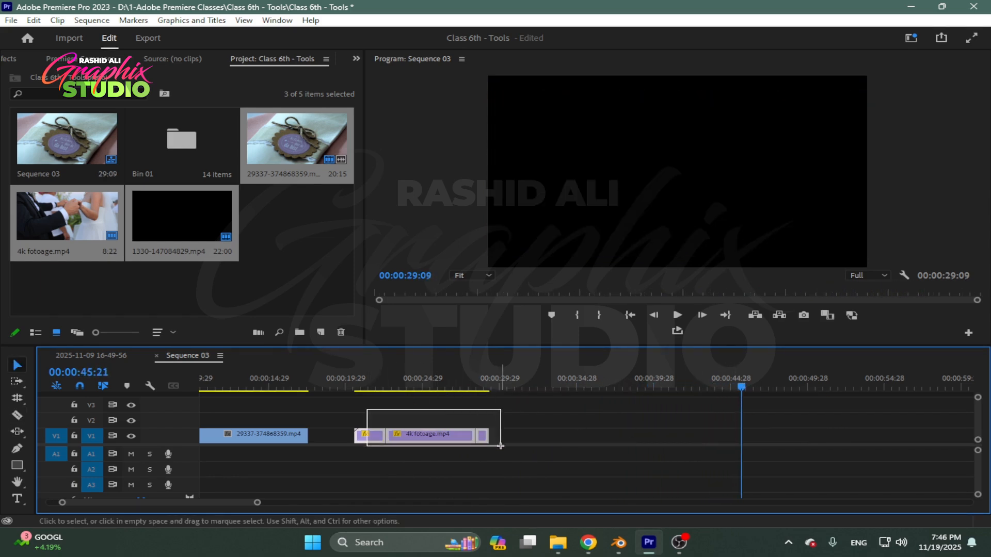
{"action": "left_click_drag", "start_coordinate": [443, 439], "coordinate": [395, 438]}
{"action": "left_click_drag", "start_coordinate": [395, 400], "coordinate": [394, 402]}
{"action": "left_click", "coordinate": [393, 406]}
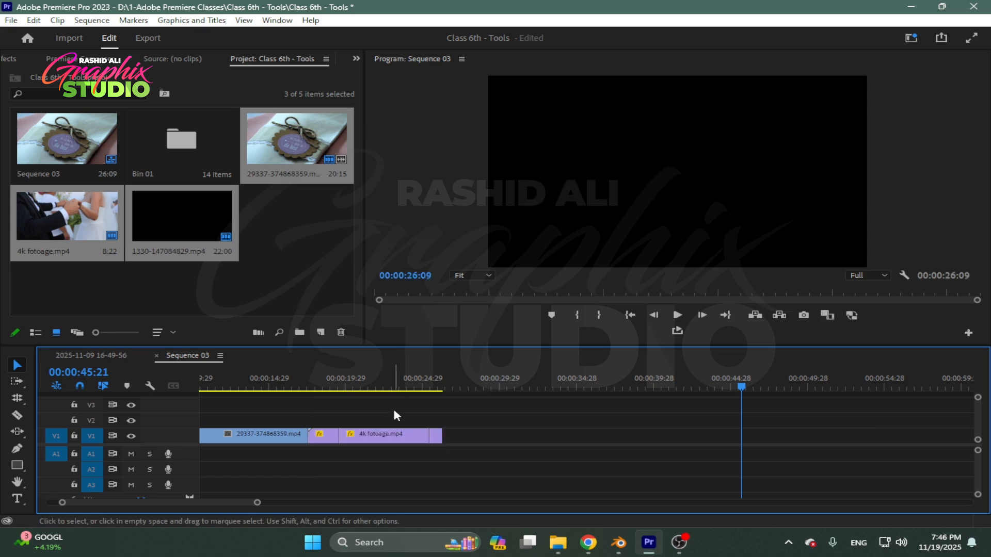
Step: Review the assembled clips by scrubbing and playing, select the 4k fotoage.mp4 pieces, and return the playhead to 00:00:09:11
{"action": "left_click_drag", "start_coordinate": [252, 388], "coordinate": [201, 390]}
{"action": "left_click_drag", "start_coordinate": [222, 502], "coordinate": [187, 502]}
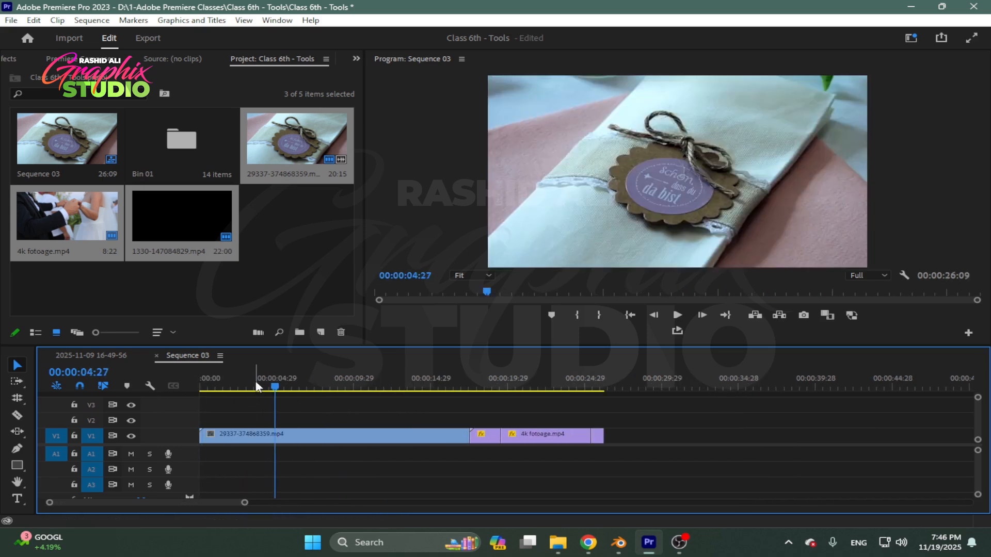
{"action": "left_click_drag", "start_coordinate": [253, 387], "coordinate": [521, 384]}
{"action": "key", "text": "space"}
{"action": "left_click_drag", "start_coordinate": [625, 406], "coordinate": [499, 445]}
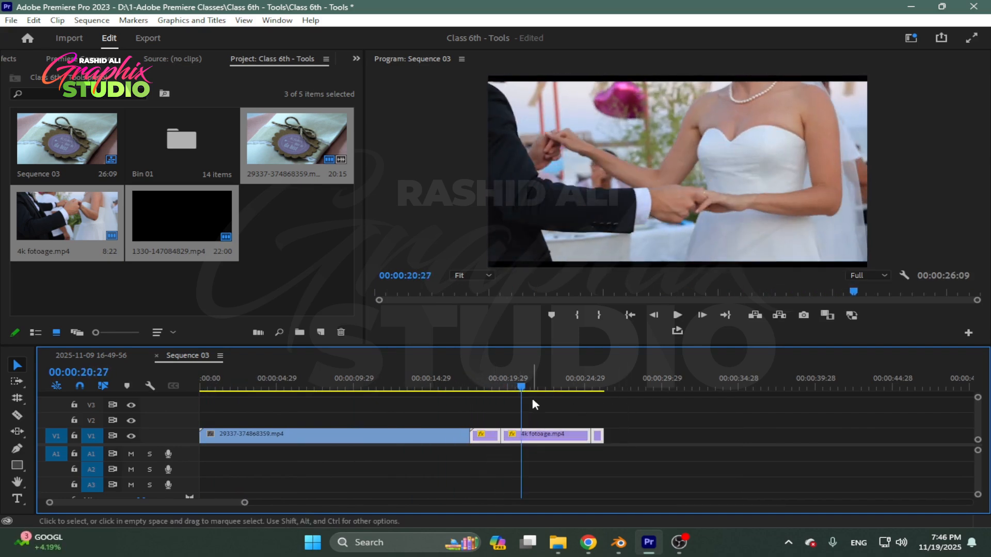
{"action": "left_click", "coordinate": [434, 386]}
{"action": "mouse_move", "coordinate": [342, 393]}
{"action": "left_mouse_down"}
{"action": "mouse_move", "coordinate": [203, 386]}
{"action": "mouse_move", "coordinate": [419, 392]}
{"action": "mouse_move", "coordinate": [344, 388]}
{"action": "left_mouse_up"}
Step: Cut the 29337-374868359.mp4 clip at about 00:00:02 and 00:00:14 and select the middle piece
{"action": "left_click", "coordinate": [17, 414]}
{"action": "left_click", "coordinate": [231, 436]}
{"action": "left_click", "coordinate": [417, 435]}
{"action": "key", "text": "v"}
{"action": "left_click", "coordinate": [307, 434]}
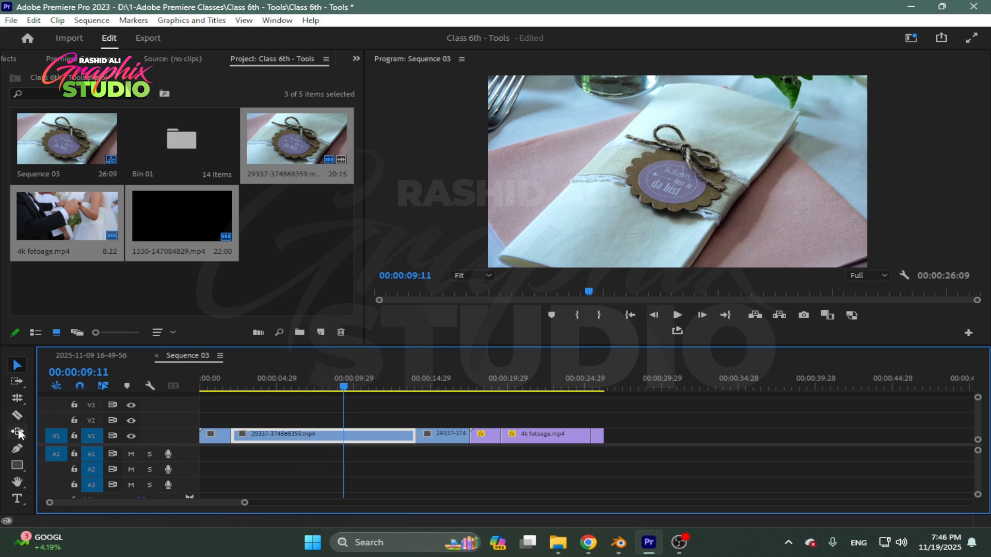
Step: Shorten the middle 29337-374868359.mp4 piece to about 5 seconds from its start edge with the Rate Stretch Tool
{"action": "left_click", "coordinate": [17, 399]}
{"action": "left_click", "coordinate": [15, 401]}
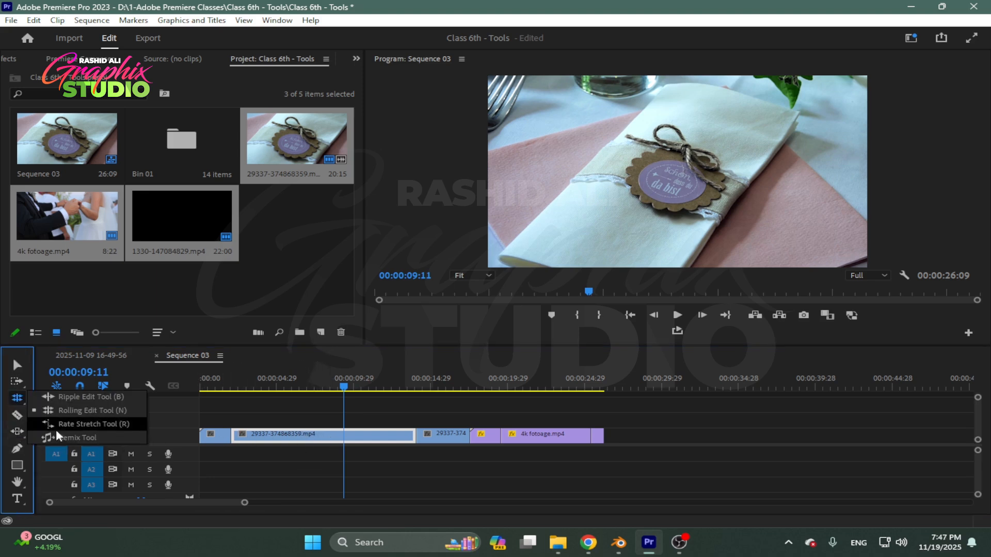
{"action": "left_click", "coordinate": [67, 422]}
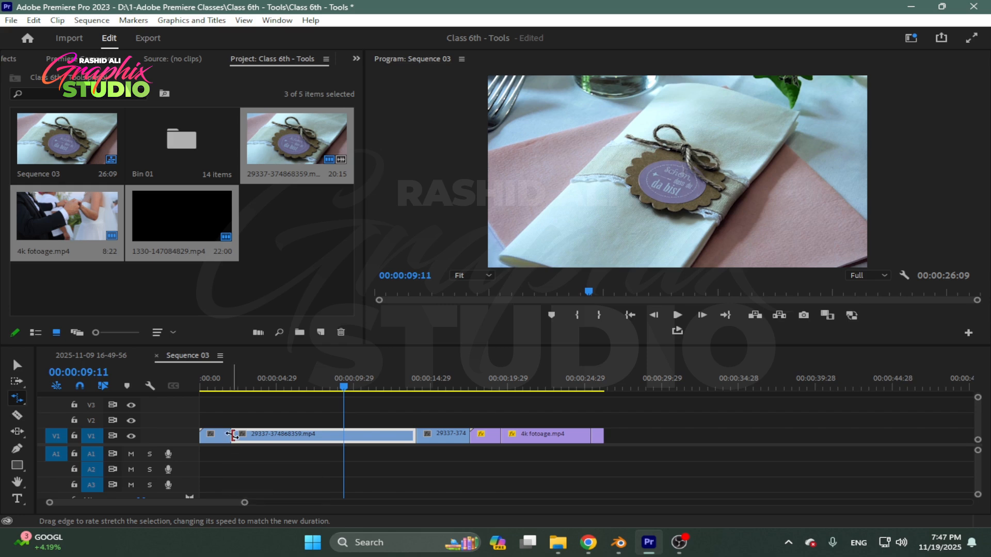
{"action": "left_click_drag", "start_coordinate": [233, 435], "coordinate": [271, 436]}
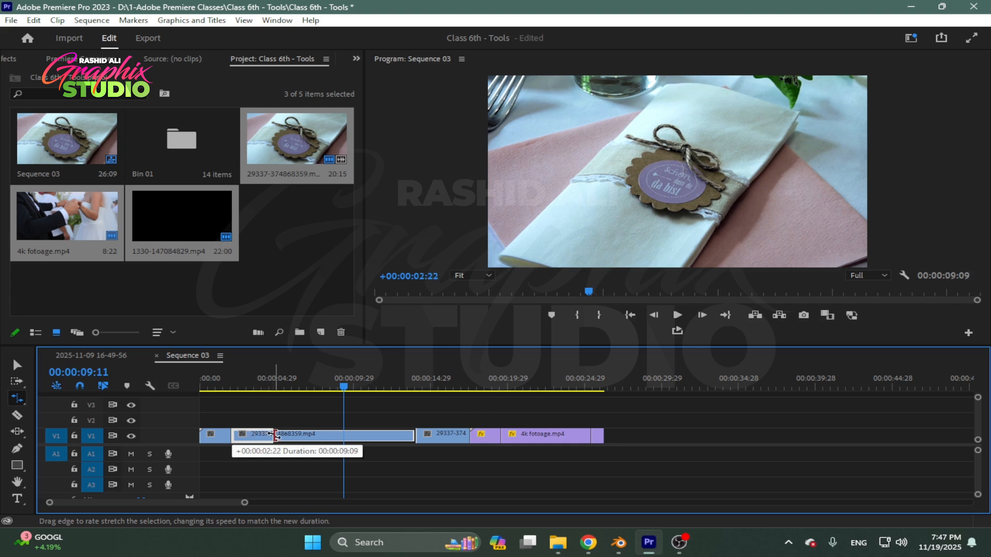
Step: Move the stretched piece and all clips after it back to close the gap, and play the sequence from the start
{"action": "left_click_drag", "start_coordinate": [282, 436], "coordinate": [586, 462]}
{"action": "key", "text": "v"}
{"action": "left_click_drag", "start_coordinate": [384, 436], "coordinate": [279, 442]}
{"action": "key", "text": "Home"}
{"action": "key", "text": "space"}
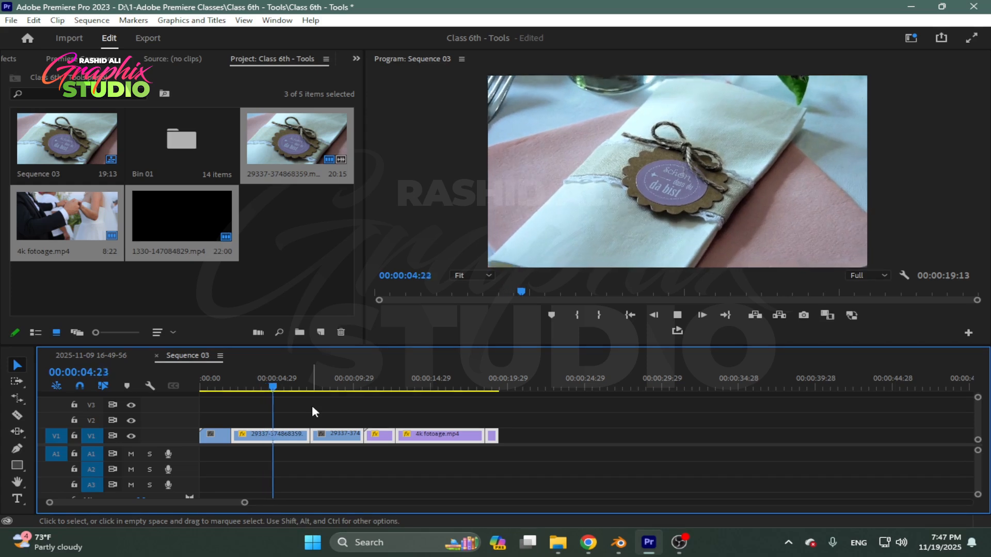
Step: Shorten the second 29337-374868359.mp4 piece to about 1 second from its start edge with the Rate Stretch Tool
{"action": "key", "text": "space"}
{"action": "left_click", "coordinate": [266, 441]}
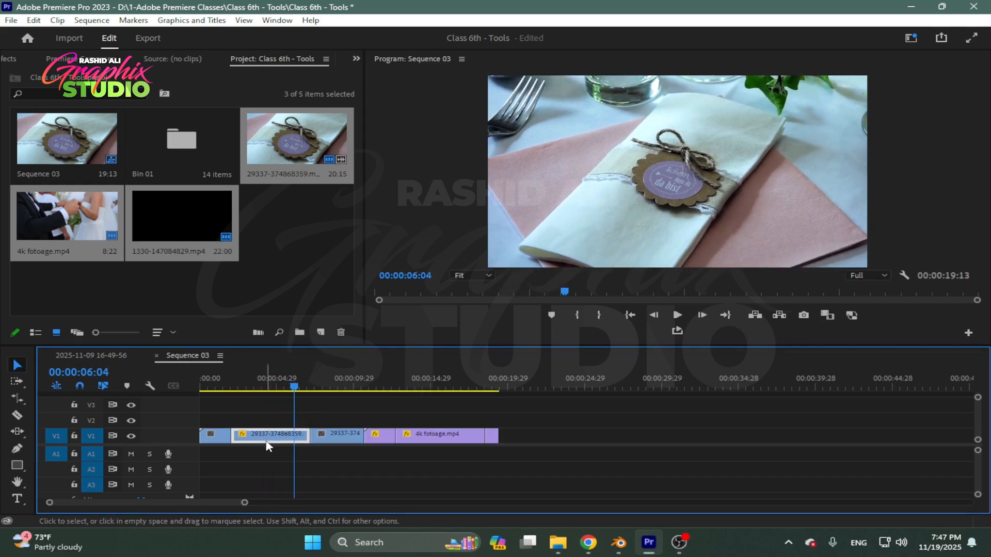
{"action": "left_click", "coordinate": [249, 385]}
{"action": "left_click", "coordinate": [17, 398]}
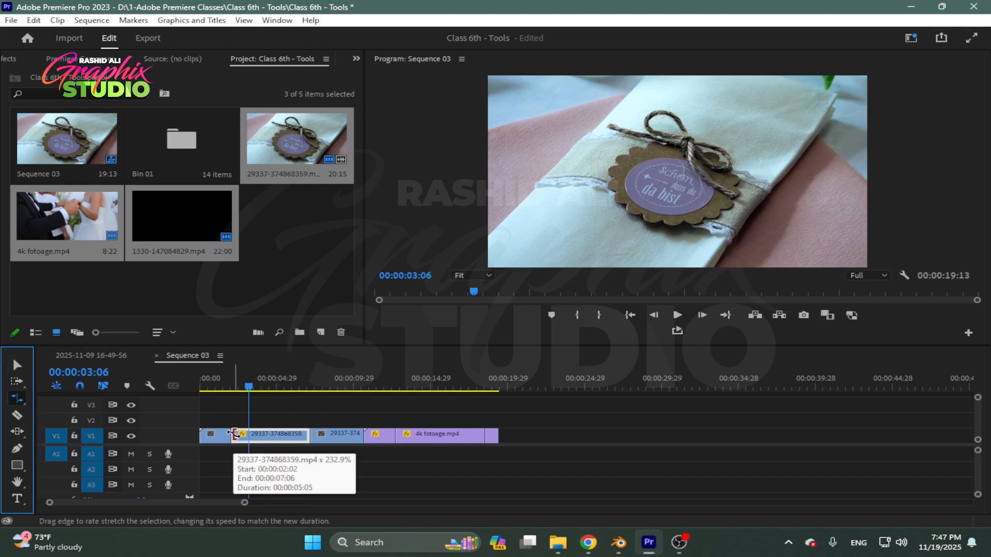
{"action": "left_click_drag", "start_coordinate": [231, 434], "coordinate": [275, 434]}
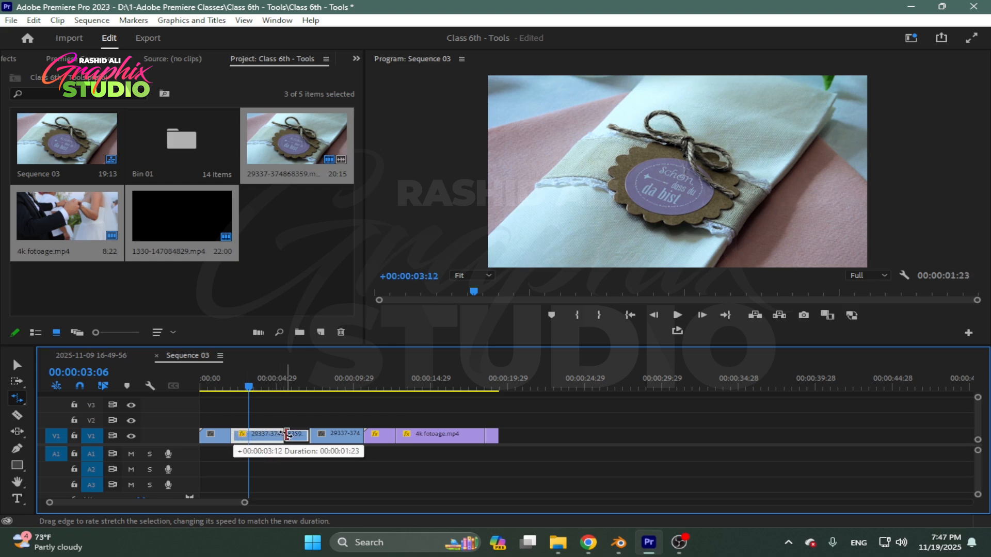
Step: Select the shortened 29337-374868359.mp4 piece and all clips after it, and move them back to close the gap
{"action": "left_click_drag", "start_coordinate": [290, 434], "coordinate": [515, 467]}
{"action": "left_click", "coordinate": [17, 365]}
{"action": "left_click_drag", "start_coordinate": [427, 436], "coordinate": [361, 442]}
Step: Play Sequence 03 from the start and again from just before the shortened 29337-374868359.mp4 piece
{"action": "key", "text": "Home"}
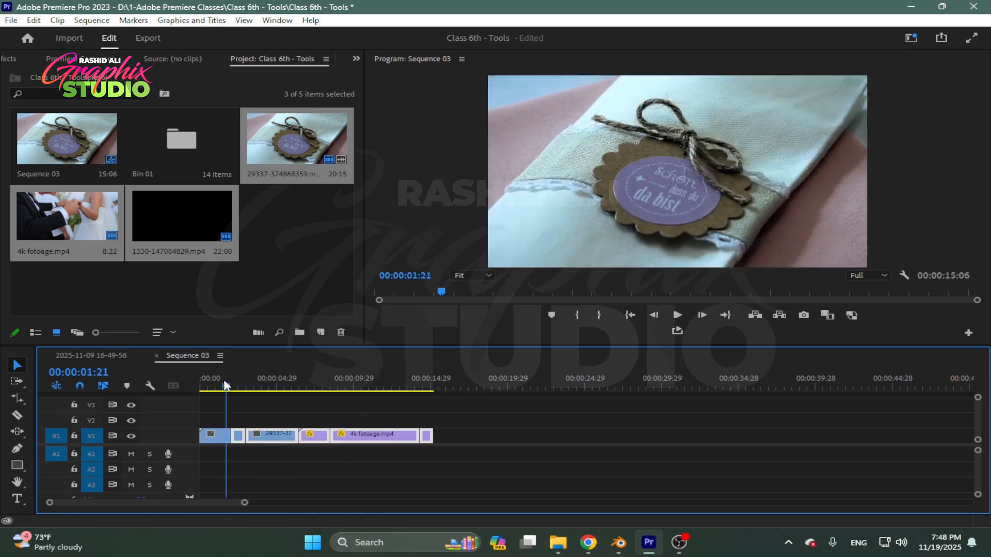
{"action": "key", "text": "space"}
{"action": "left_click_drag", "start_coordinate": [244, 503], "coordinate": [204, 504]}
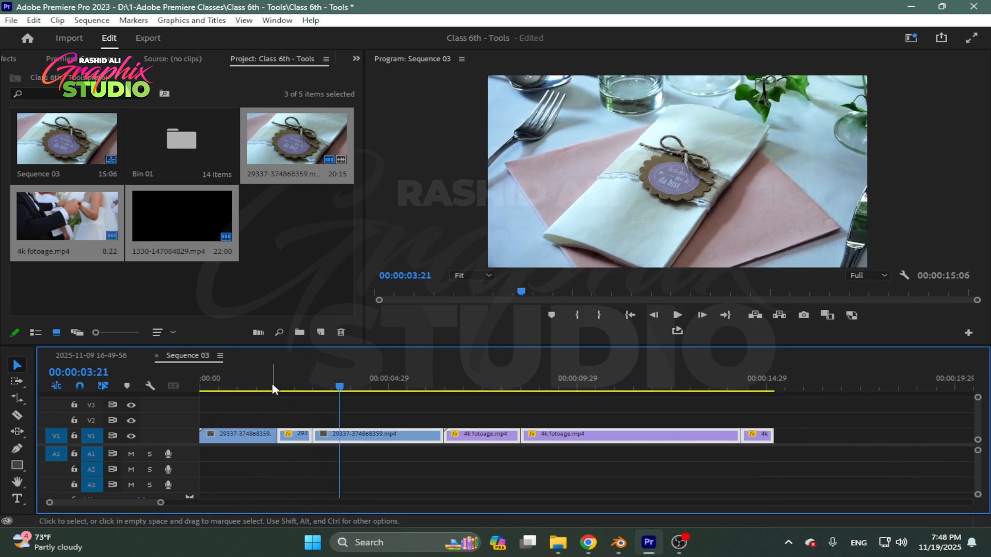
{"action": "left_click", "coordinate": [266, 385]}
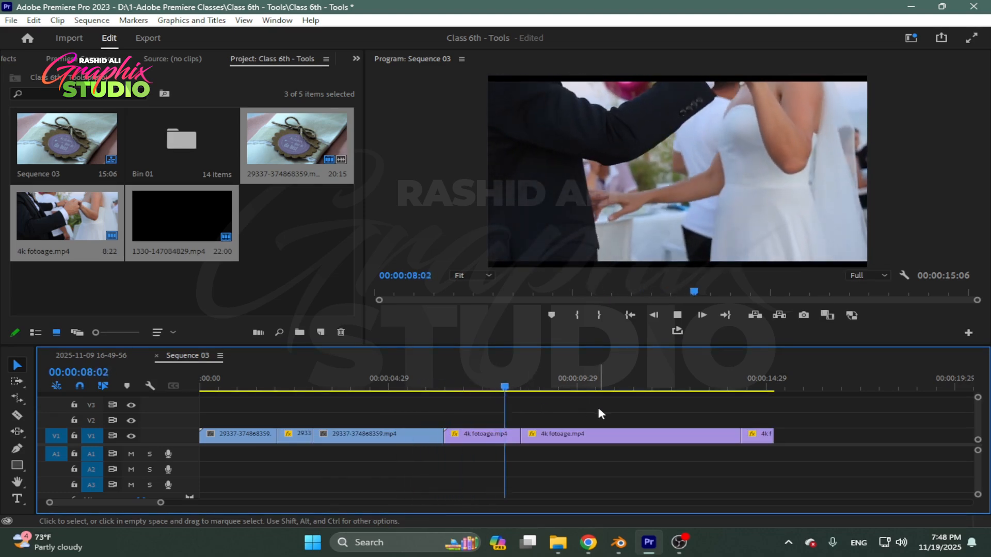
{"action": "scroll", "coordinate": [578, 416], "scroll_direction": "right", "scroll_amount": 2}
Step: Shorten the long middle 4k fotoage.mp4 piece to about half a second with the Rate Stretch Tool and close the gap
{"action": "left_click_drag", "start_coordinate": [500, 386], "coordinate": [609, 387]}
{"action": "left_click", "coordinate": [558, 436]}
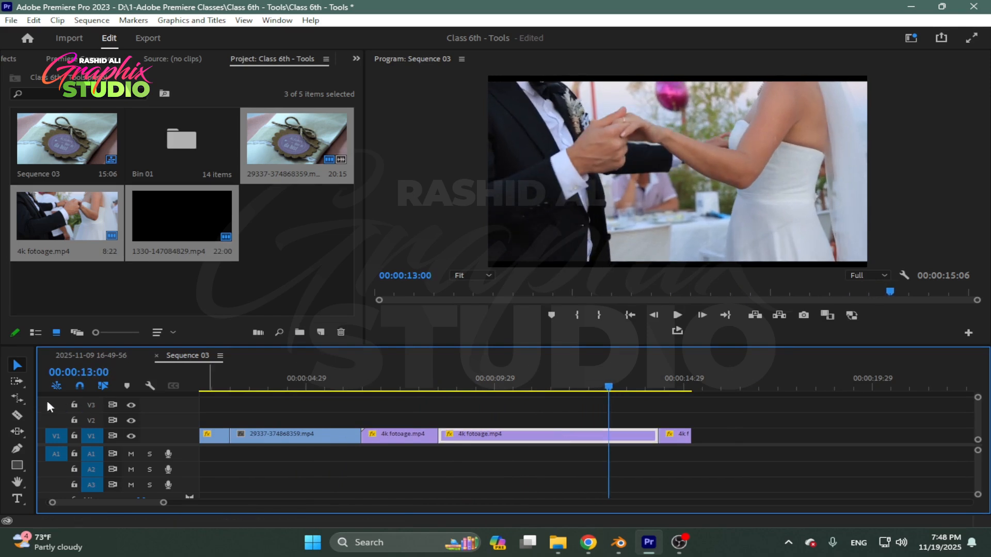
{"action": "left_click", "coordinate": [17, 398]}
{"action": "mouse_move", "coordinate": [440, 435]}
{"action": "left_mouse_down"}
{"action": "mouse_move", "coordinate": [643, 438]}
{"action": "mouse_move", "coordinate": [452, 438]}
{"action": "left_mouse_up"}
{"action": "left_click", "coordinate": [17, 365]}
Step: Replay the transition into the shortened 4k fotoage.mp4 piece several times and return the playhead to 00:00:08:02
{"action": "left_click", "coordinate": [412, 386]}
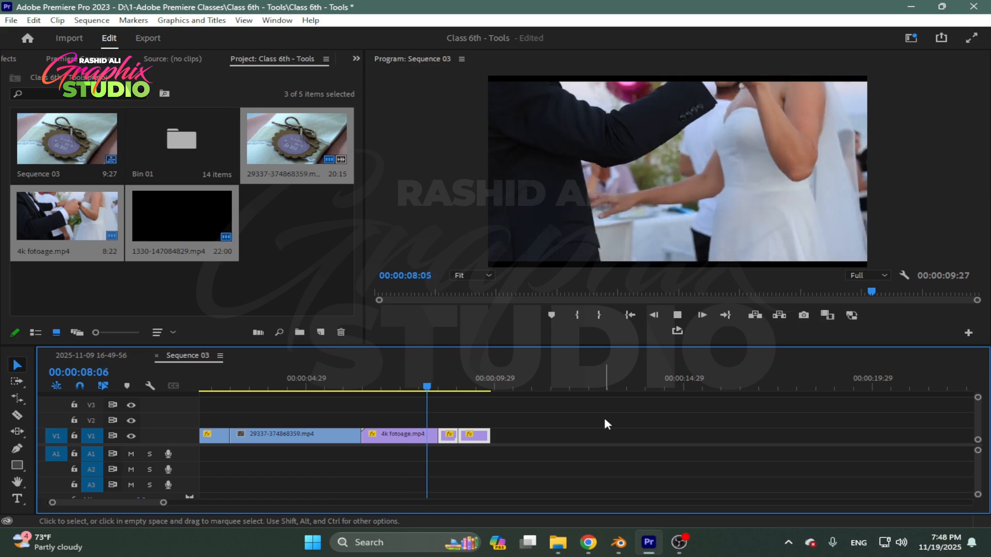
{"action": "key", "text": "space"}
{"action": "left_click", "coordinate": [424, 387]}
{"action": "key", "text": "space"}
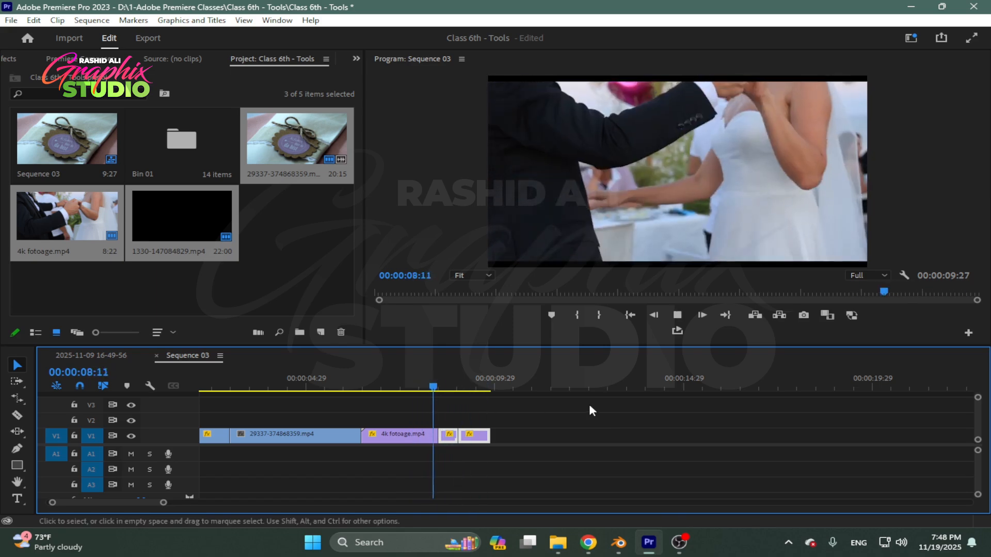
{"action": "key", "text": "space"}
{"action": "left_click", "coordinate": [424, 388]}
{"action": "key", "text": "space"}
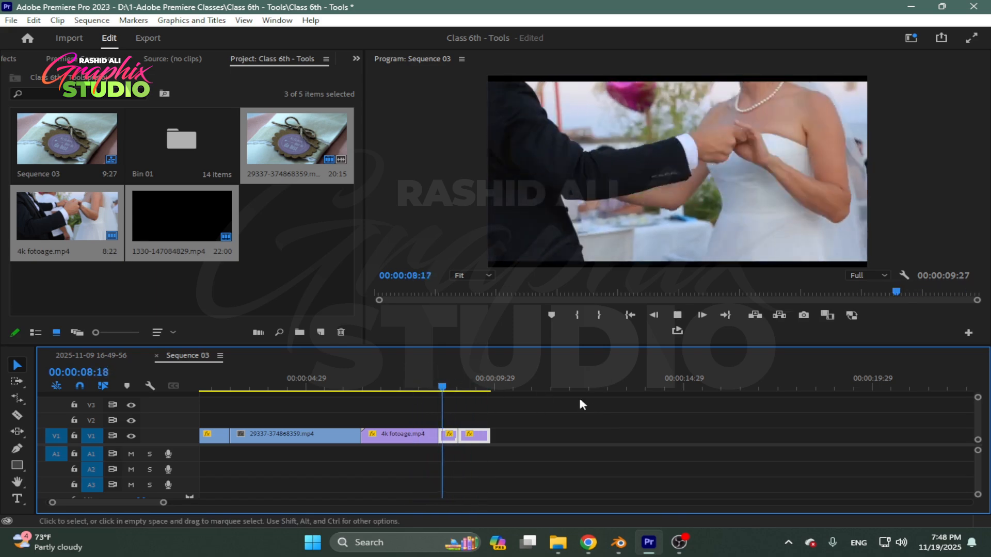
{"action": "key", "text": "space"}
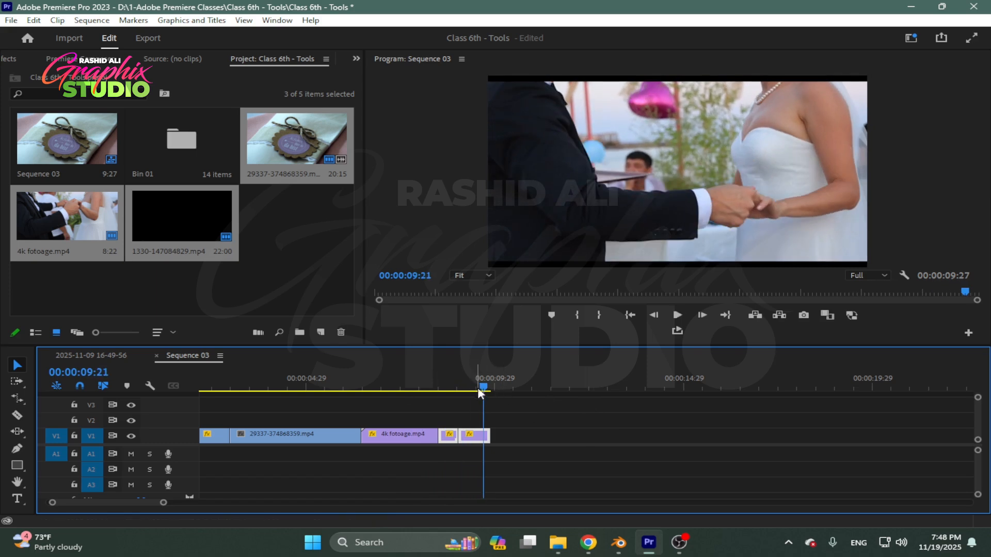
{"action": "left_click", "coordinate": [422, 384]}
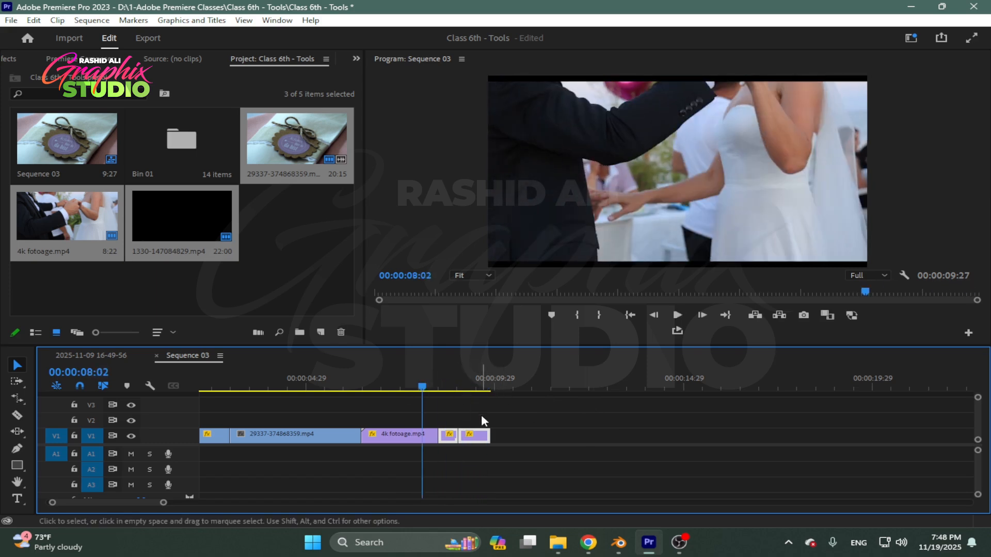
Step: Check the first 4k fotoage.mp4 piece's speed and duration settings, leaving them unchanged
{"action": "left_click", "coordinate": [431, 438]}
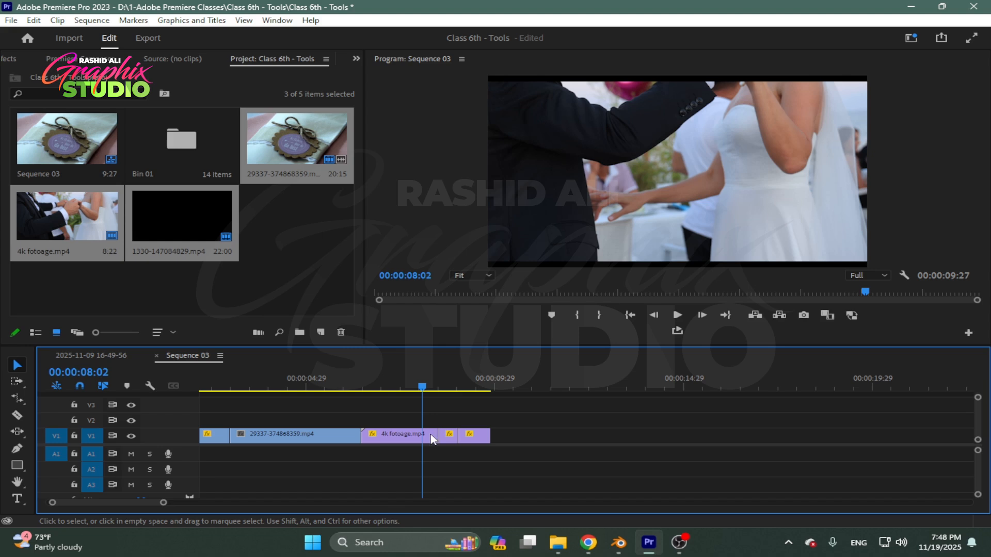
{"action": "right_click", "coordinate": [397, 441]}
{"action": "left_click", "coordinate": [441, 382]}
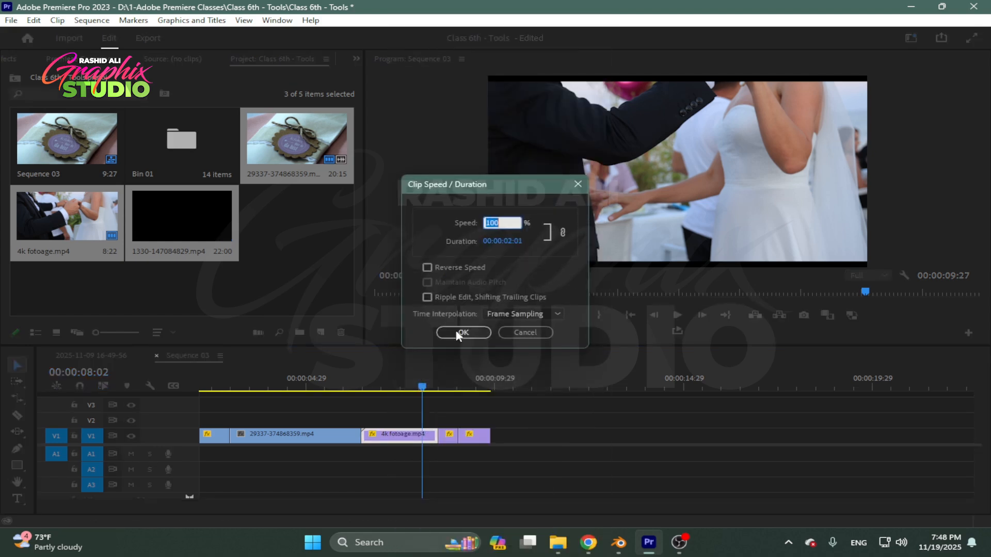
{"action": "left_click", "coordinate": [513, 241]}
{"action": "left_click", "coordinate": [512, 241]}
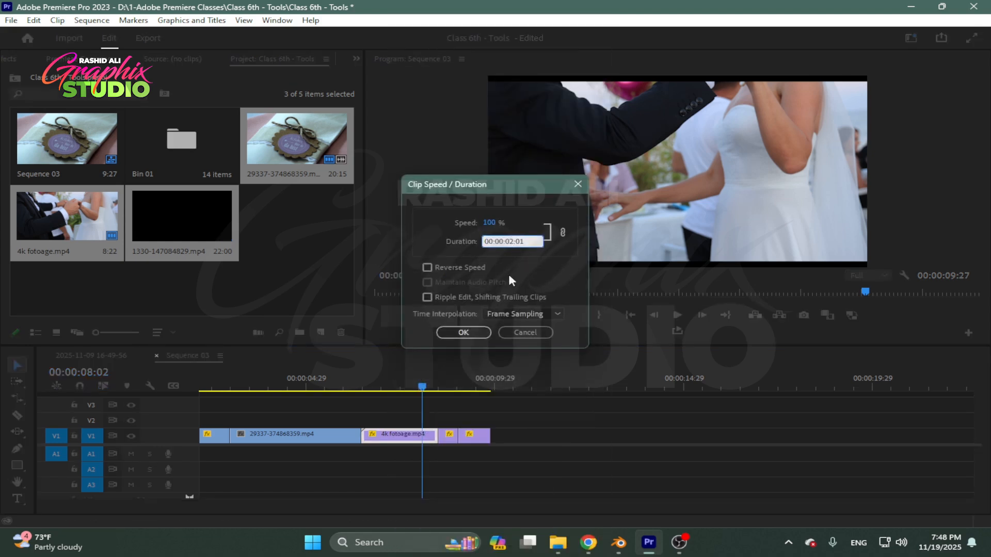
{"action": "left_click", "coordinate": [525, 333]}
Step: Show the tools grouped with the Rate Stretch Tool, return to the Selection Tool and play the sequence from near its start
{"action": "left_click", "coordinate": [449, 436]}
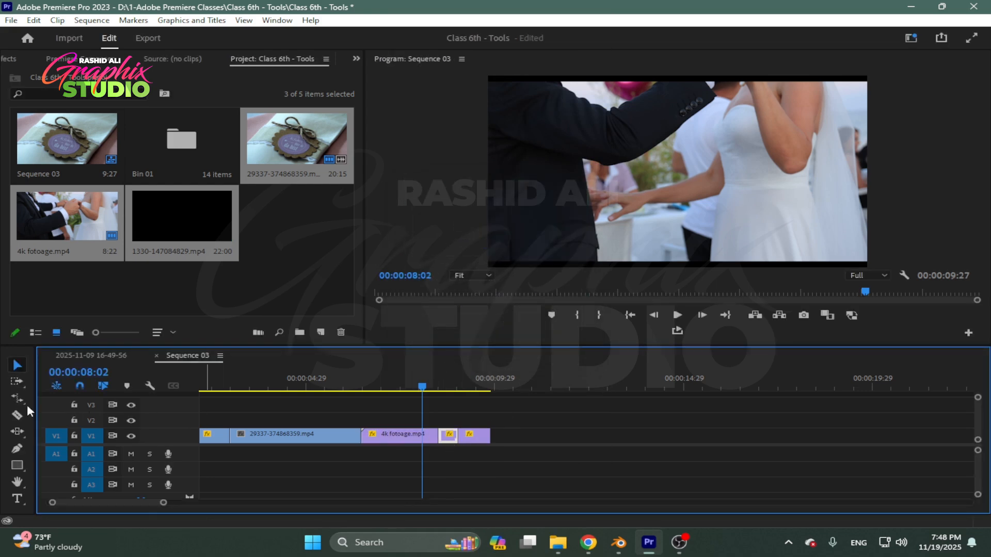
{"action": "left_click", "coordinate": [14, 401]}
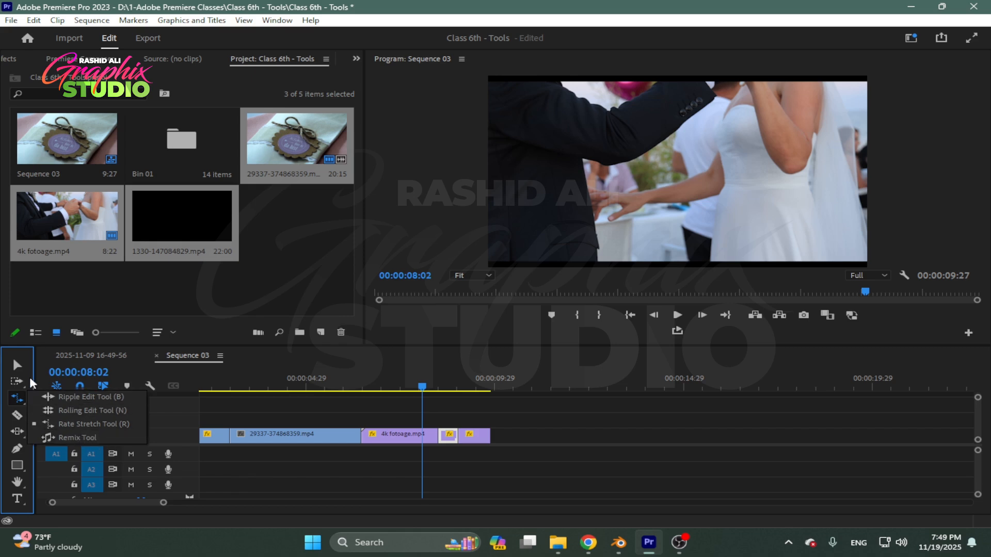
{"action": "key", "text": "v"}
{"action": "left_click_drag", "start_coordinate": [421, 385], "coordinate": [198, 384]}
{"action": "key", "text": "space"}
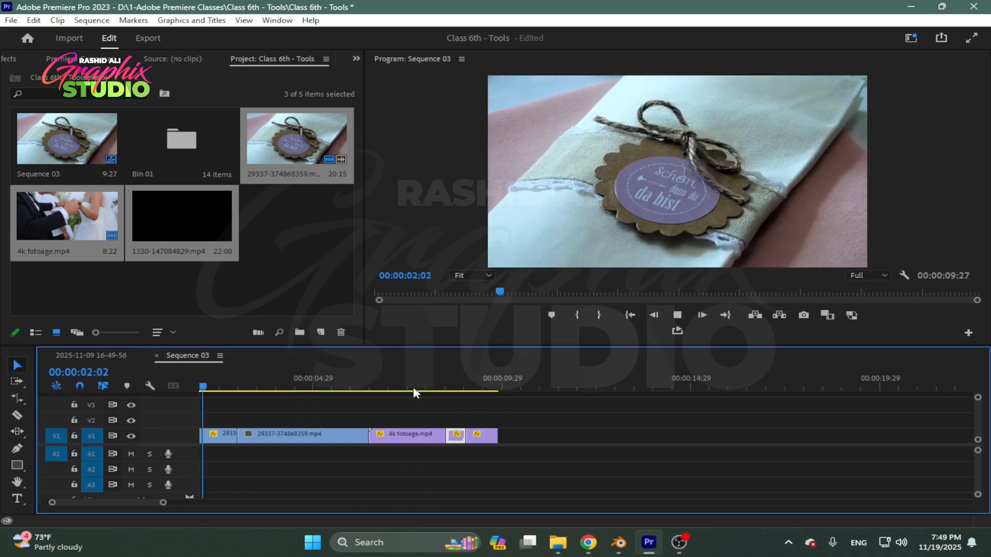
Step: Import the cold-nights-37-sec music file and place it at the start of audio track A1 in Sequence 03
{"action": "scroll", "coordinate": [488, 403], "scroll_direction": "up", "scroll_amount": 2}
{"action": "key", "text": "ctrl+i"}
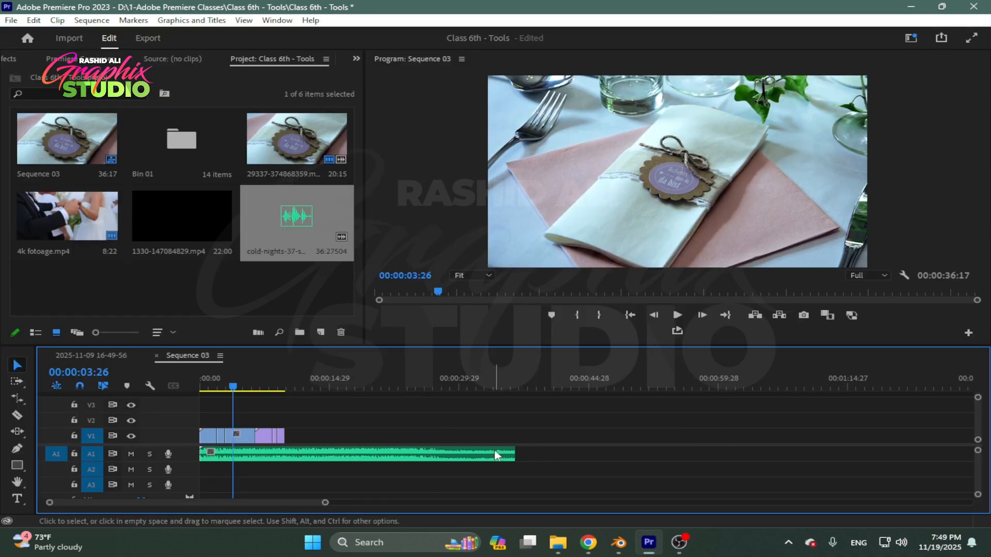
{"action": "mouse_move", "coordinate": [384, 406]}
{"action": "left_mouse_down"}
{"action": "mouse_move", "coordinate": [200, 429]}
{"action": "mouse_move", "coordinate": [202, 443]}
{"action": "left_mouse_up"}
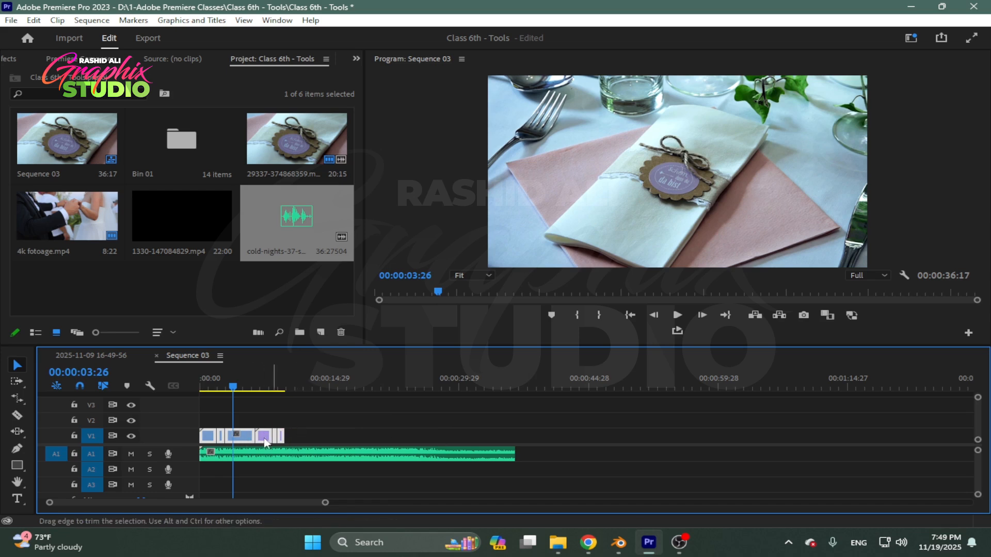
{"action": "left_click", "coordinate": [306, 455]}
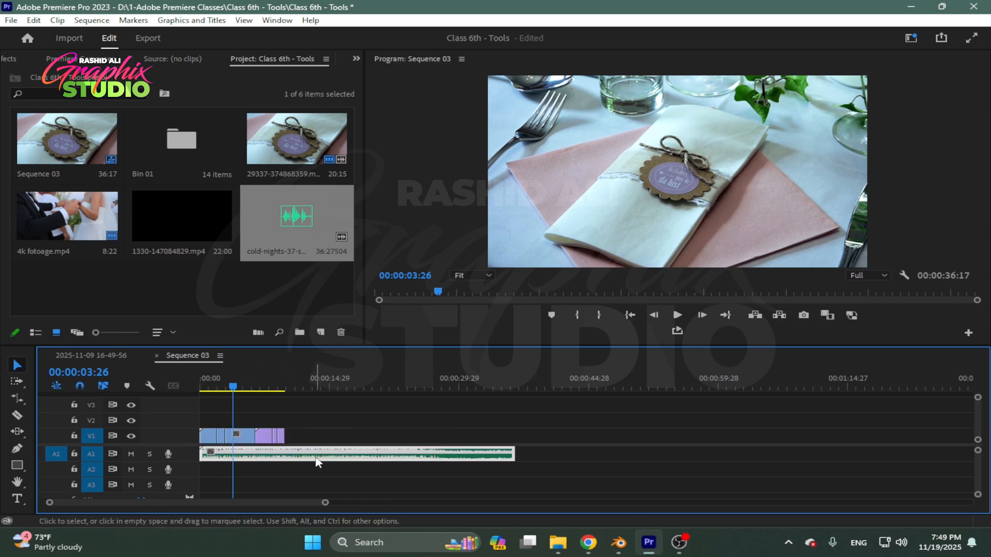
{"action": "left_click", "coordinate": [112, 356]}
{"action": "key", "text": "Home"}
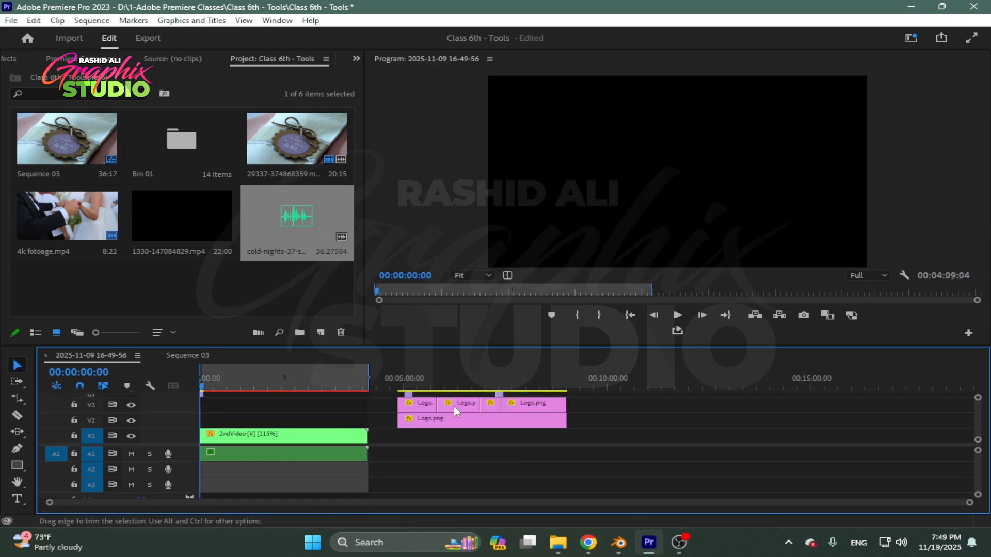
{"action": "left_click", "coordinate": [618, 383]}
{"action": "key", "text": "ctrl+v"}
{"action": "left_click_drag", "start_coordinate": [626, 456], "coordinate": [208, 470]}
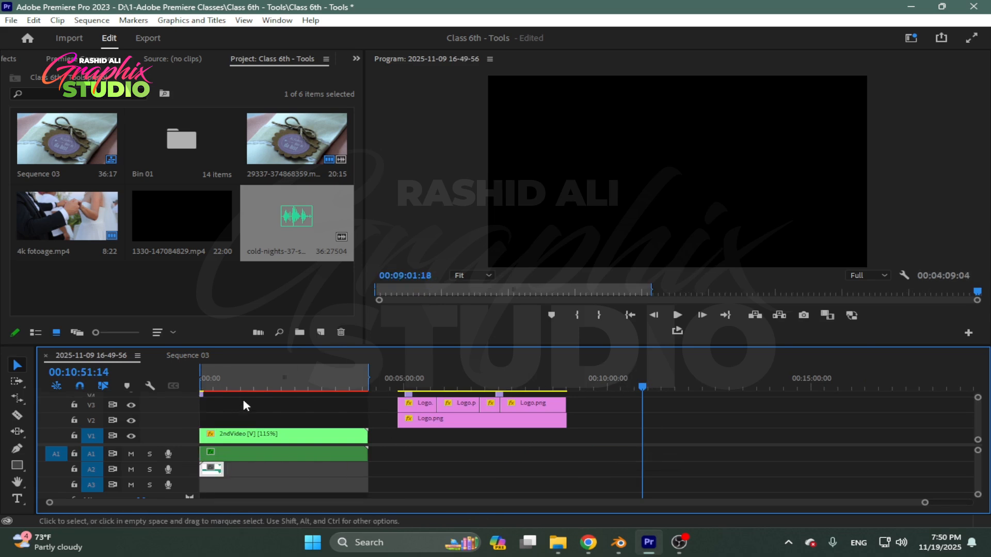
Step: Check the 2ndVideo clip's speed and duration settings, leaving them unchanged
{"action": "key", "text": "Home"}
{"action": "left_click_drag", "start_coordinate": [925, 502], "coordinate": [724, 509]}
{"action": "left_click", "coordinate": [263, 384]}
{"action": "left_click", "coordinate": [324, 406]}
{"action": "left_click", "coordinate": [319, 437]}
{"action": "right_click", "coordinate": [319, 438]}
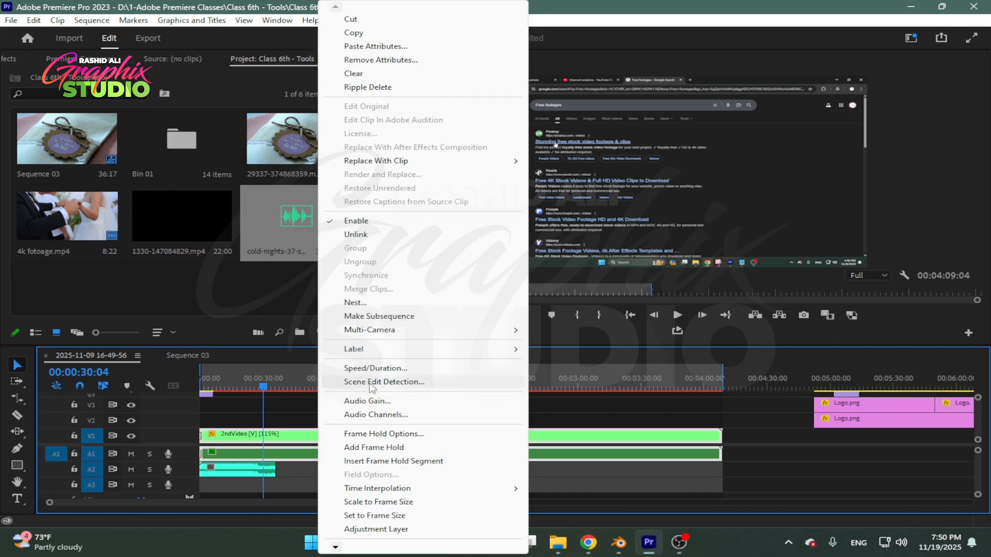
{"action": "left_click", "coordinate": [444, 383]}
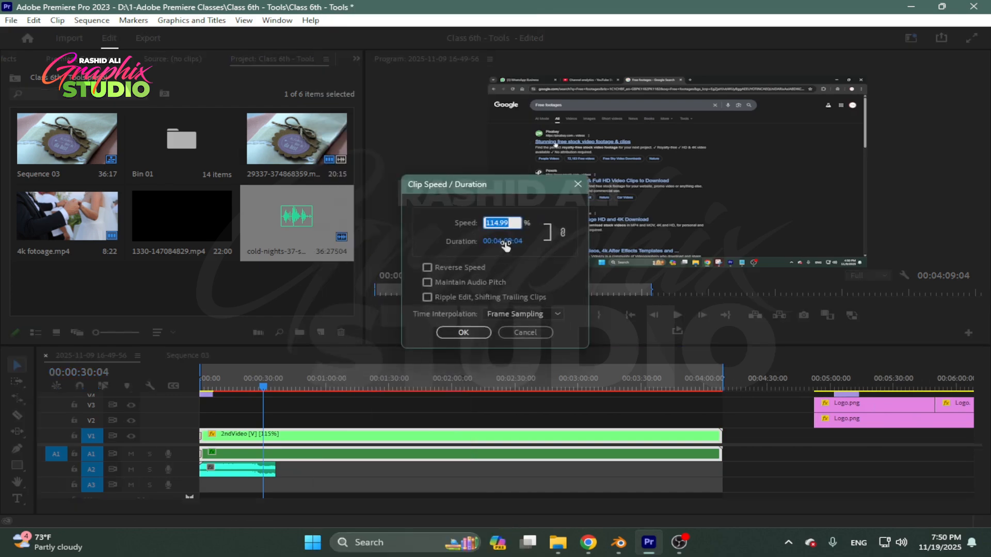
{"action": "left_click", "coordinate": [531, 332]}
Step: Check the speed and duration settings of the cold-nights music clip on track A2, leaving them unchanged
{"action": "left_click", "coordinate": [250, 469]}
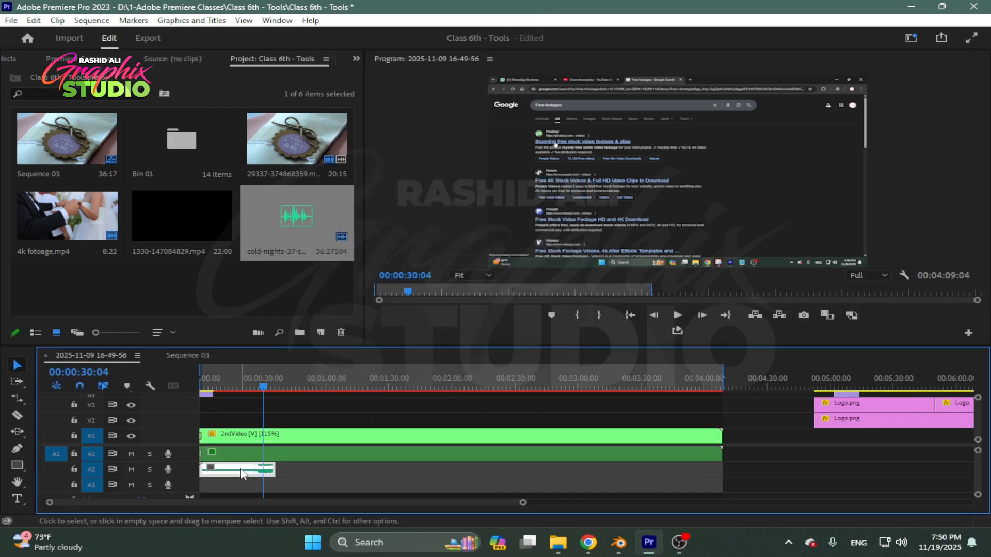
{"action": "right_click", "coordinate": [240, 471]}
{"action": "left_click", "coordinate": [298, 363]}
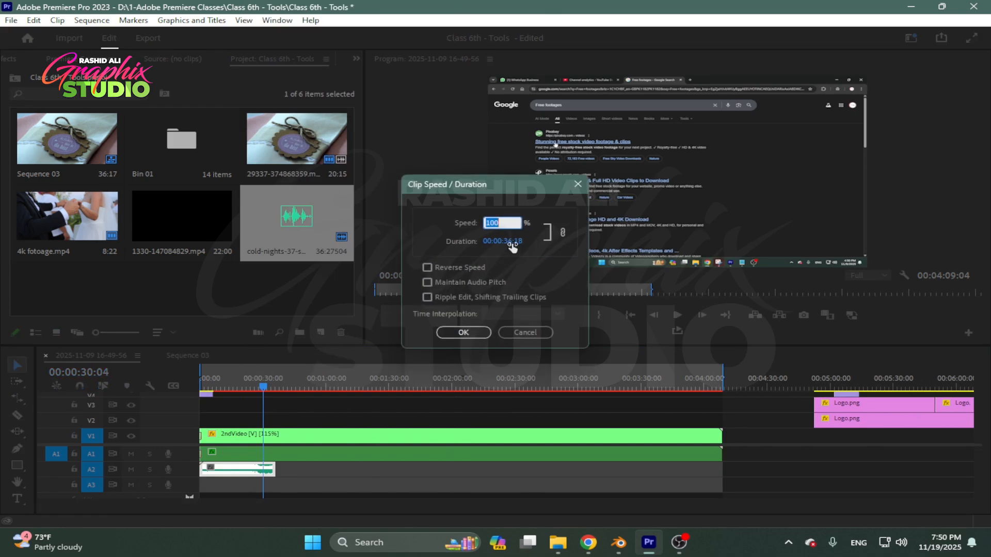
{"action": "left_click", "coordinate": [519, 332]}
Step: Play the sequence at about 00:01:03 and 00:00:11 to compare the parts without and with background music
{"action": "left_click", "coordinate": [272, 387]}
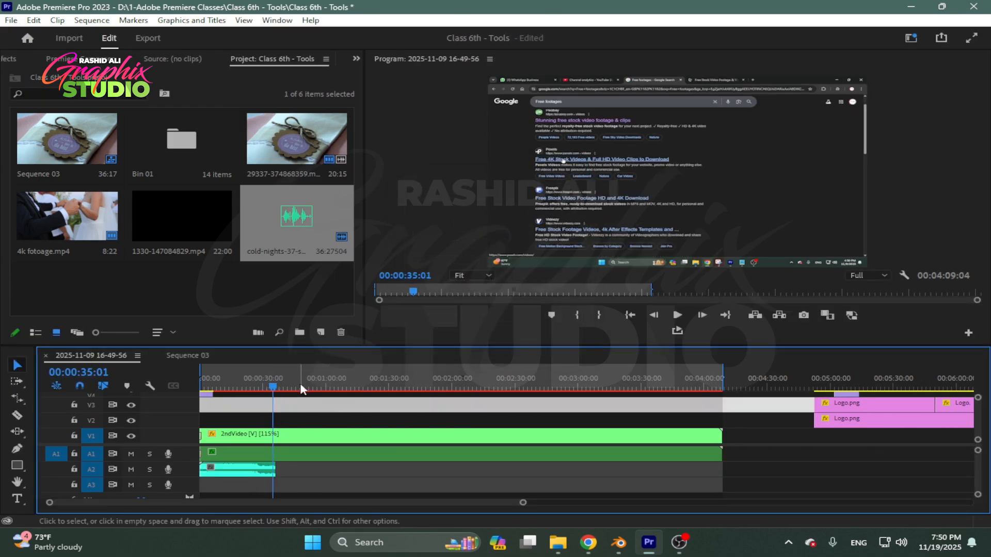
{"action": "left_click", "coordinate": [329, 385]}
{"action": "key", "text": "space"}
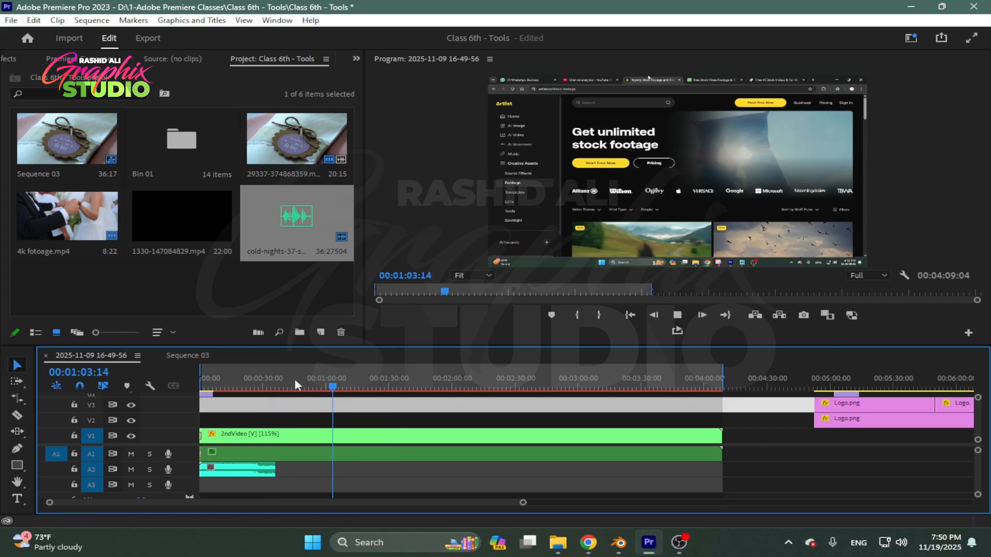
{"action": "left_click", "coordinate": [220, 385]}
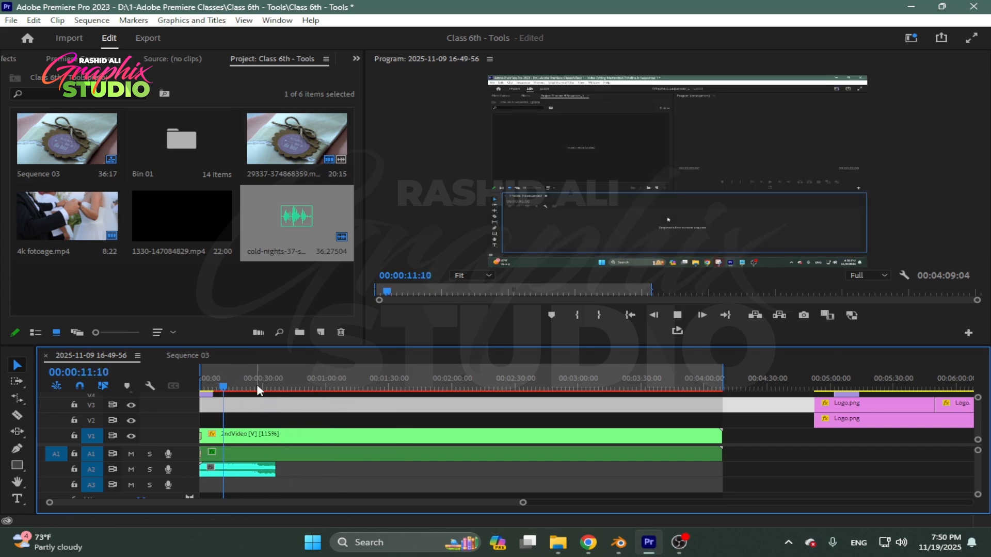
{"action": "left_click", "coordinate": [334, 387]}
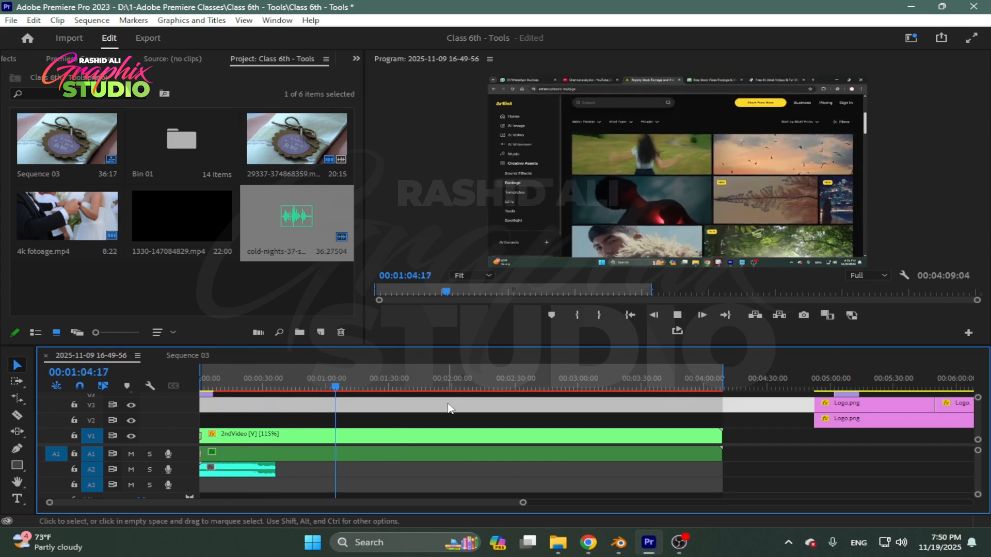
{"action": "key", "text": "space"}
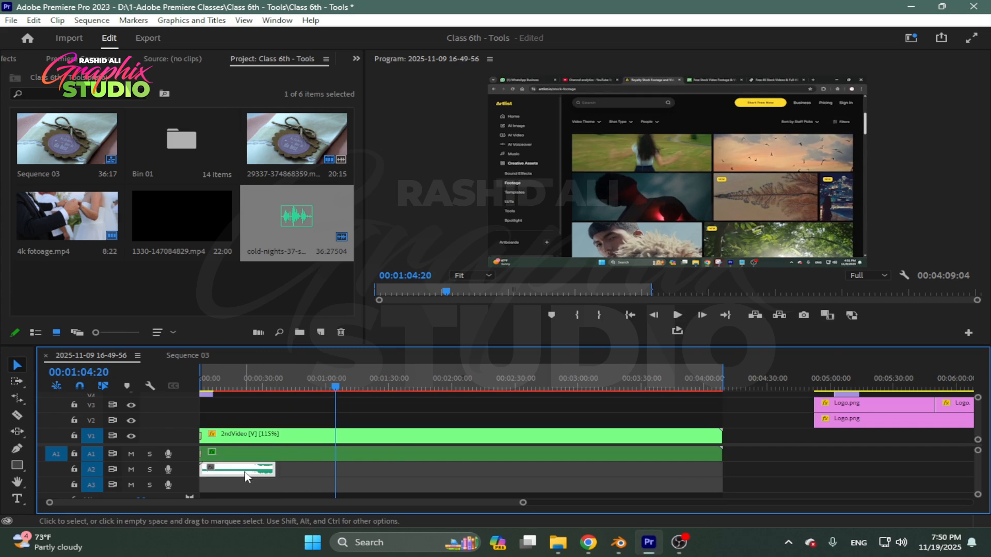
Step: Extend the cold-nights music clip on A2 with the Remix Tool to a target duration of 00:04:09:04, matching the 2ndVideo clip
{"action": "left_click", "coordinate": [17, 399]}
{"action": "left_click_drag", "start_coordinate": [21, 404], "coordinate": [49, 437]}
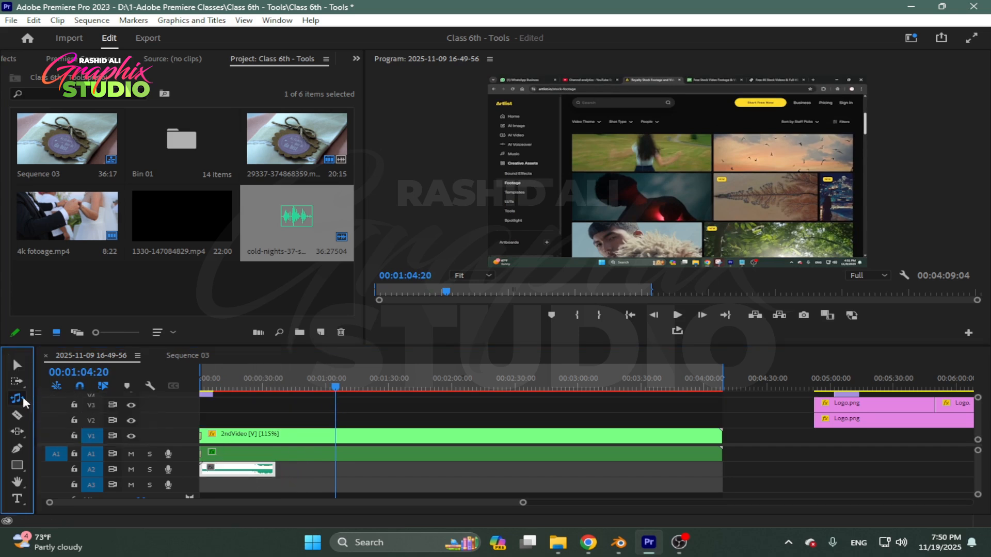
{"action": "left_click_drag", "start_coordinate": [22, 401], "coordinate": [52, 437]}
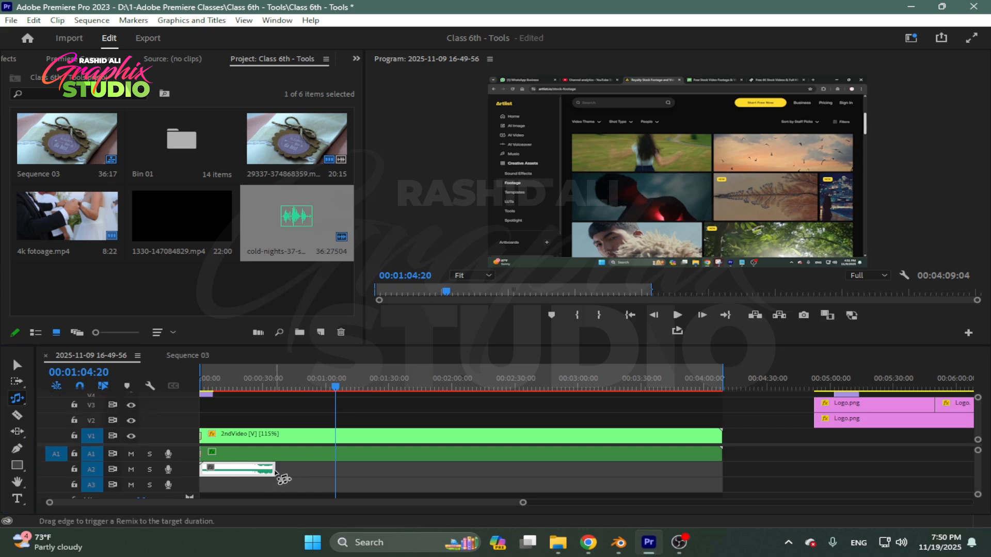
{"action": "left_click_drag", "start_coordinate": [275, 474], "coordinate": [722, 472]}
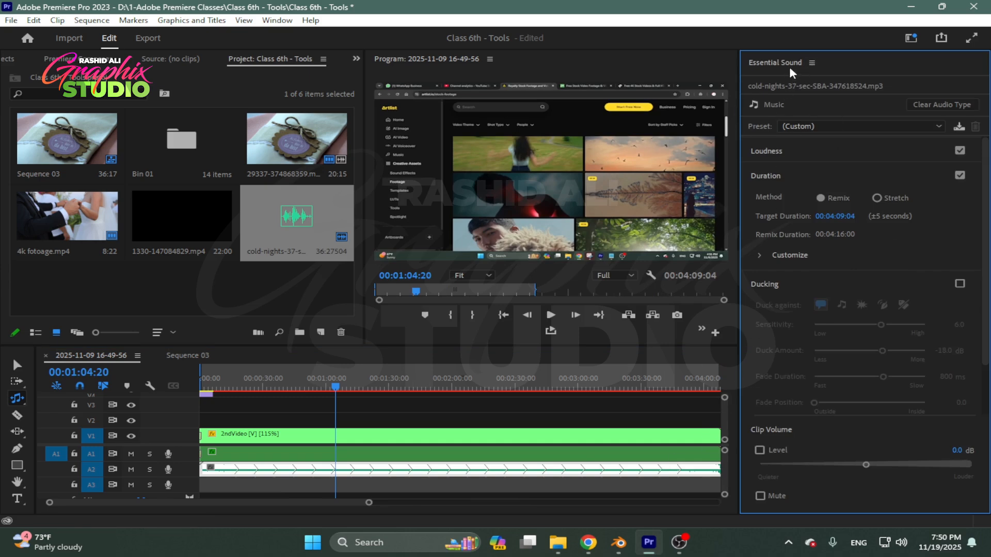
Step: Close the Essential Sound panel and play the sequence from about 00:00:28 to hear the remixed music under the video
{"action": "left_click", "coordinate": [813, 64]}
{"action": "left_click", "coordinate": [831, 67]}
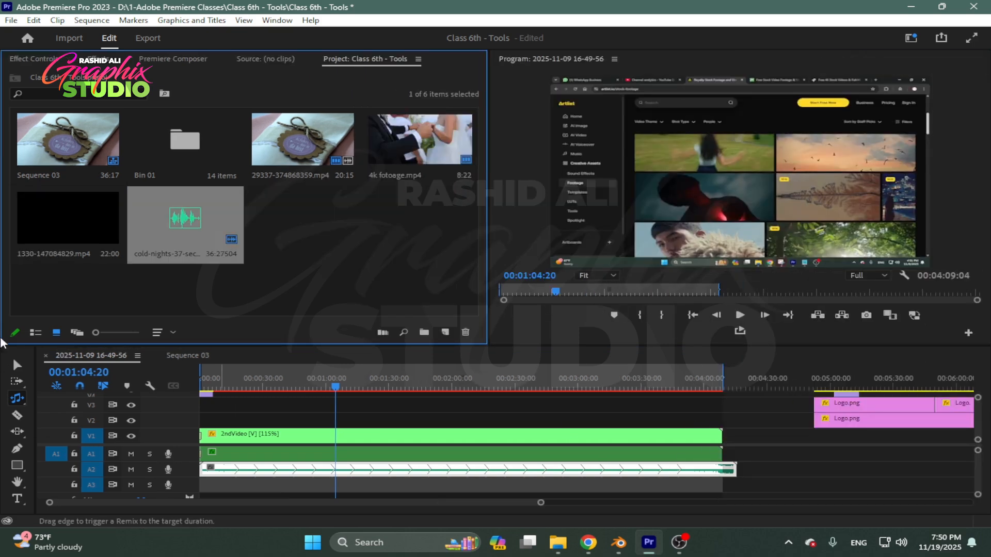
{"action": "left_click", "coordinate": [17, 365]}
{"action": "left_click", "coordinate": [614, 472]}
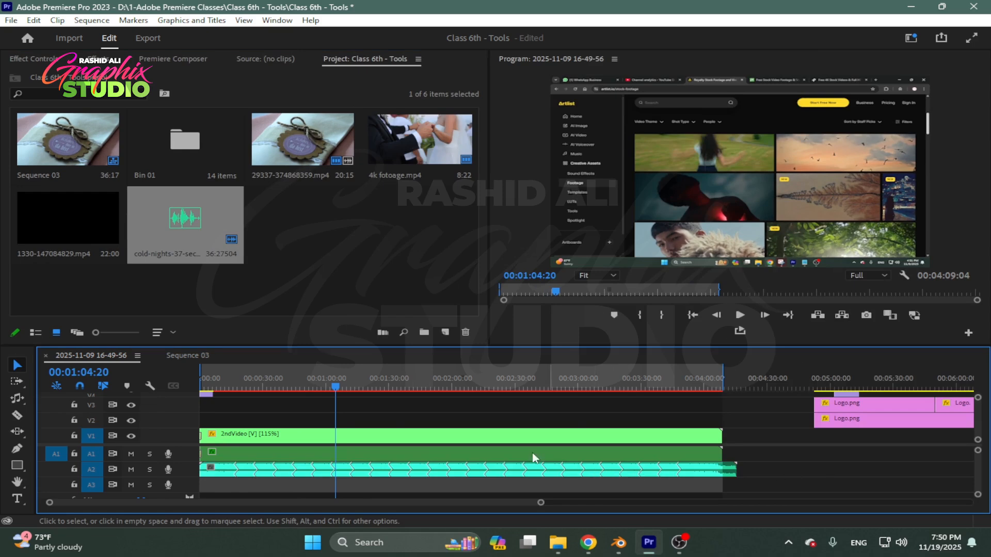
{"action": "left_click_drag", "start_coordinate": [338, 390], "coordinate": [254, 388]}
{"action": "key", "text": "space"}
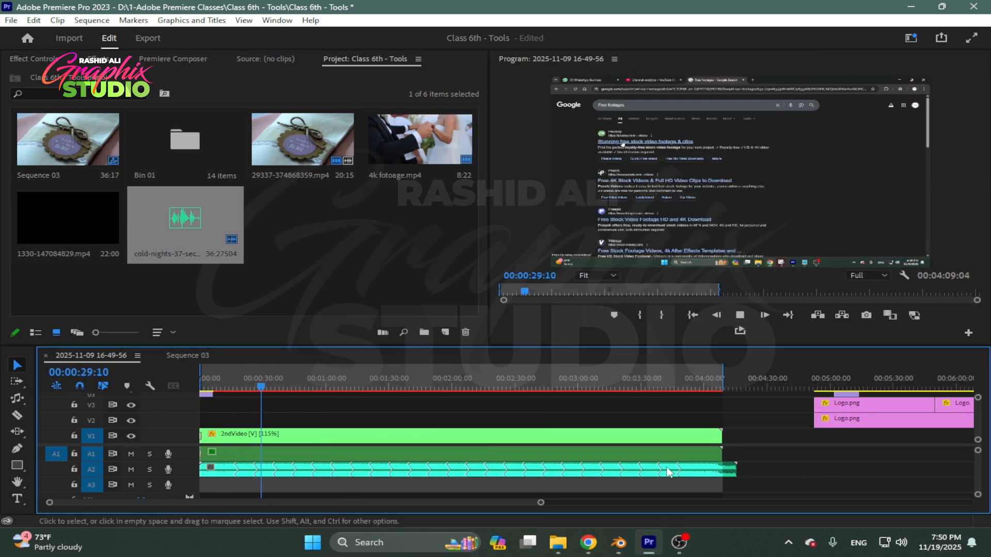
{"action": "key", "text": "space"}
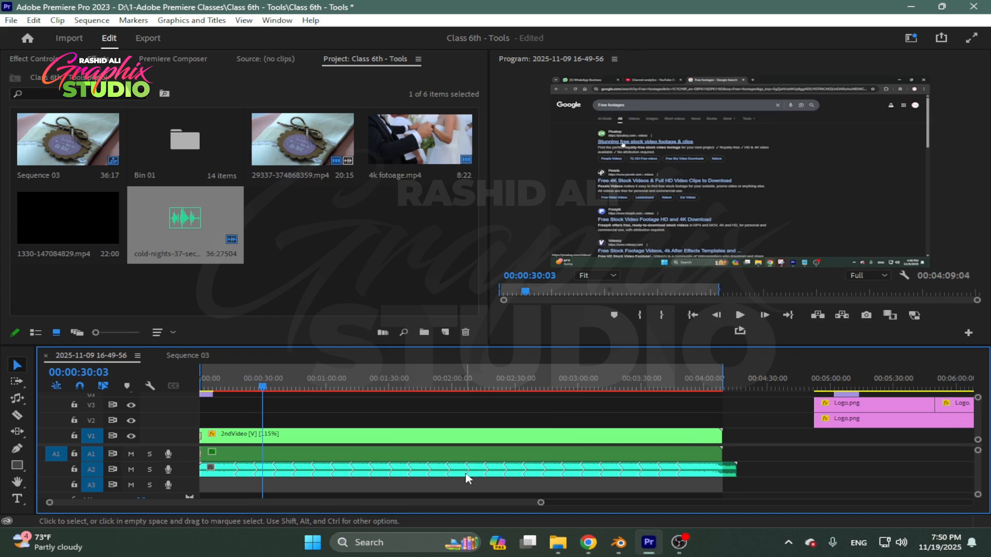
Step: Apply the Balanced Background Music preset from Essential Sound to the cold-nights music clip on A2
{"action": "left_click", "coordinate": [430, 443]}
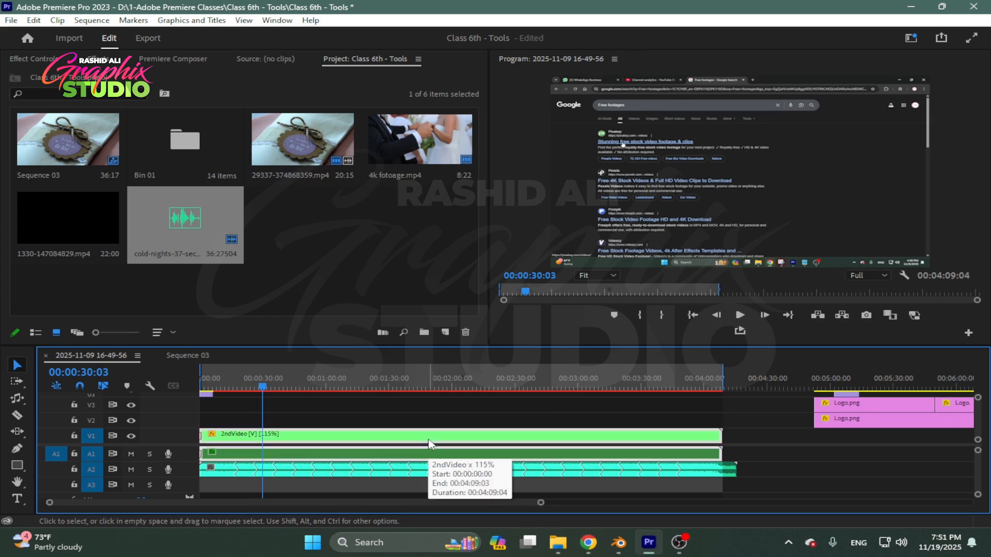
{"action": "left_click", "coordinate": [755, 482]}
{"action": "left_click", "coordinate": [587, 475]}
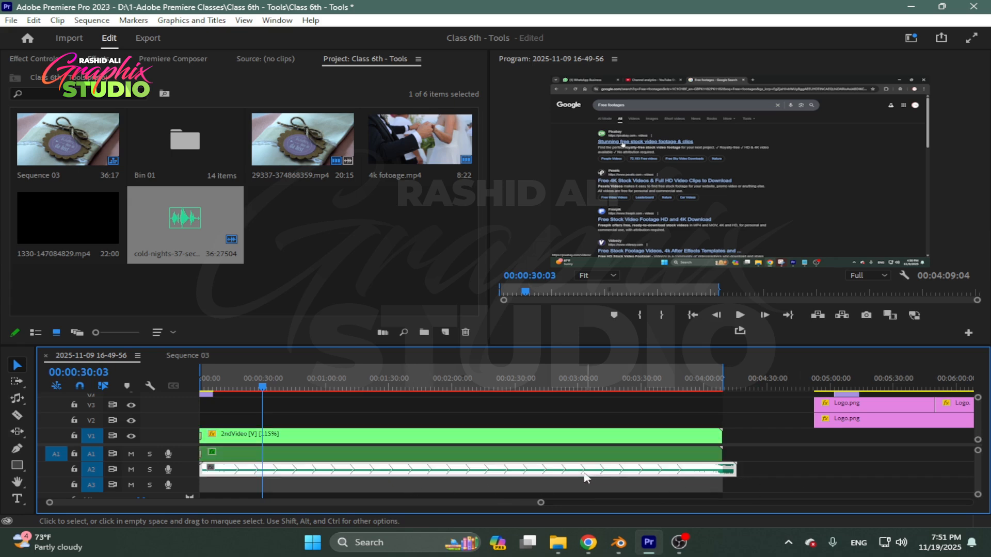
{"action": "left_click", "coordinate": [281, 22]}
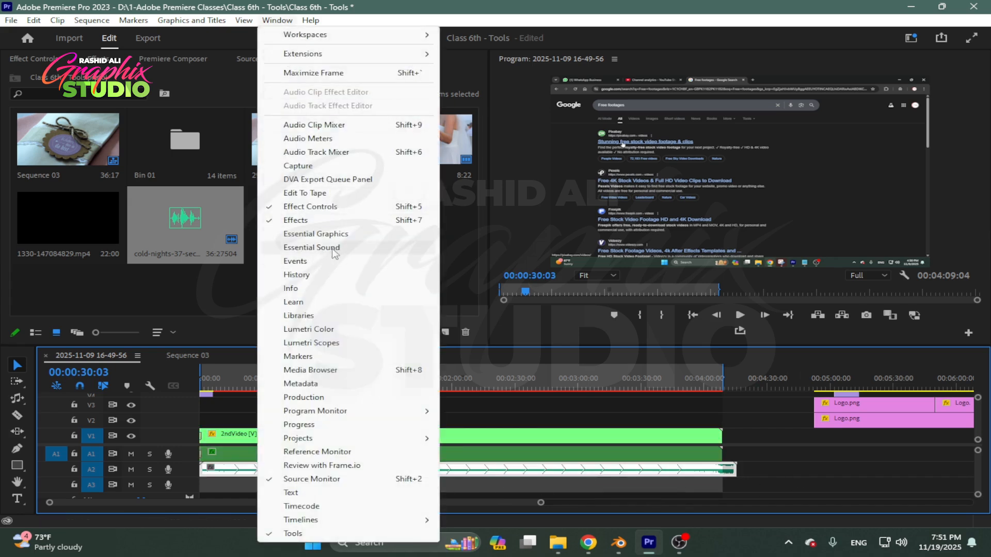
{"action": "left_click", "coordinate": [311, 248]}
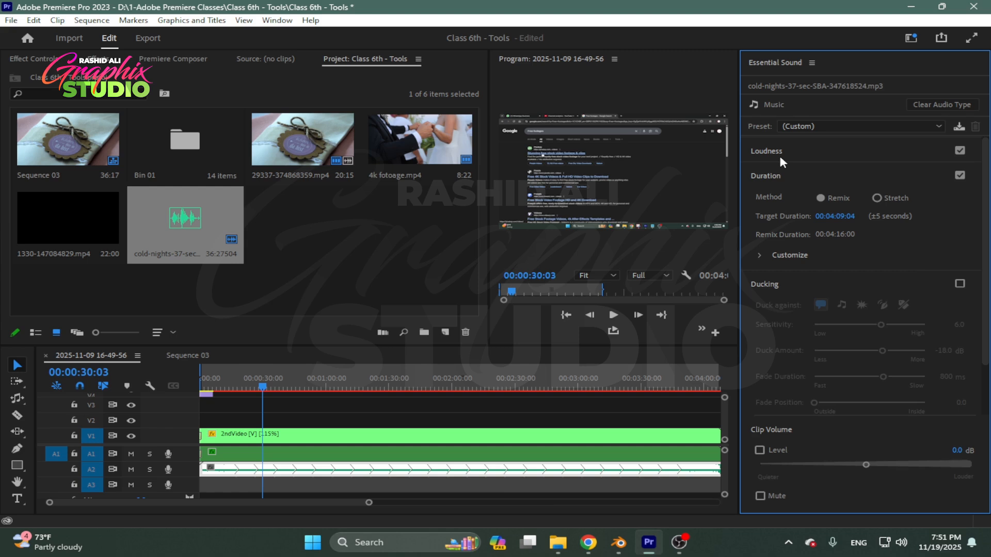
{"action": "left_click", "coordinate": [813, 128]}
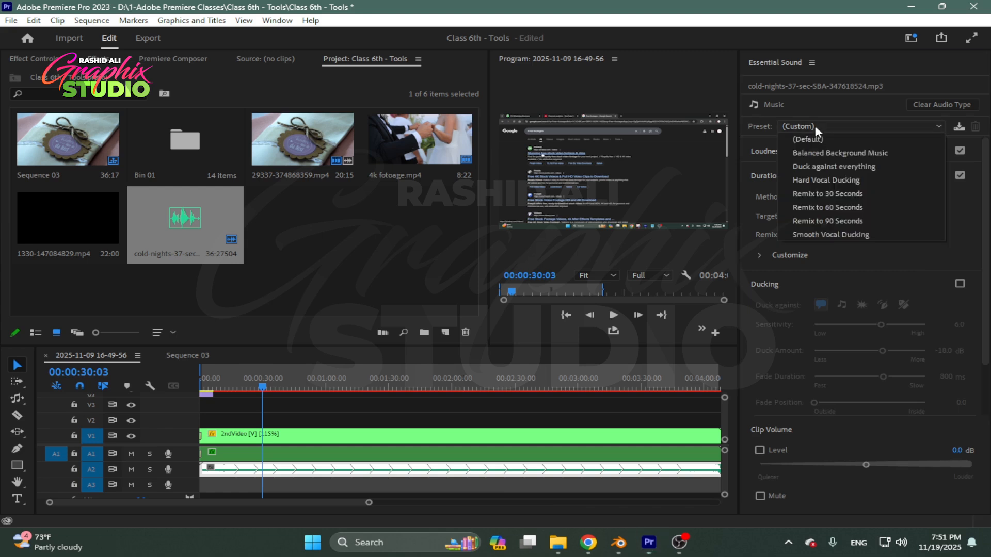
{"action": "left_click", "coordinate": [856, 154]}
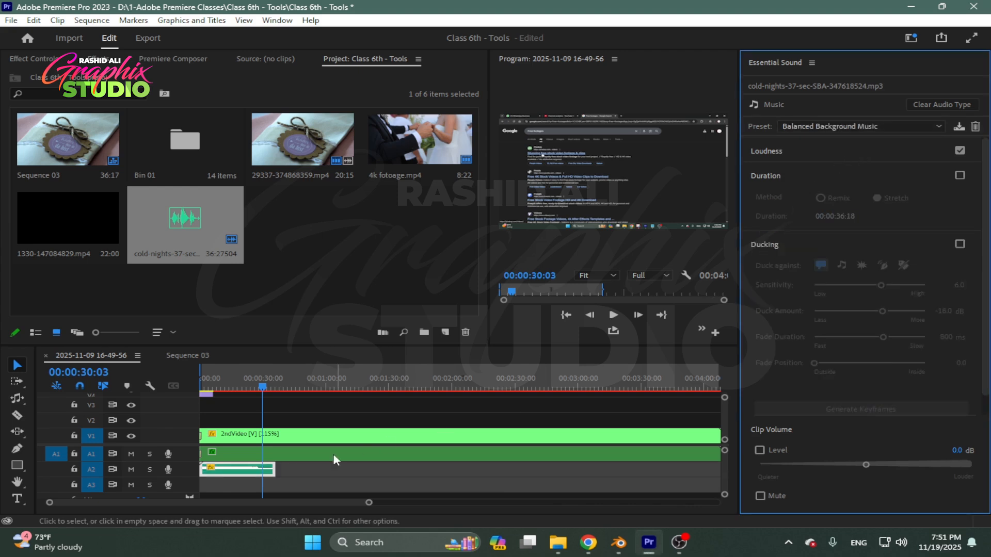
Step: Extend the cold-nights music clip on A2 with the Remix Tool to the end of the 2ndVideo clip
{"action": "left_click", "coordinate": [812, 62]}
{"action": "left_click", "coordinate": [832, 72]}
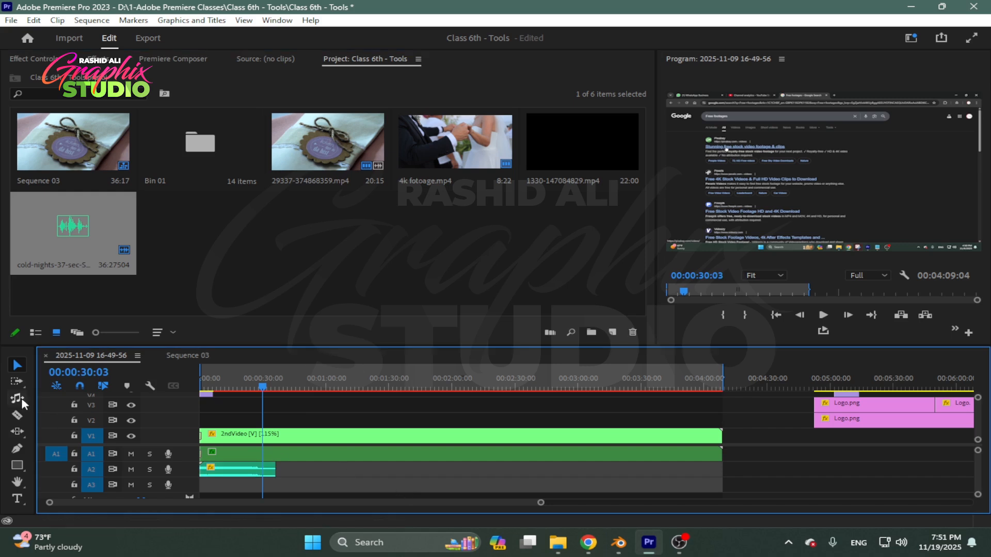
{"action": "left_click", "coordinate": [17, 398]}
{"action": "left_click", "coordinate": [52, 436]}
{"action": "left_click_drag", "start_coordinate": [283, 474], "coordinate": [723, 472]}
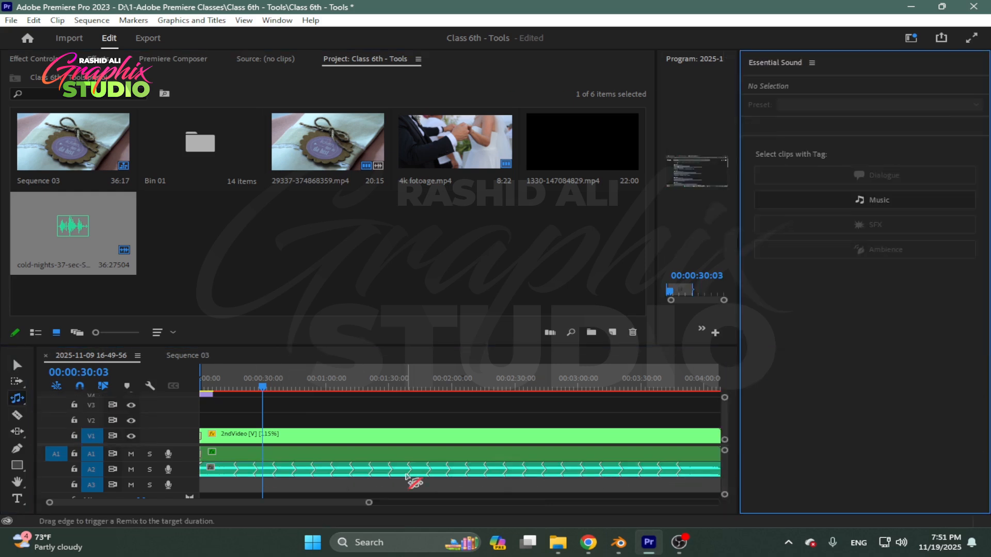
Step: Close the Essential Sound panel, play the sequence from about 00:00:30 and widen the Program monitor
{"action": "left_click", "coordinate": [812, 63]}
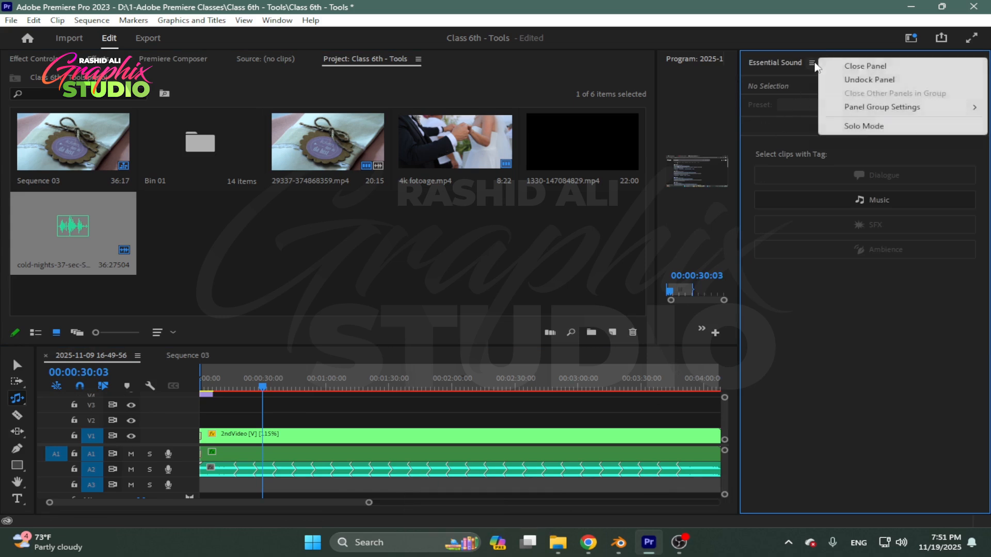
{"action": "left_click", "coordinate": [865, 66]}
{"action": "left_click", "coordinate": [17, 365]}
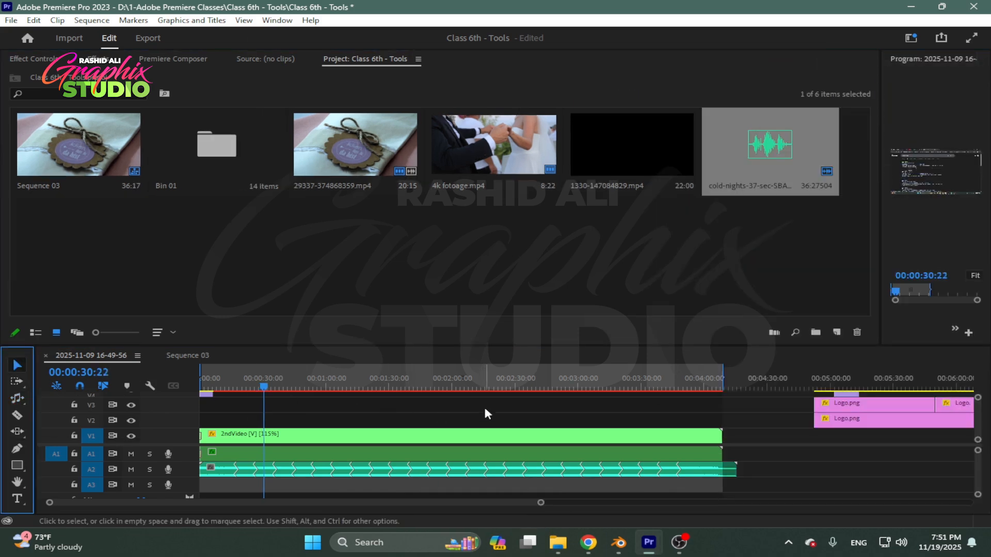
{"action": "key", "text": "space"}
{"action": "left_click_drag", "start_coordinate": [876, 227], "coordinate": [330, 252]}
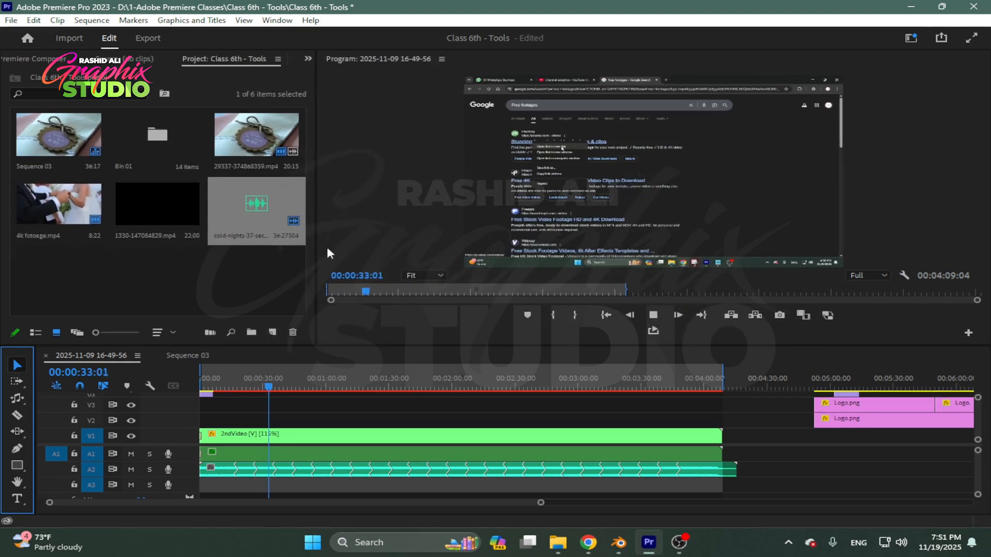
Step: Show the cold-nights music clip's volume settings in Effect Controls, with the Effect Controls area widened
{"action": "left_click", "coordinate": [397, 477]}
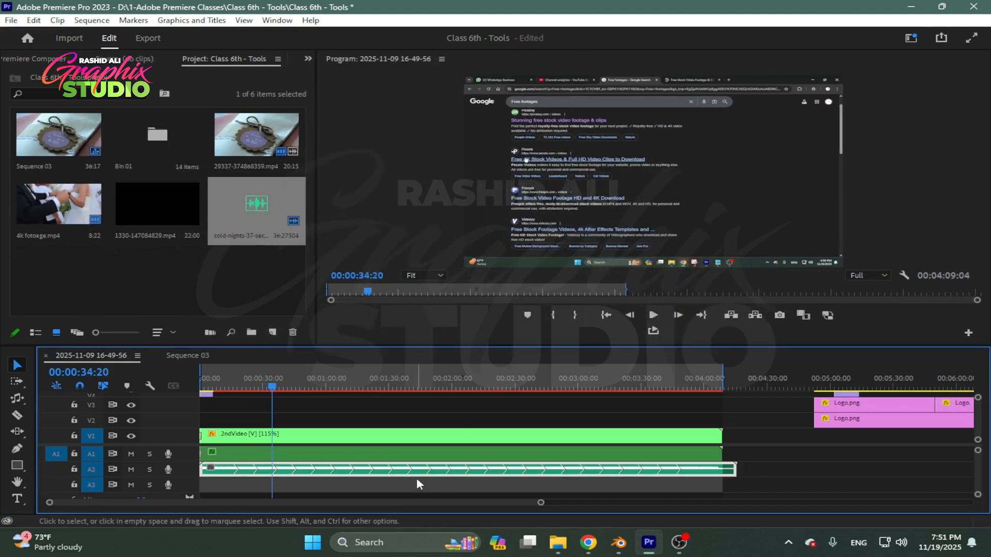
{"action": "left_click", "coordinate": [333, 454]}
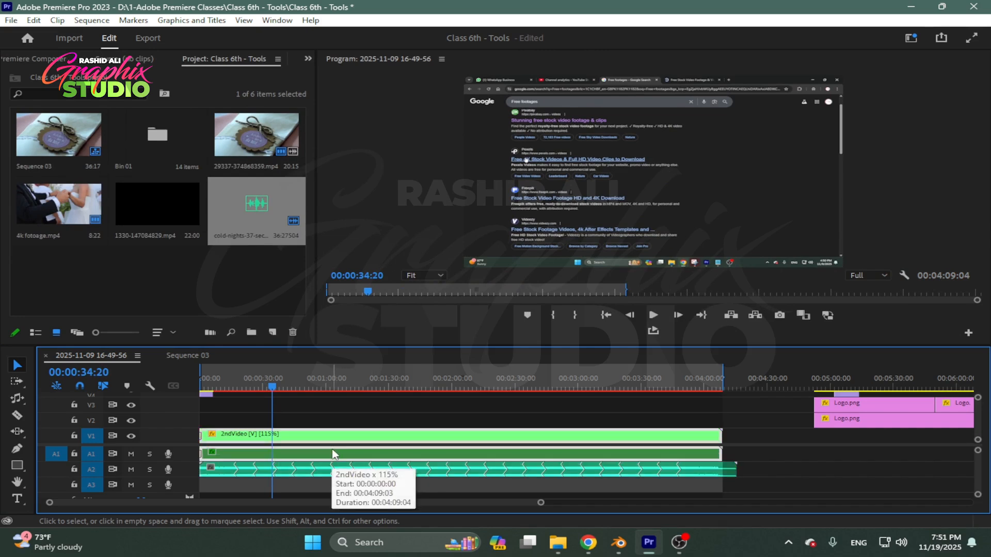
{"action": "left_click", "coordinate": [404, 471]}
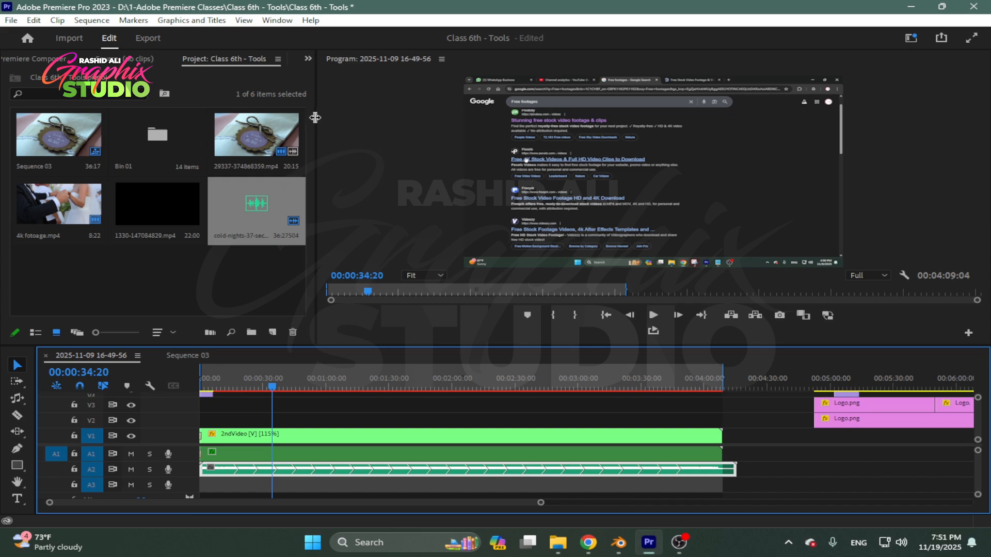
{"action": "left_click_drag", "start_coordinate": [315, 117], "coordinate": [634, 101]}
{"action": "left_click", "coordinate": [41, 61]}
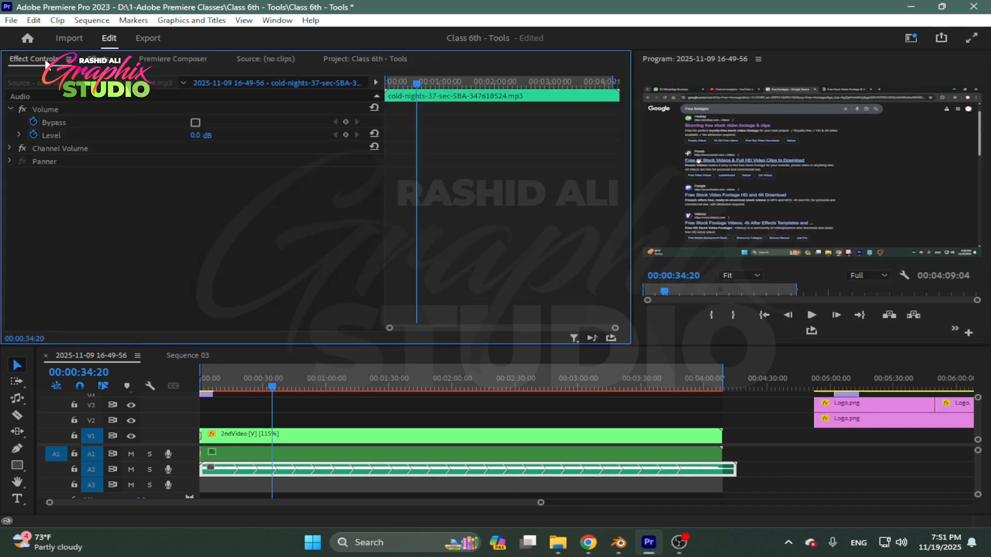
Step: Try a volume level of 13.5 dB on the 2ndVideo clip's audio and play the sequence to hear it
{"action": "left_click", "coordinate": [317, 437]}
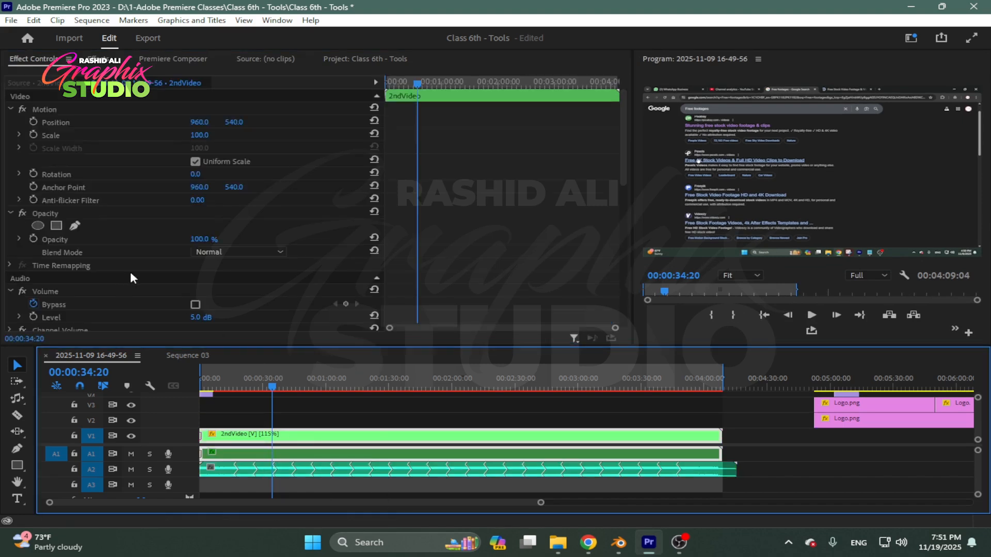
{"action": "scroll", "coordinate": [130, 272], "scroll_direction": "down", "scroll_amount": 3}
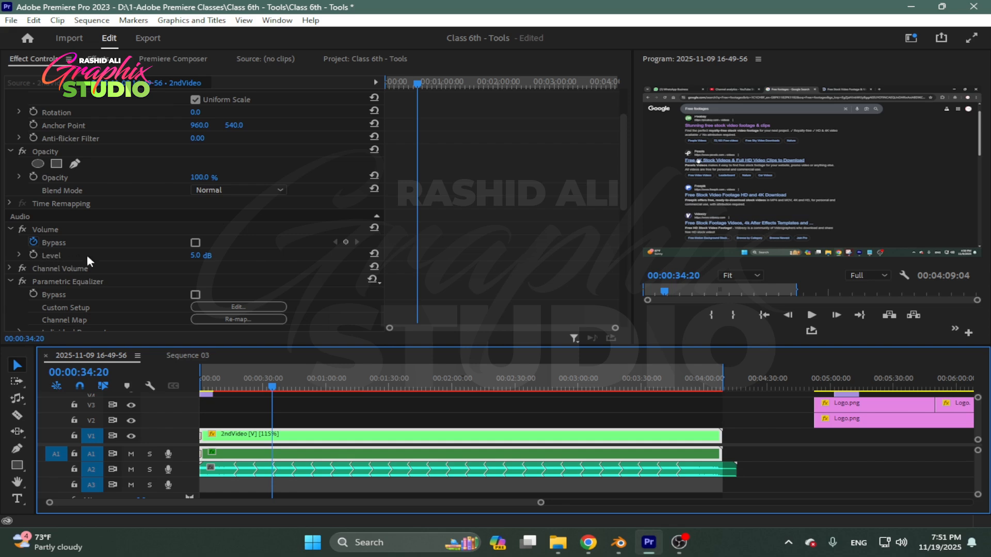
{"action": "left_click_drag", "start_coordinate": [206, 257], "coordinate": [220, 256]}
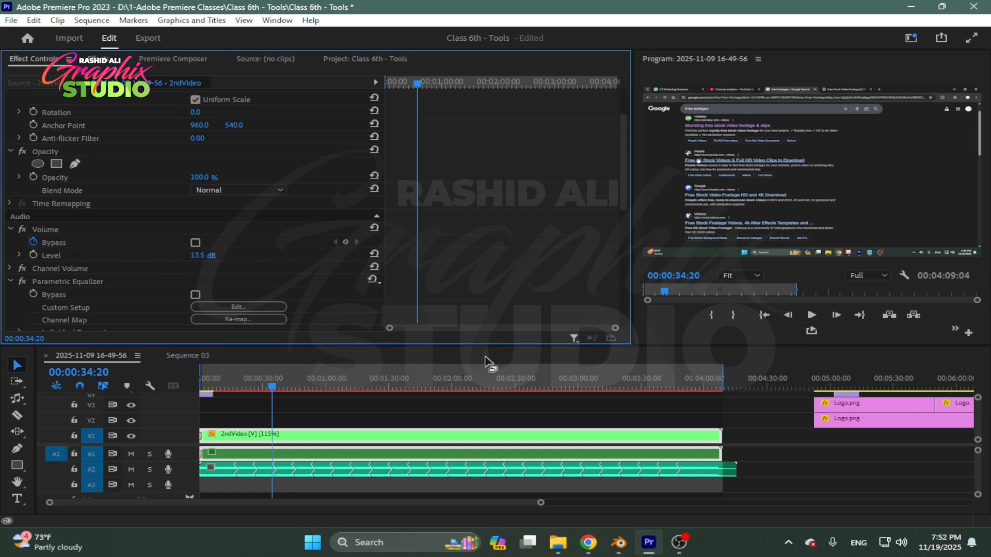
{"action": "key", "text": "space"}
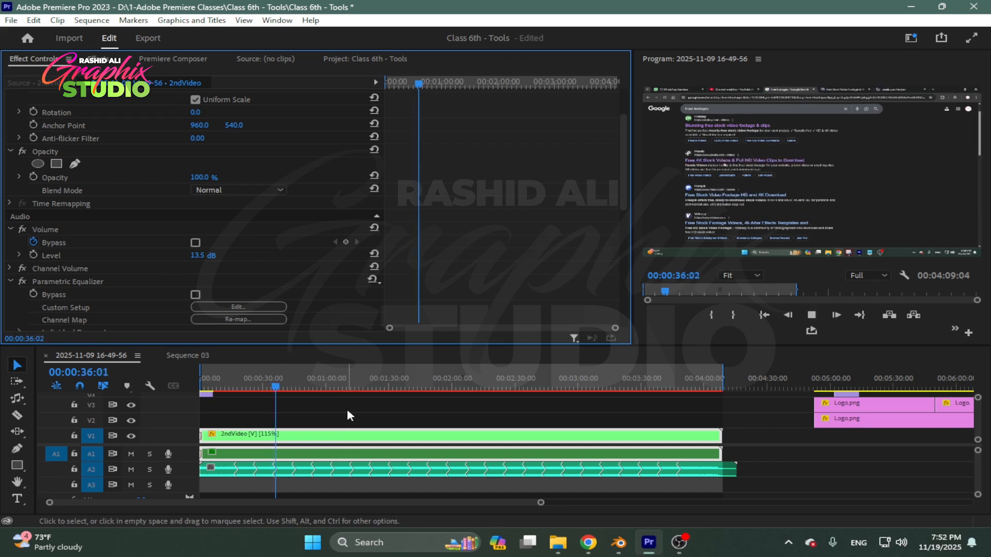
{"action": "key", "text": "space"}
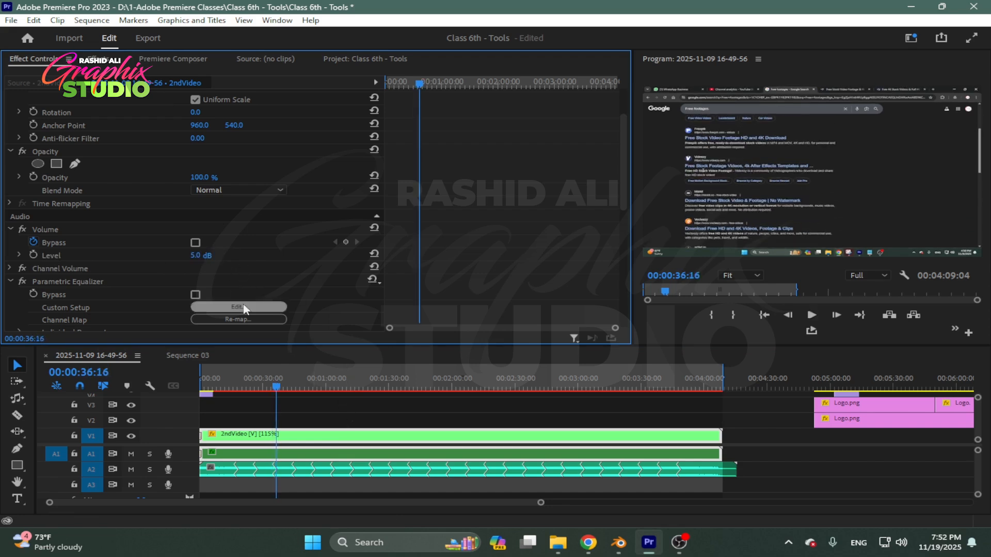
Step: Turn off level keyframing for the cold-nights music clip, lower its volume to about -18 dB and play the result
{"action": "left_click", "coordinate": [308, 472]}
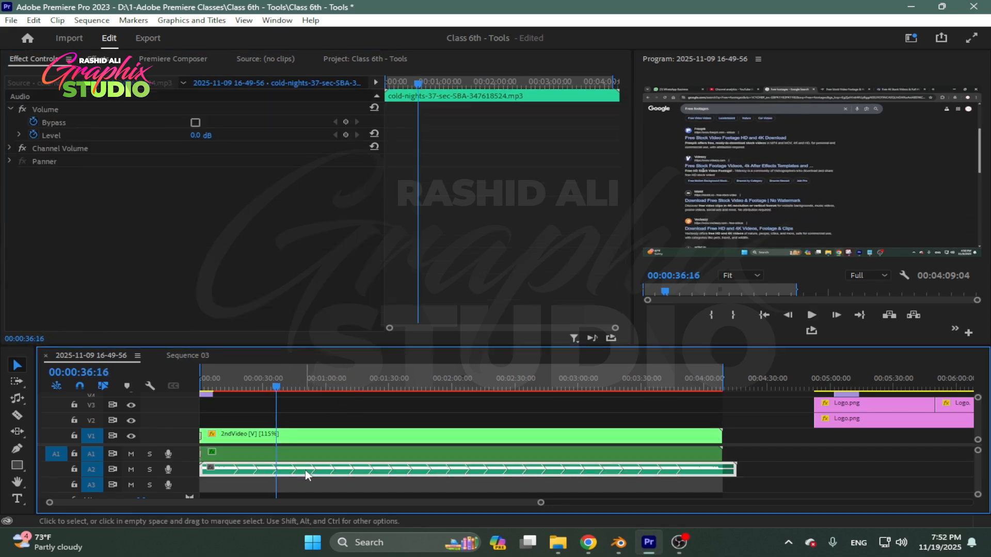
{"action": "left_click", "coordinate": [33, 135]}
{"action": "left_click_drag", "start_coordinate": [208, 136], "coordinate": [38, 136]}
{"action": "key", "text": "space"}
{"action": "key", "text": "space"}
{"action": "key", "text": "space"}
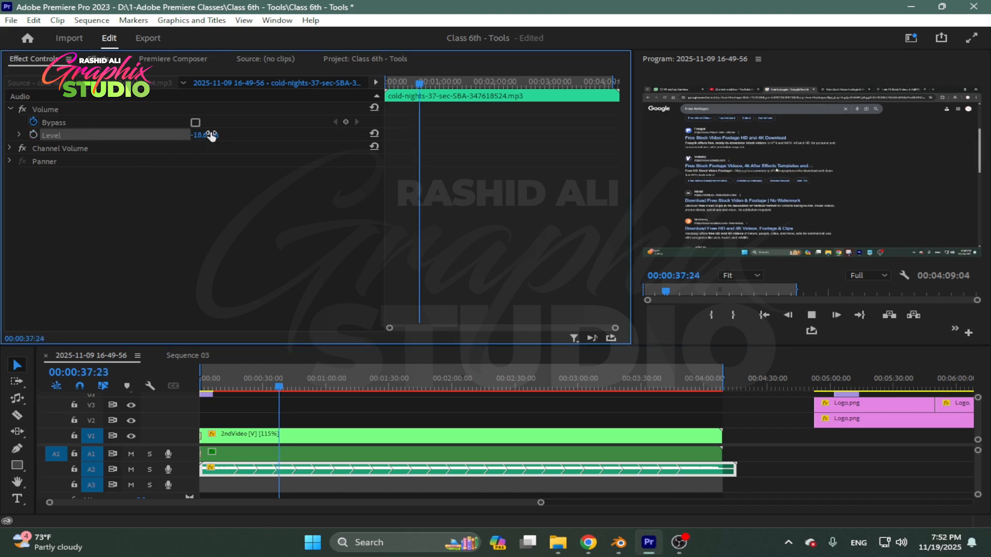
{"action": "key", "text": "space"}
Step: Raise the cold-nights music clip's volume level to 10 dB and play the sequence to hear the difference
{"action": "left_click_drag", "start_coordinate": [212, 136], "coordinate": [323, 135]}
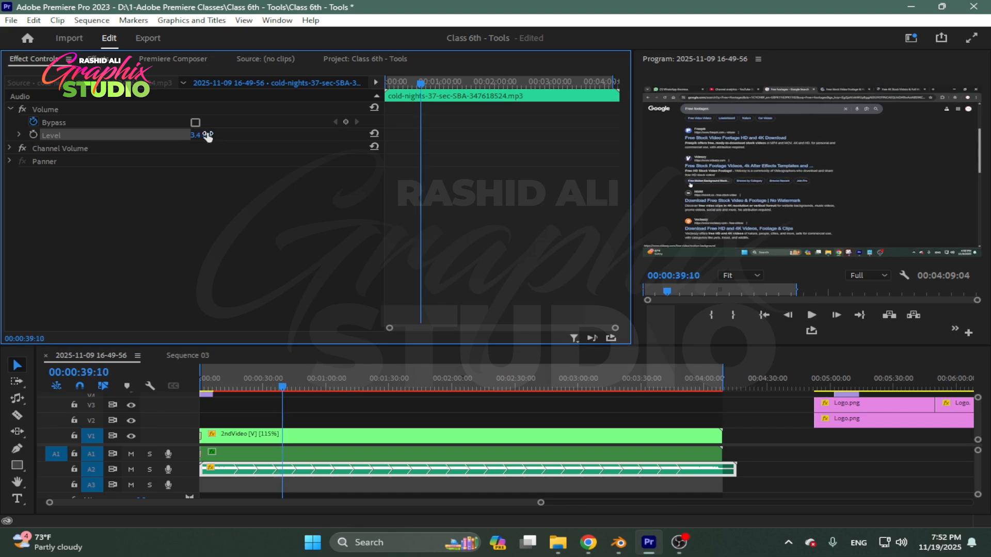
{"action": "left_click", "coordinate": [208, 136]}
{"action": "type", "text": "10"}
{"action": "key", "text": "Return"}
{"action": "key", "text": "space"}
Step: Set the cold-nights music clip's volume level to -10 dB
{"action": "left_click", "coordinate": [210, 135]}
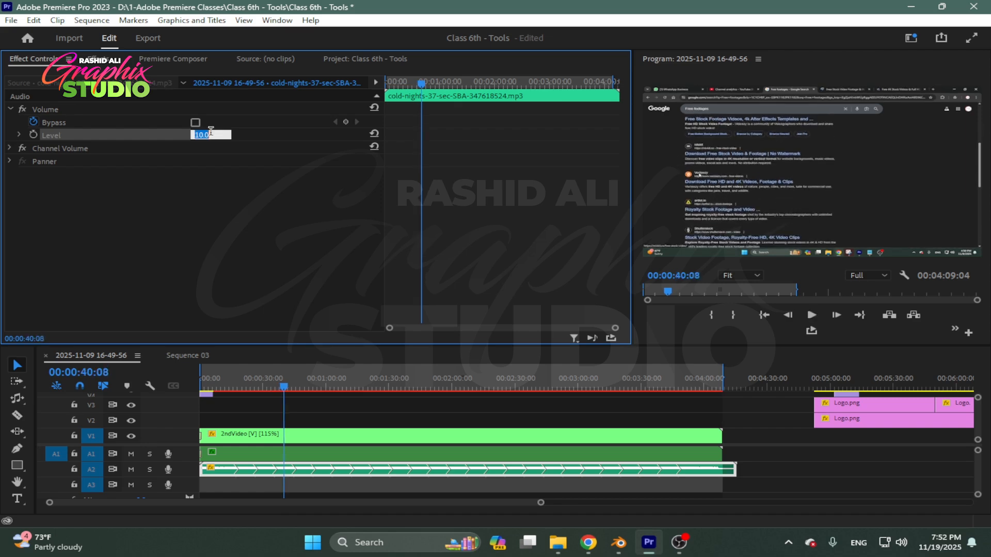
{"action": "type", "text": "-10"}
{"action": "key", "text": "Return"}
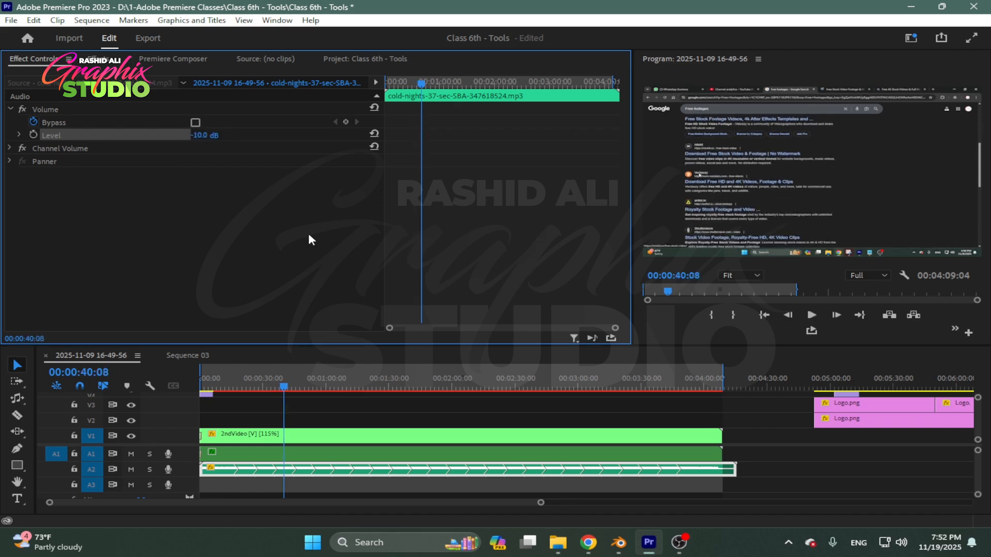